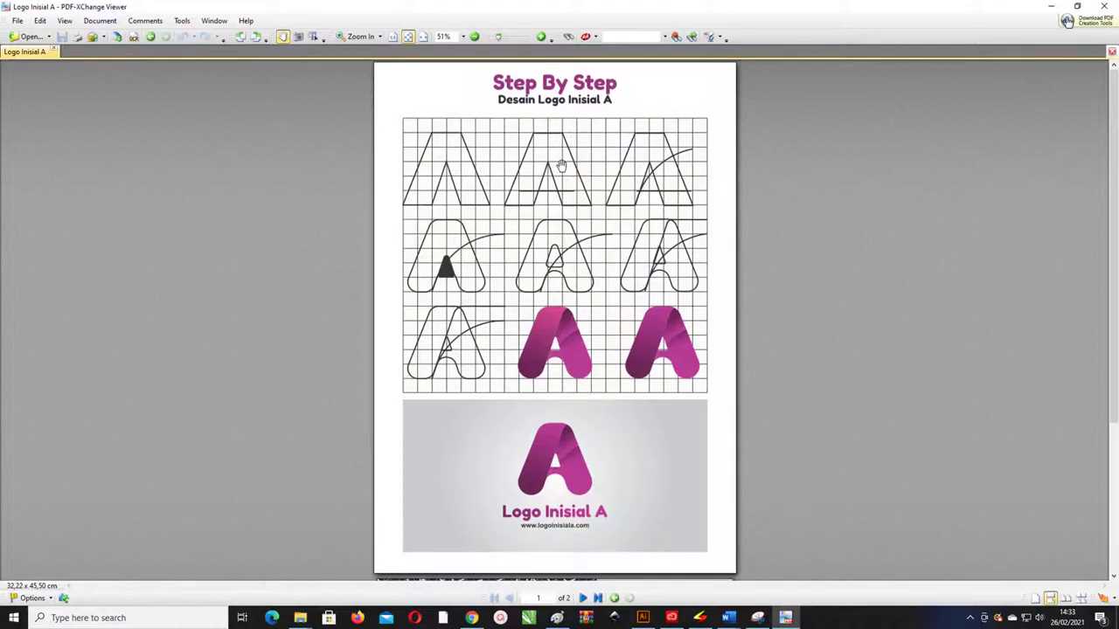
# Scroll through the A logo construction stages in the PDF, then switch to the untitled Illustrator document.
pyautogui.scroll(3, 527, 164)
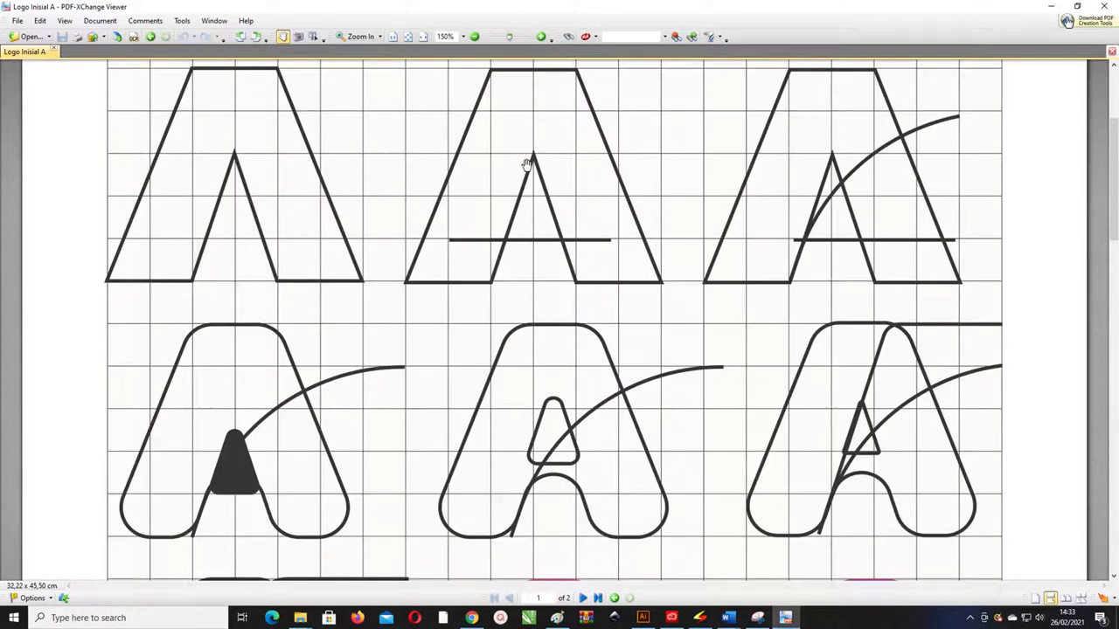
pyautogui.scroll(-1, 454, 159)
pyautogui.scroll(-2, 489, 192)
pyautogui.scroll(-1, 510, 219)
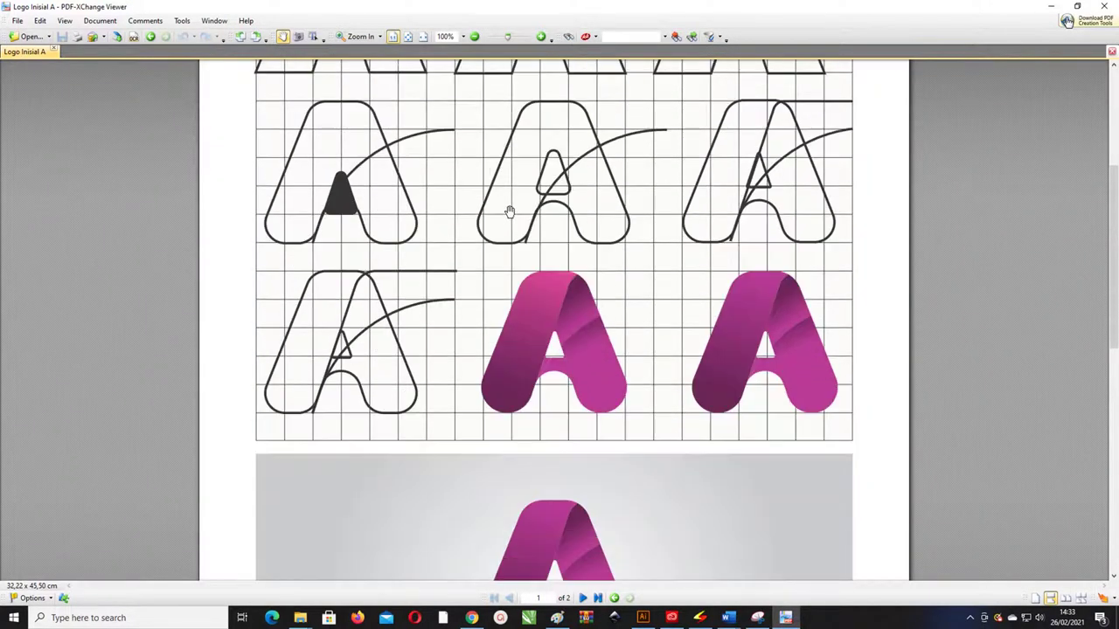
pyautogui.scroll(-3, 509, 212)
pyautogui.scroll(3, 510, 210)
pyautogui.scroll(4, 510, 210)
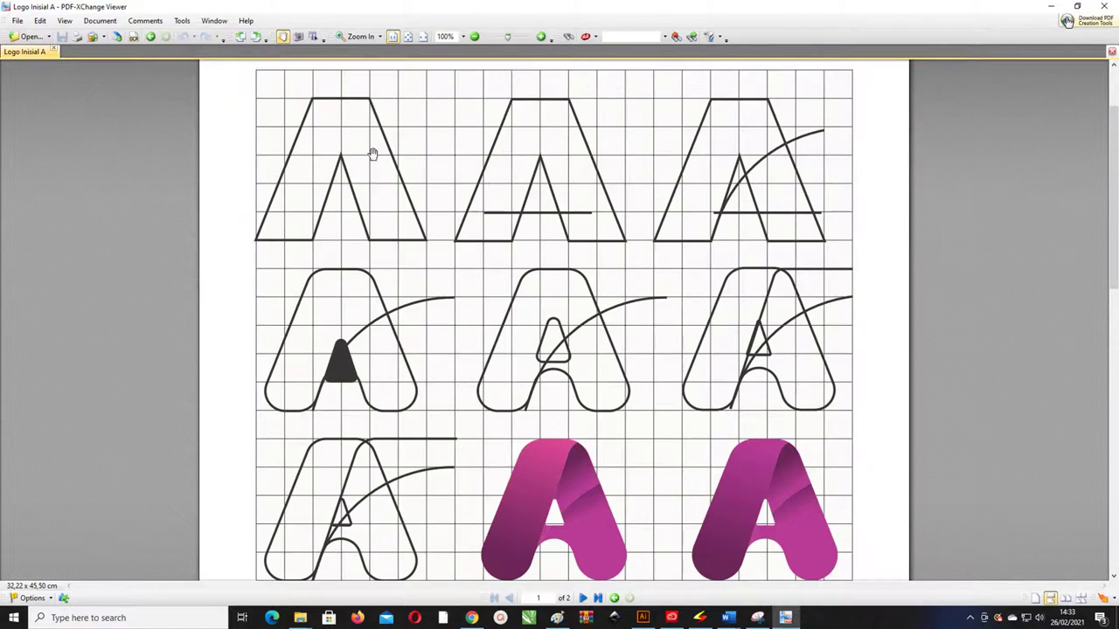
pyautogui.scroll(-3, 590, 204)
pyautogui.scroll(-3, 595, 203)
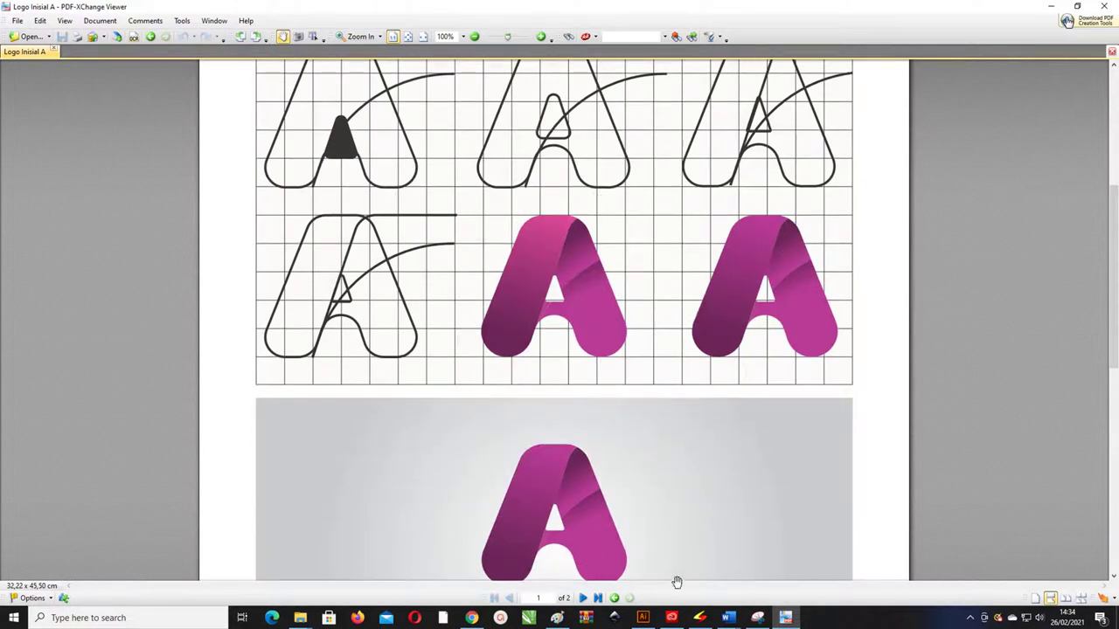
pyautogui.click(645, 618)
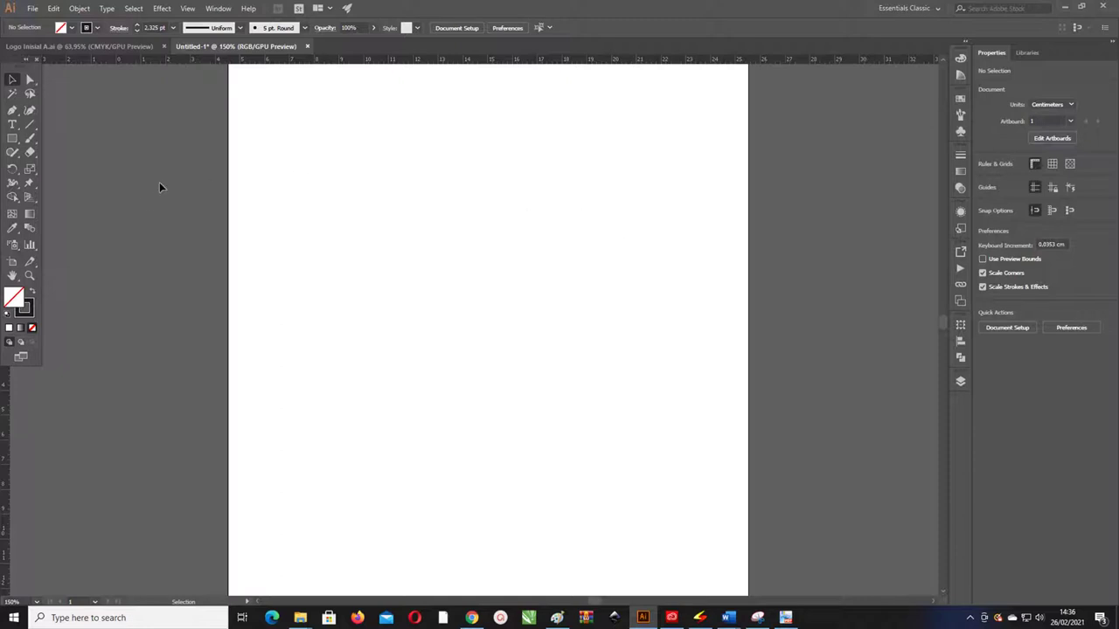
# Pick the Rectangular Grid Tool and click the artboard to bring up its options.
pyautogui.click(32, 126)
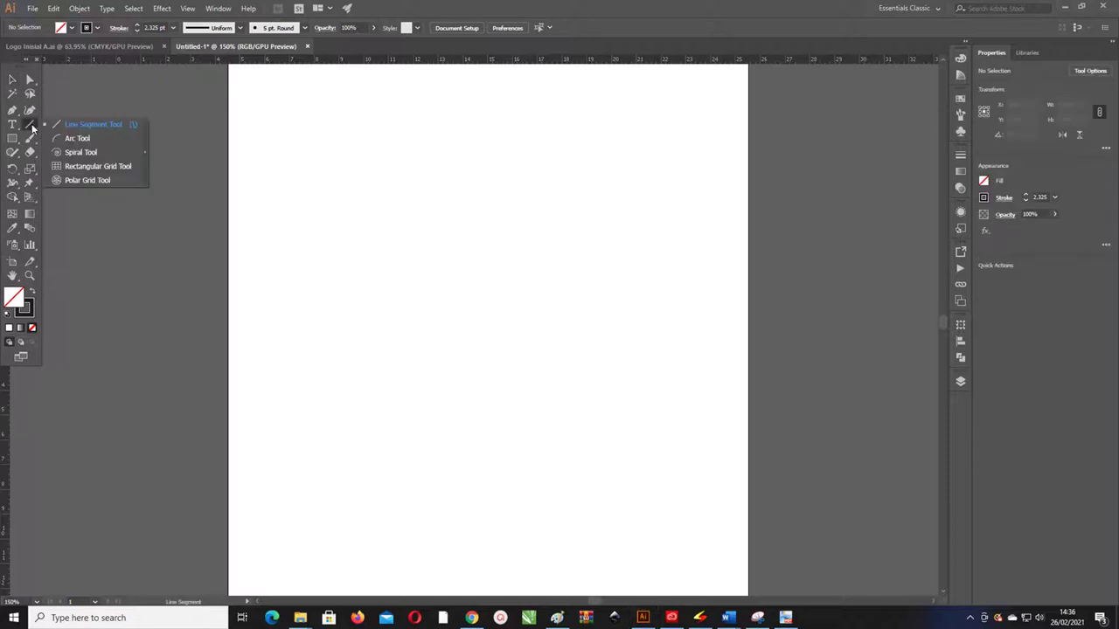
pyautogui.click(89, 169)
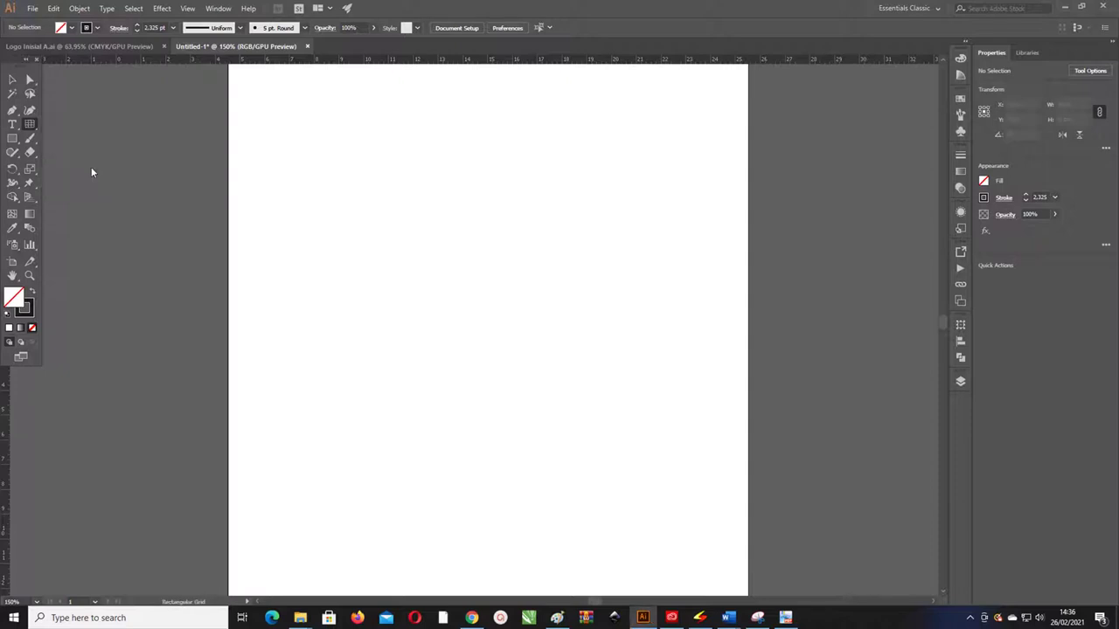
pyautogui.click(397, 233)
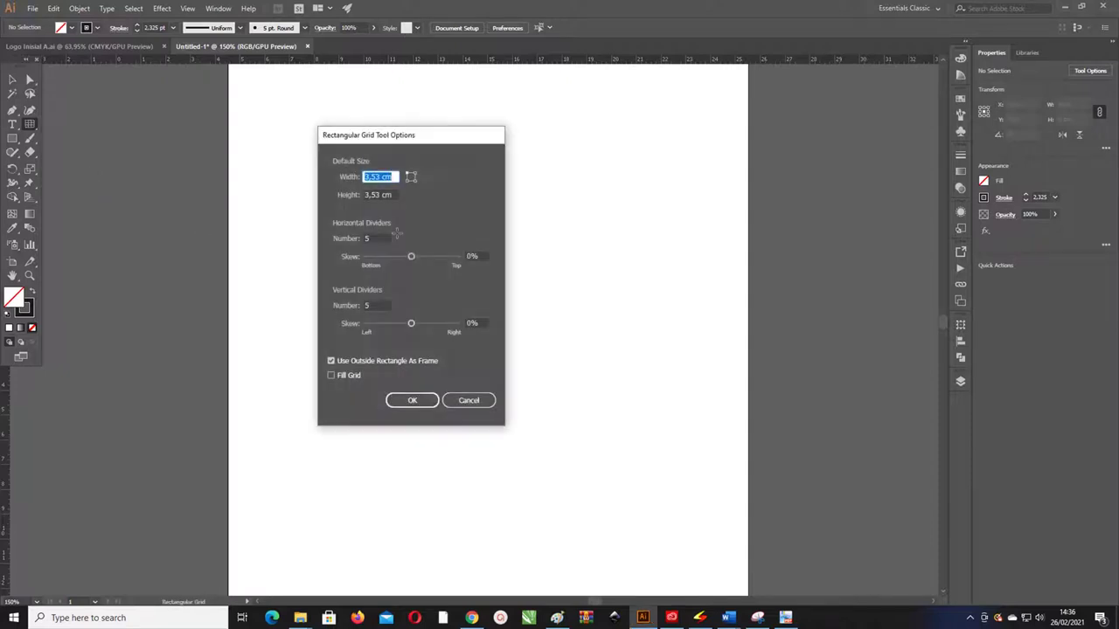
pyautogui.moveTo(432, 150); pyautogui.dragTo(461, 143)
# Set 21 horizontal and 21 vertical dividers and create the 3.53 cm grid.
pyautogui.click(404, 231)
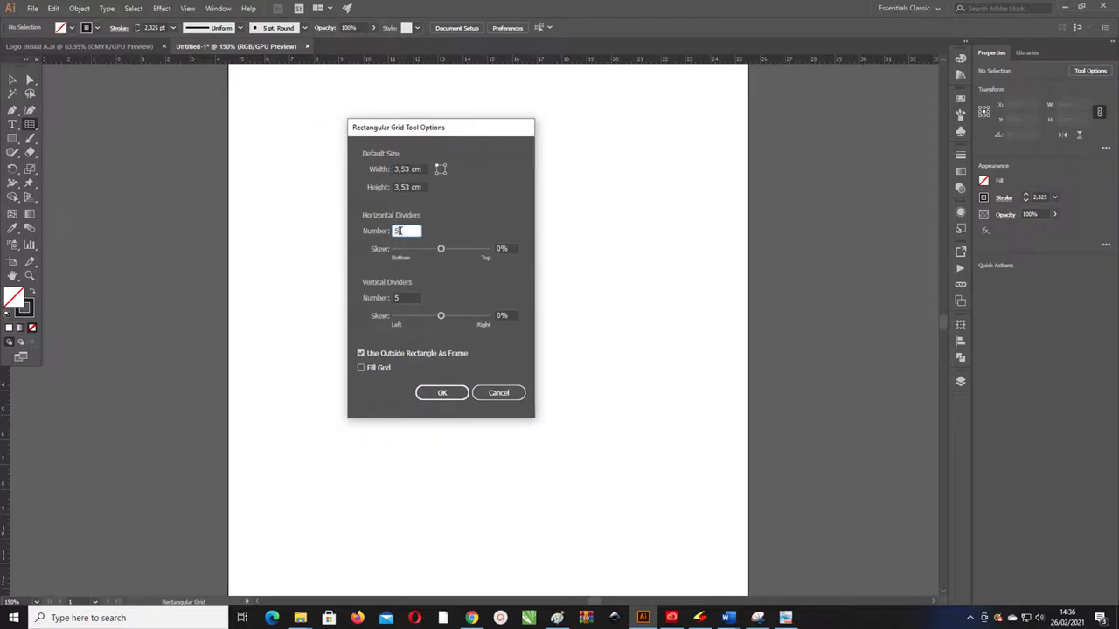
pyautogui.write('21')
pyautogui.click(395, 298)
pyautogui.write('21')
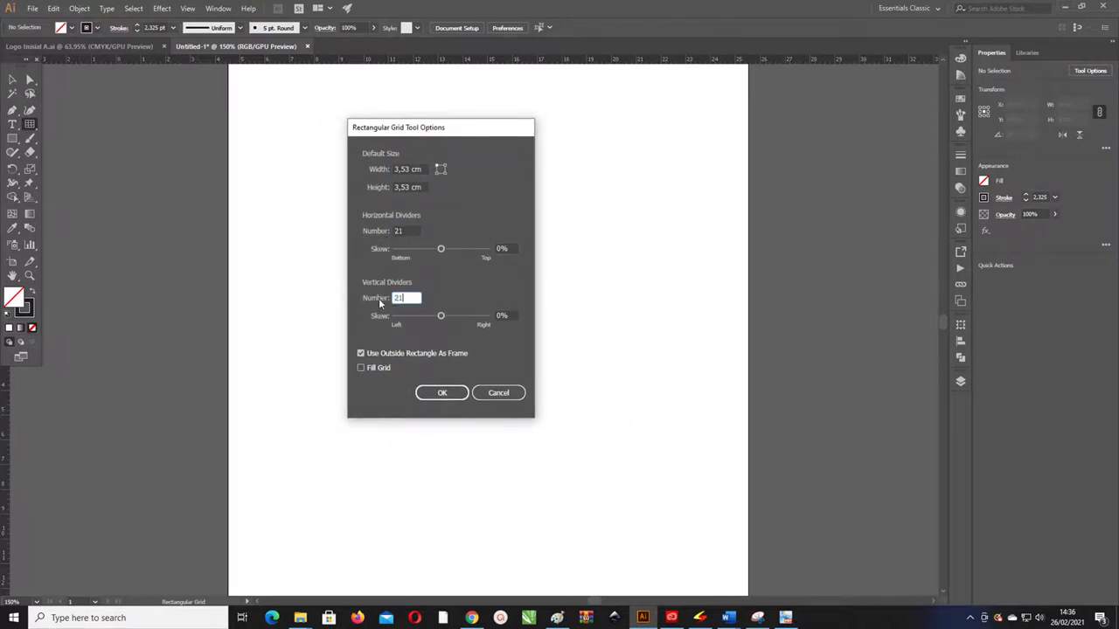
pyautogui.moveTo(441, 136); pyautogui.dragTo(438, 131)
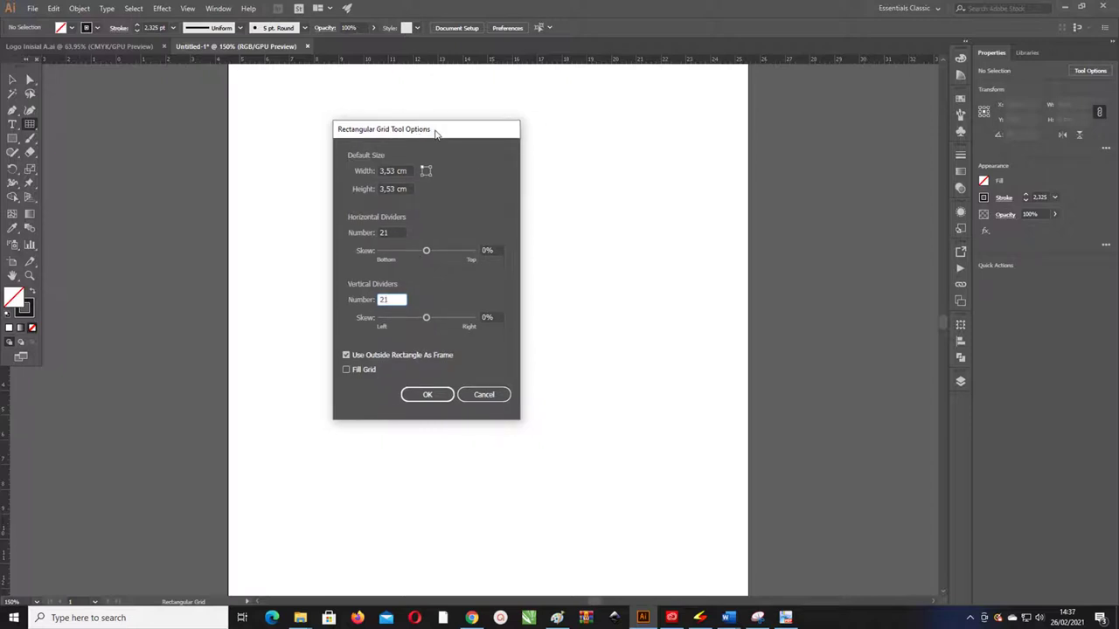
pyautogui.click(393, 232)
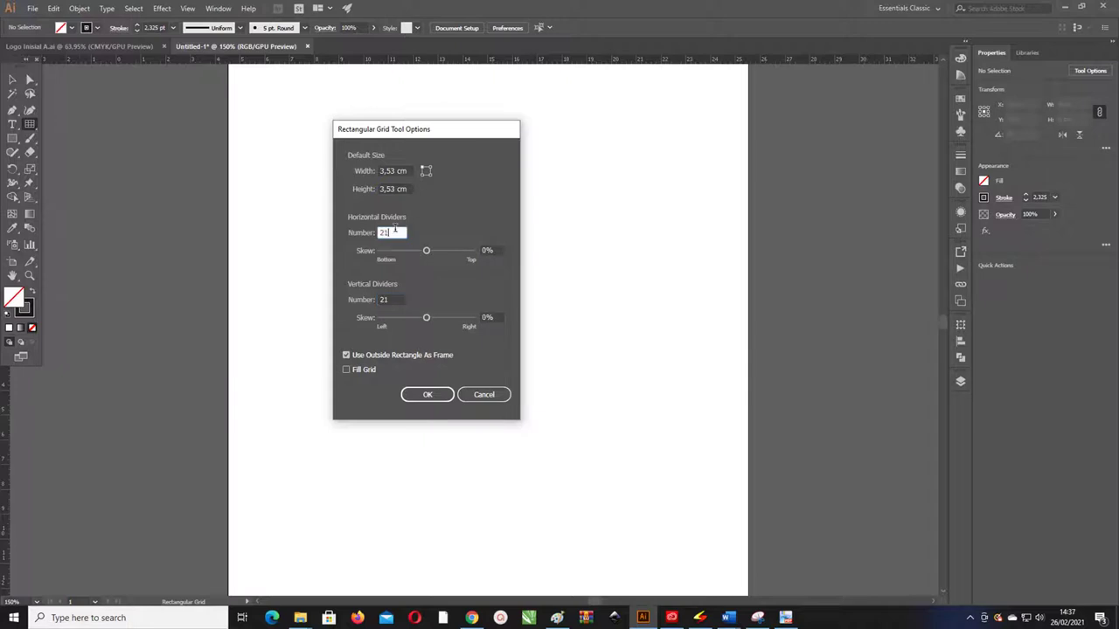
pyautogui.moveTo(394, 231); pyautogui.dragTo(358, 229)
pyautogui.doubleClick(392, 305)
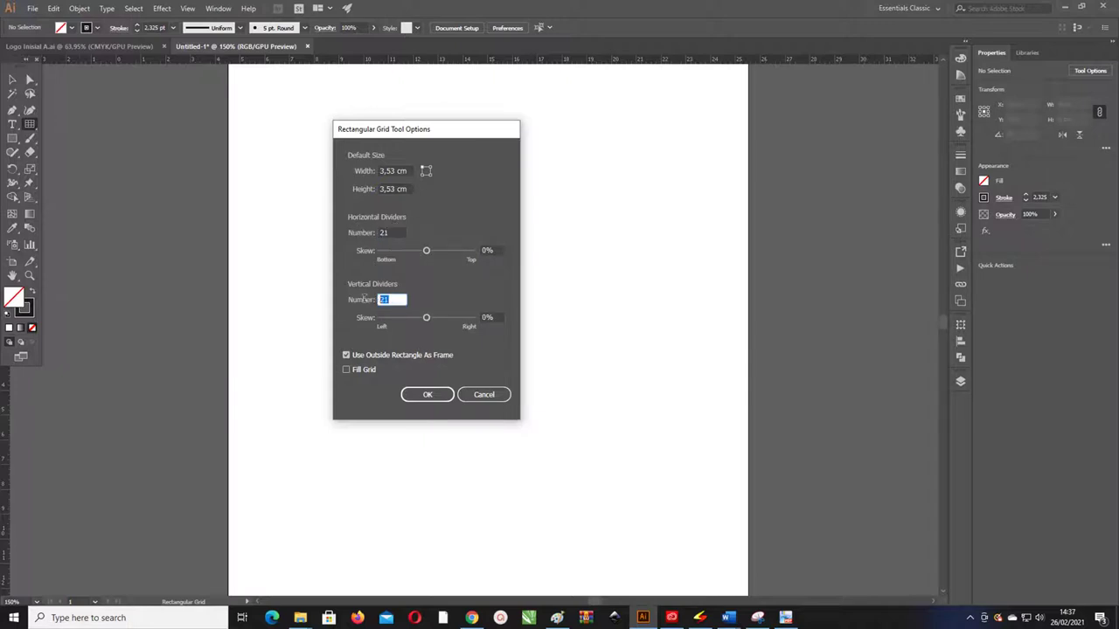
pyautogui.click(433, 395)
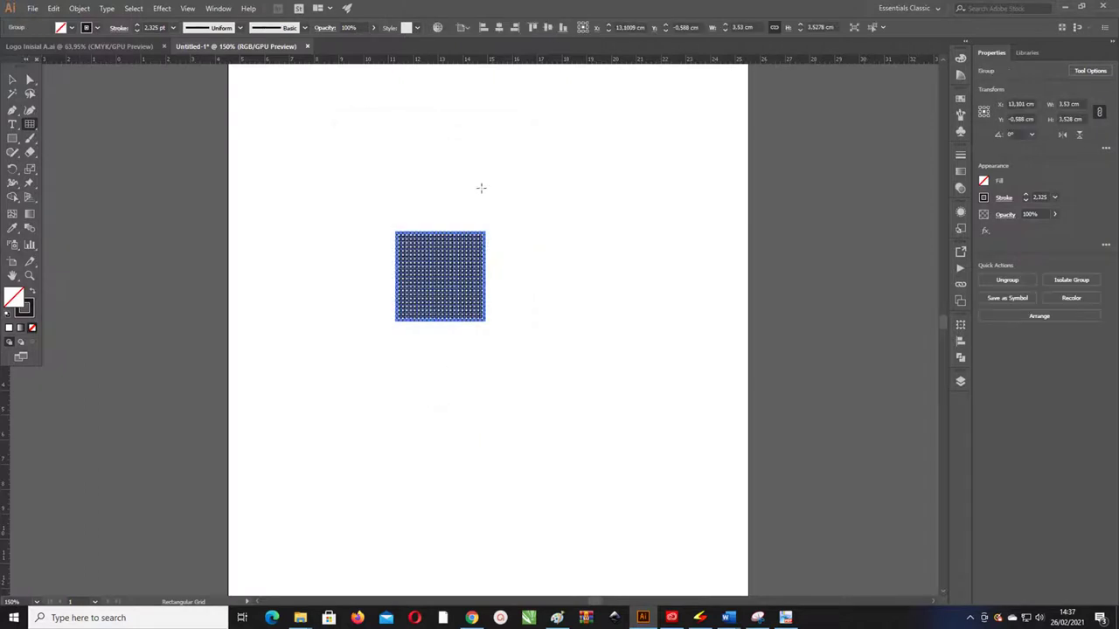
# Select the grid and set its width to 21 cm.
pyautogui.click(12, 79)
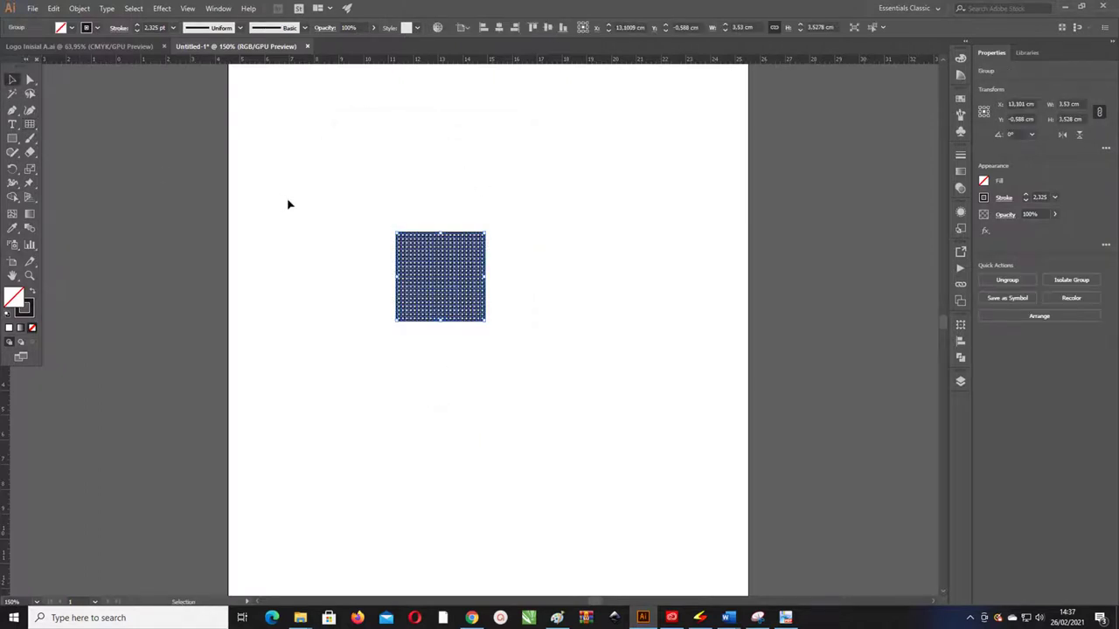
pyautogui.moveTo(464, 262); pyautogui.dragTo(393, 278)
pyautogui.click(432, 217)
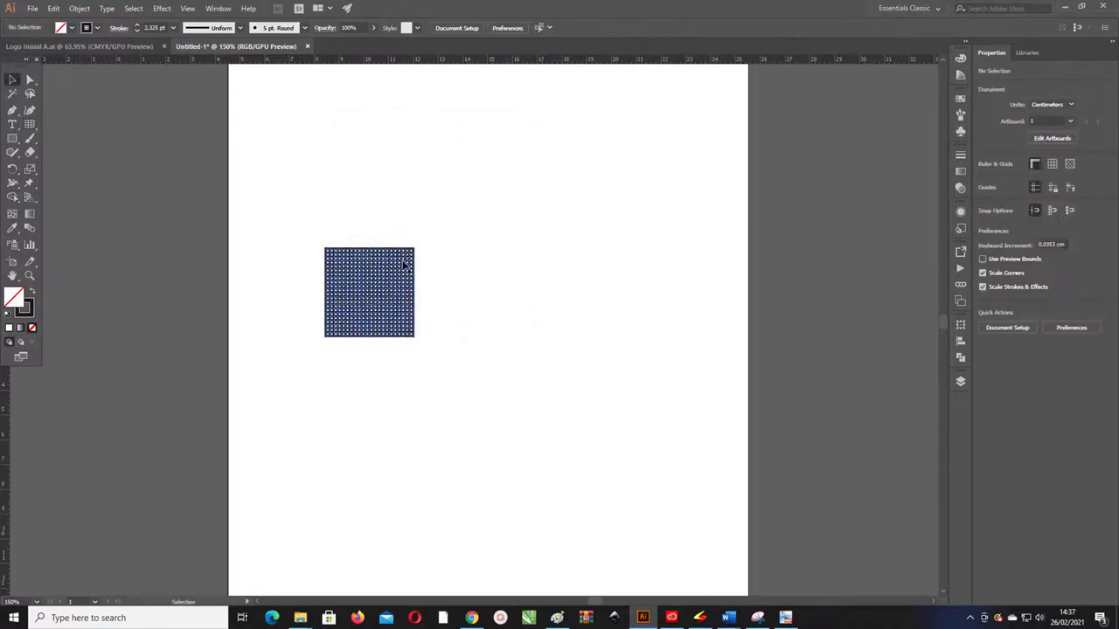
pyautogui.click(406, 264)
pyautogui.hotkey('ctrl', '-')
pyautogui.hotkey('ctrl', '-')
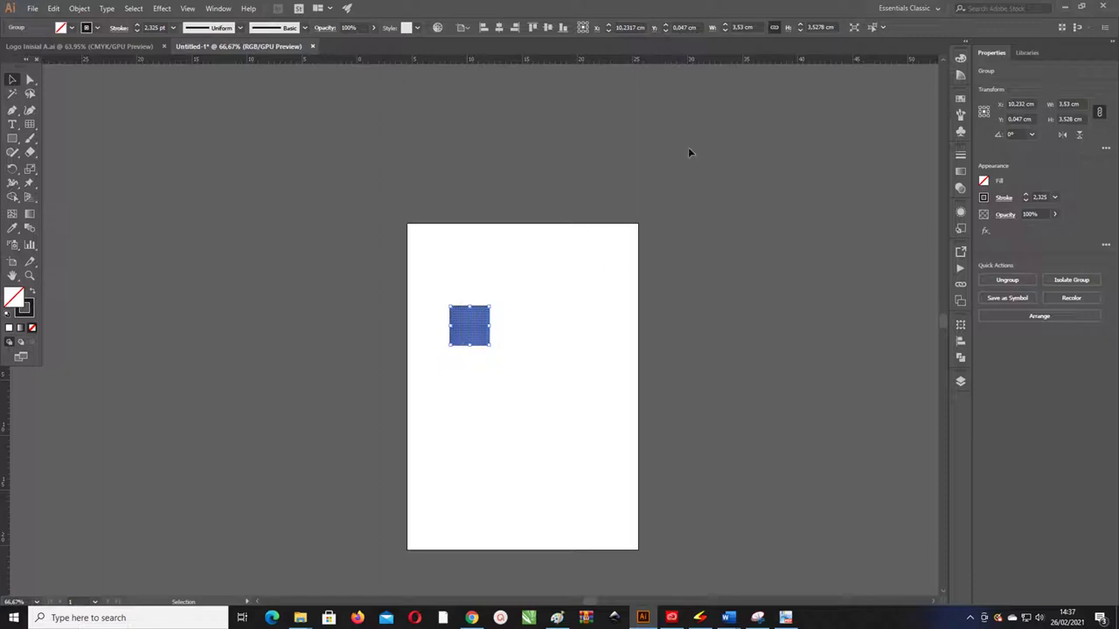
pyautogui.click(820, 28)
pyautogui.click(743, 28)
pyautogui.write('21')
pyautogui.press('Return')
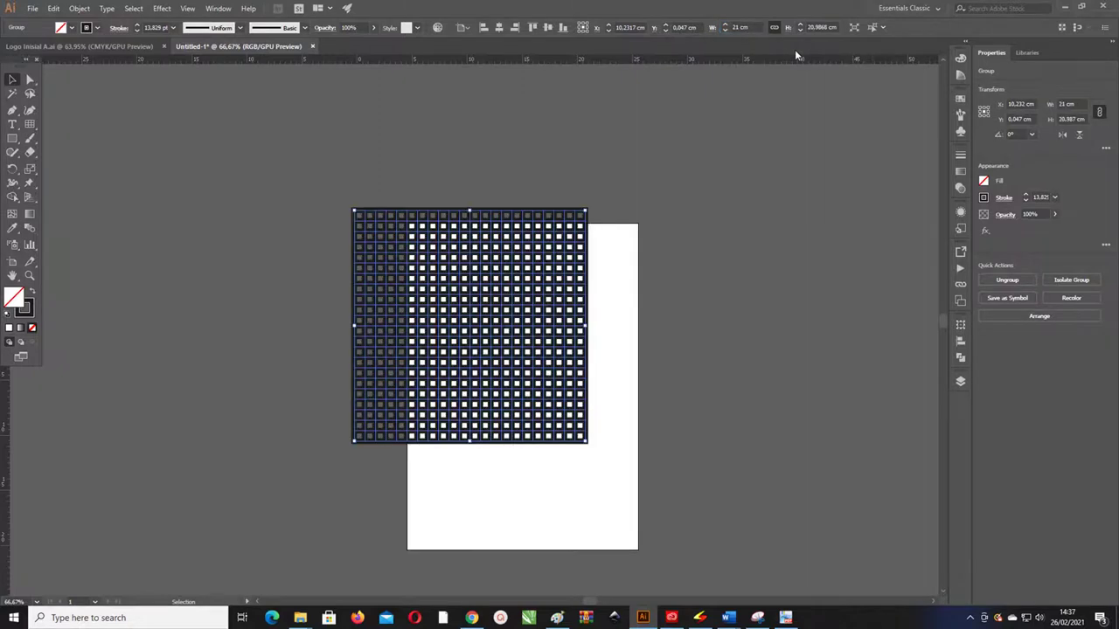
# Set the grid's stroke weight to 1 pt.
pyautogui.click(32, 310)
pyautogui.click(137, 31)
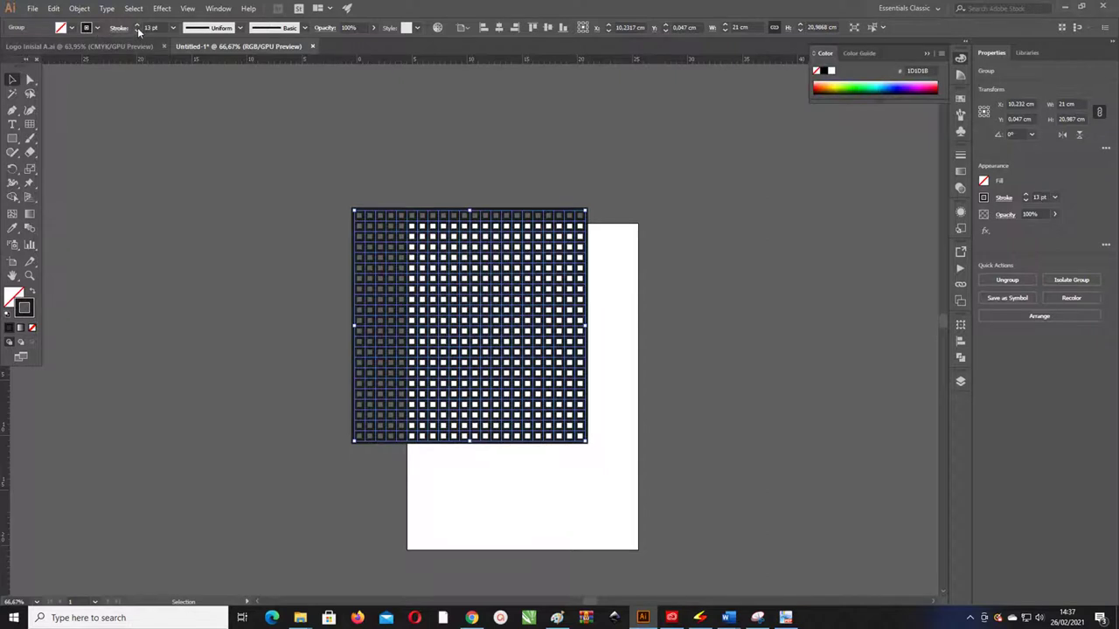
pyautogui.click(153, 27)
pyautogui.write('1')
pyautogui.press('Return')
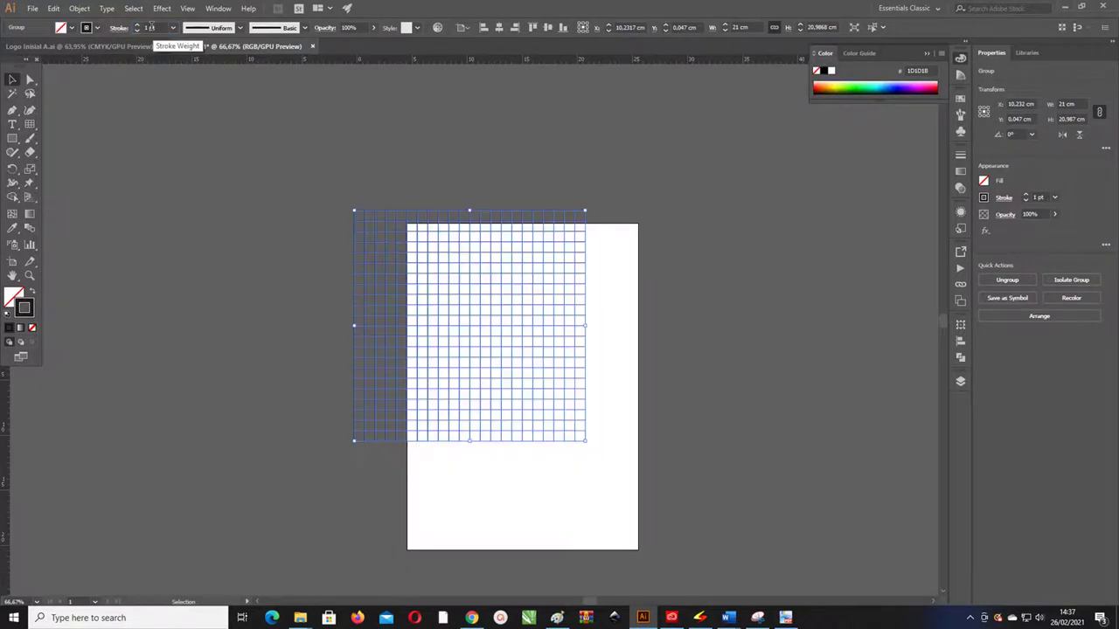
# Centre the grid horizontally and align its top to the artboard's top edge.
pyautogui.click(499, 28)
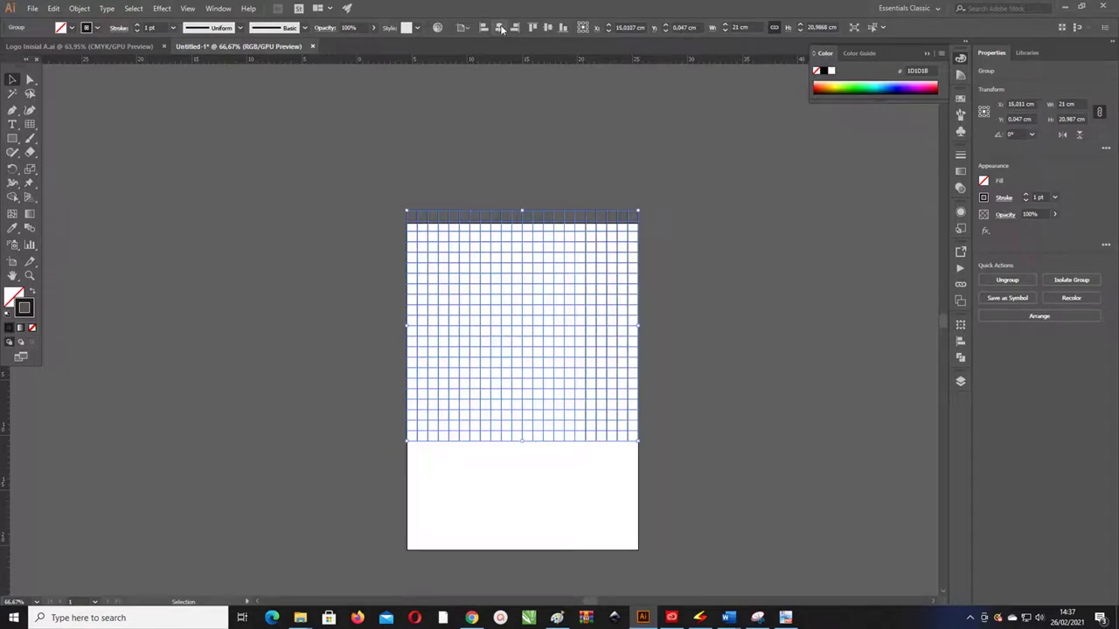
pyautogui.click(467, 30)
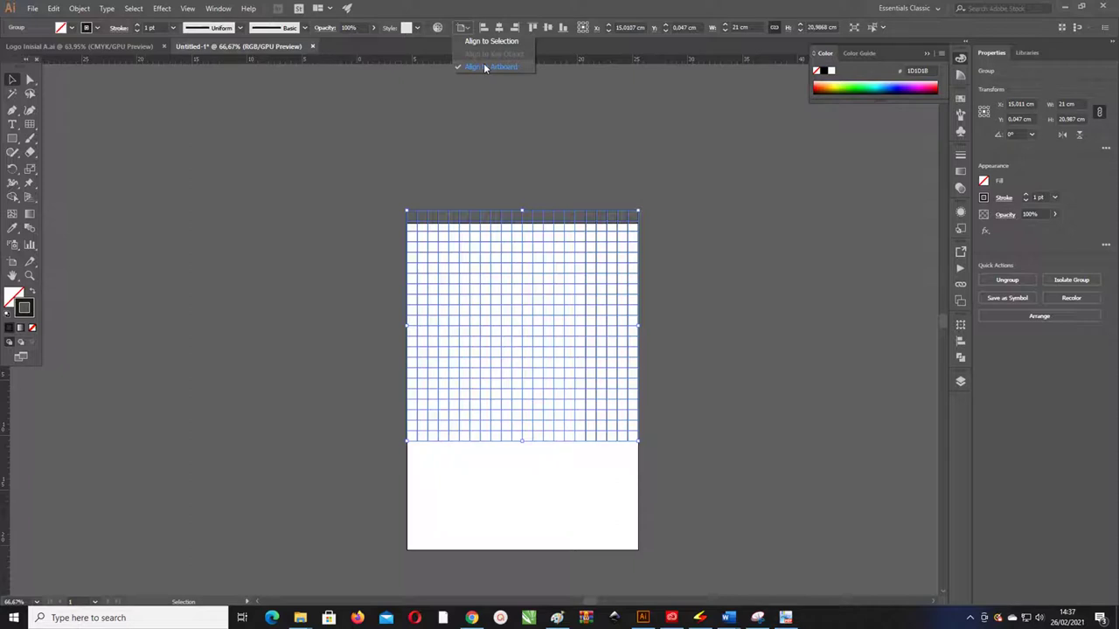
pyautogui.click(530, 28)
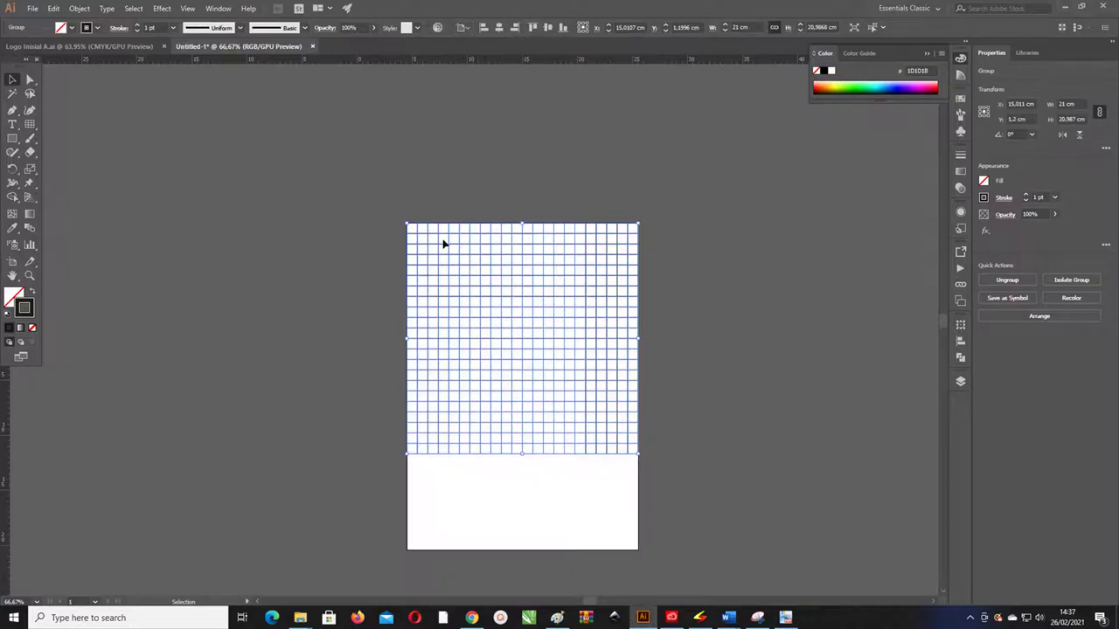
pyautogui.press('z')
pyautogui.moveTo(399, 197); pyautogui.dragTo(457, 250)
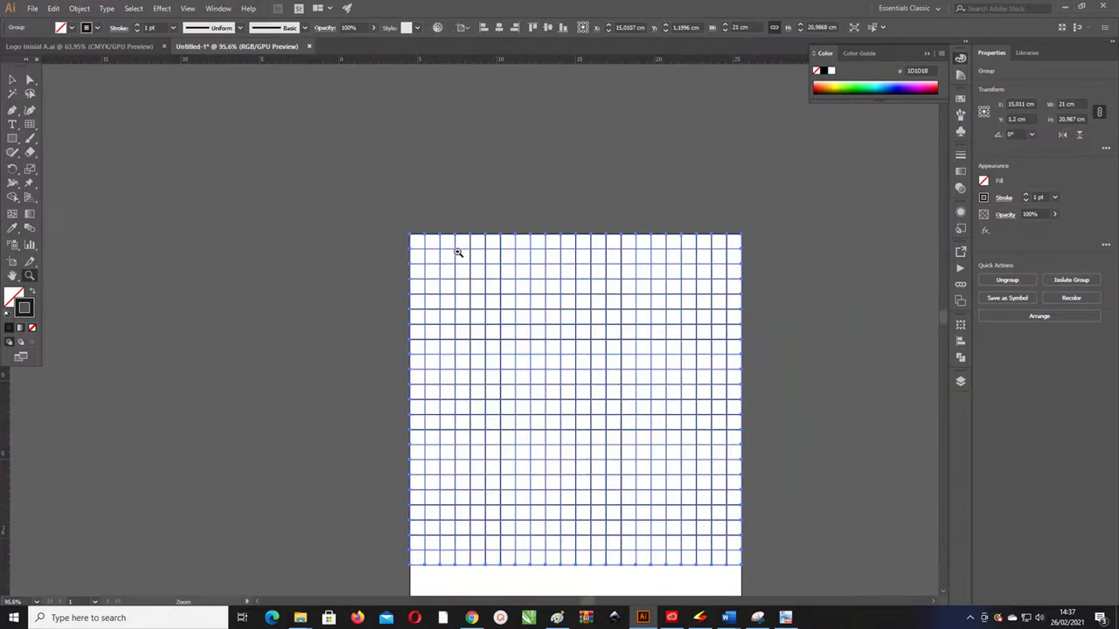
pyautogui.moveTo(524, 282); pyautogui.dragTo(439, 255)
pyautogui.click(13, 80)
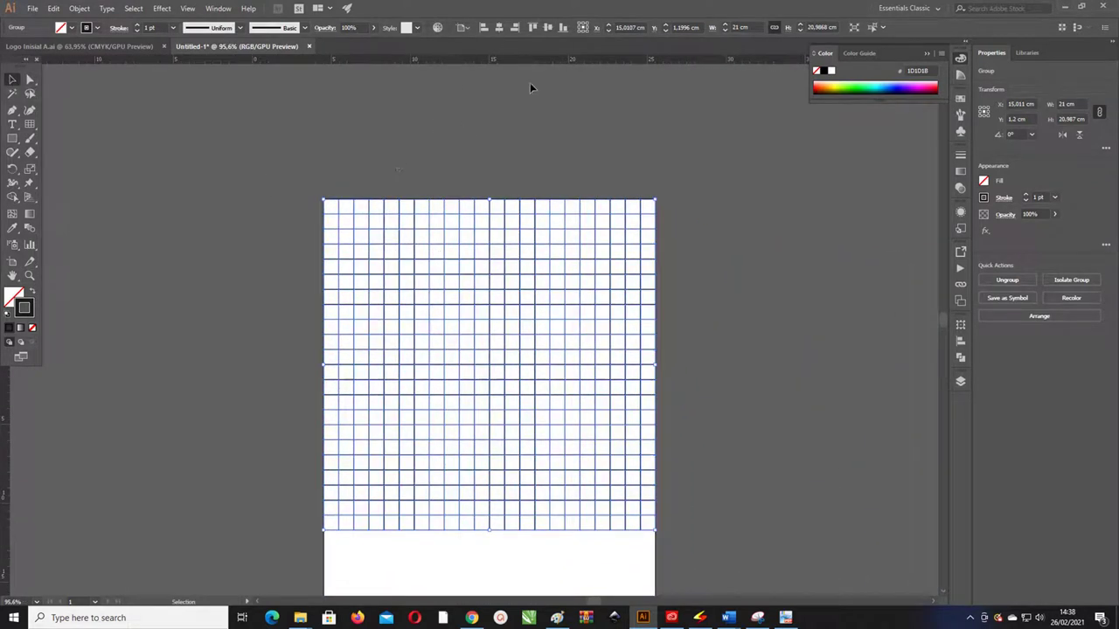
# Ungroup the grid and convert its lines into guides.
pyautogui.rightClick(435, 235)
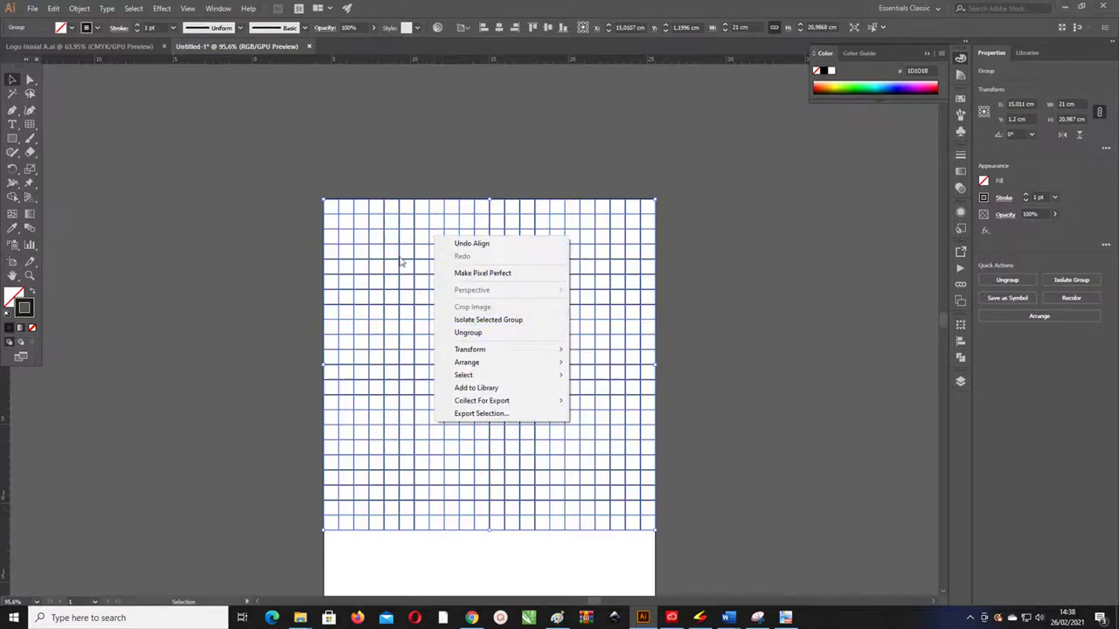
pyautogui.rightClick(400, 232)
pyautogui.click(444, 325)
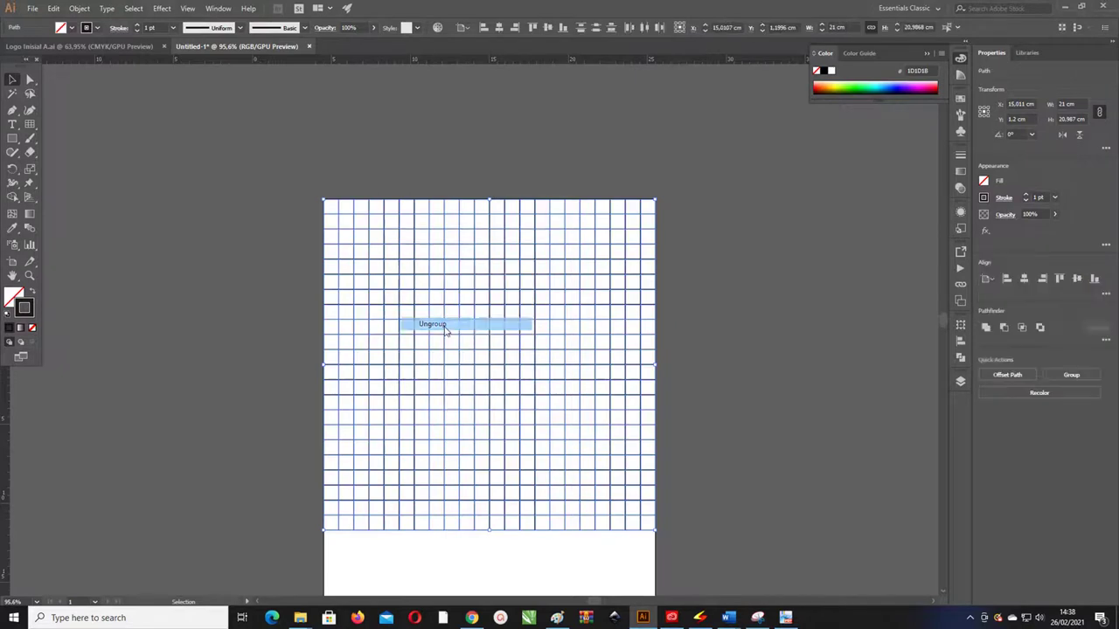
pyautogui.rightClick(461, 235)
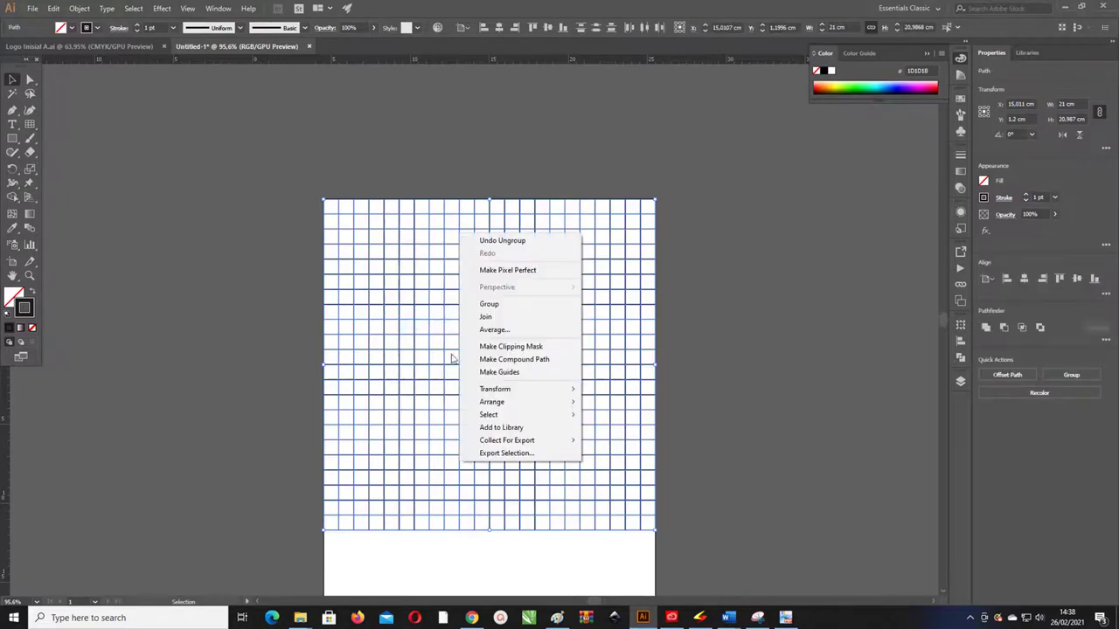
pyautogui.click(495, 372)
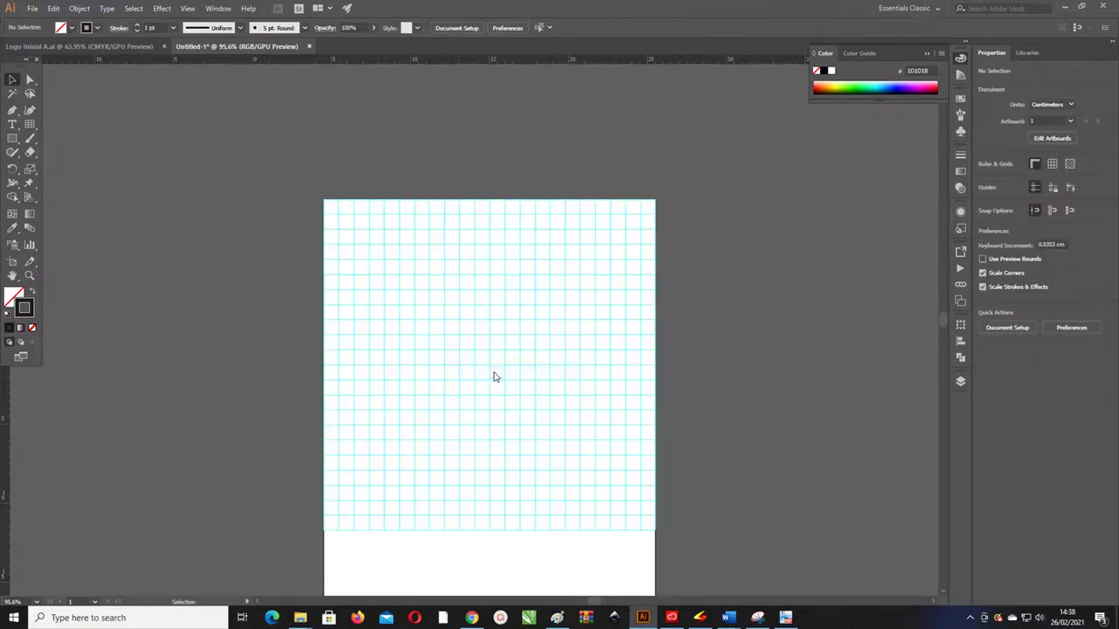
# Zoom and pan until the guide grid squares appear large on screen.
pyautogui.press('z')
pyautogui.click(404, 222)
pyautogui.moveTo(404, 222); pyautogui.dragTo(567, 279)
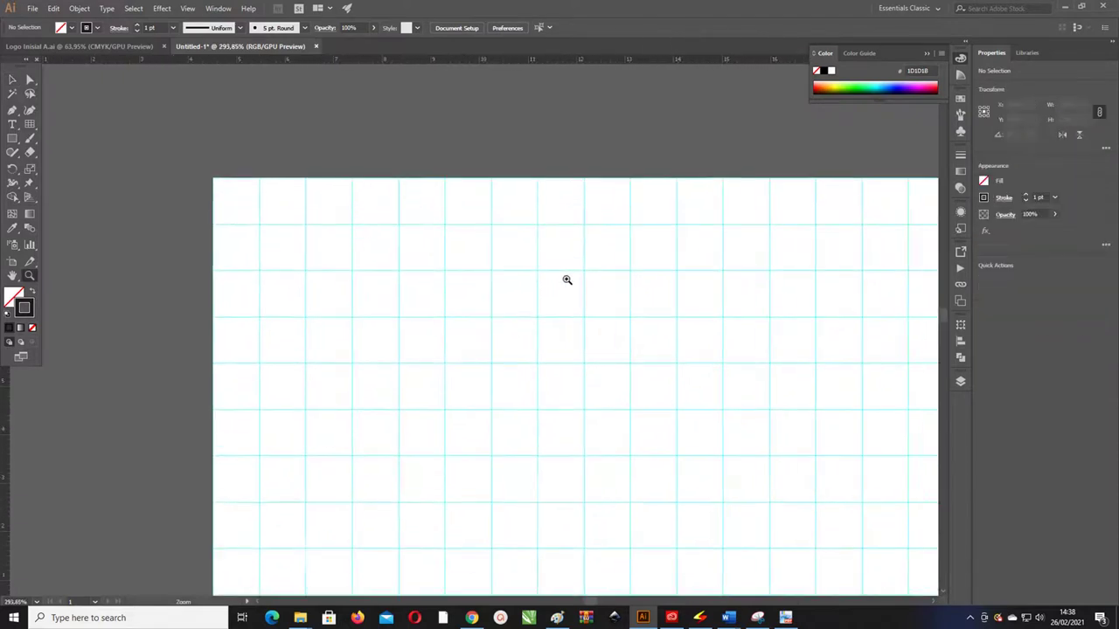
pyautogui.press('v')
pyautogui.moveTo(403, 182); pyautogui.dragTo(493, 278)
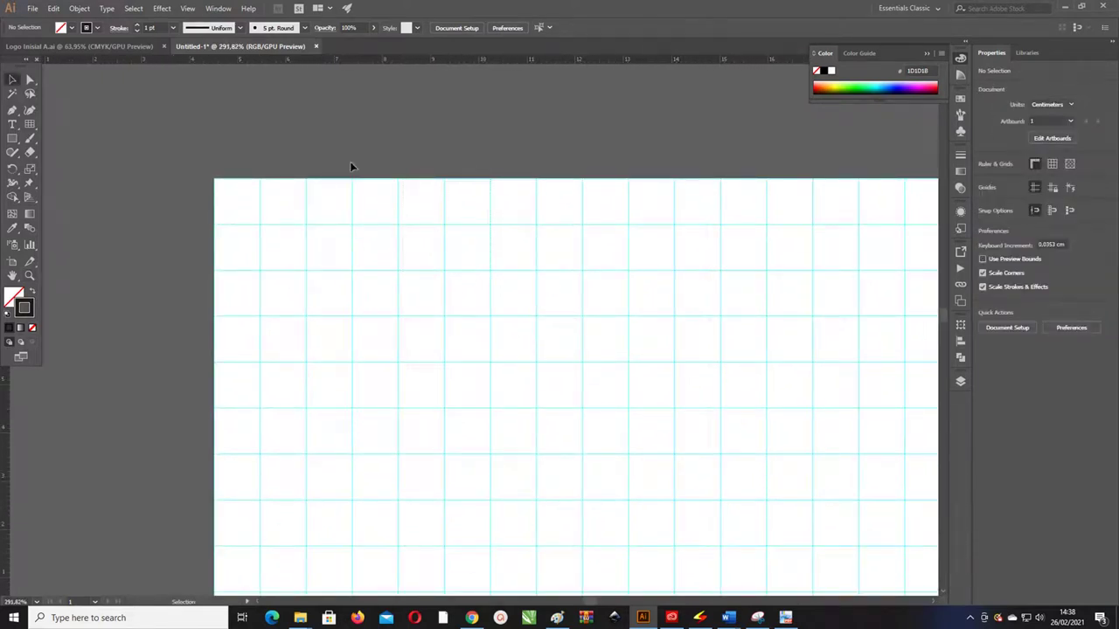
pyautogui.moveTo(644, 234)
pyautogui.mouseDown()
pyautogui.moveTo(441, 264)
pyautogui.moveTo(428, 247)
pyautogui.mouseUp()
pyautogui.moveTo(399, 203); pyautogui.dragTo(535, 304)
pyautogui.press('z')
pyautogui.moveTo(597, 288); pyautogui.dragTo(512, 277)
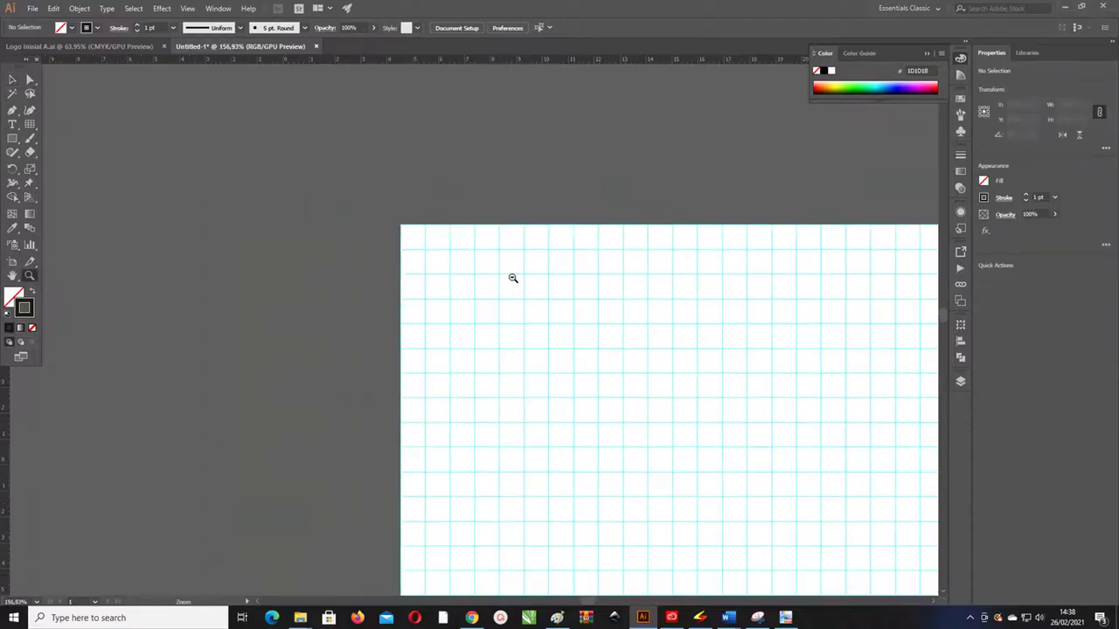
pyautogui.moveTo(682, 340)
pyautogui.mouseDown()
pyautogui.moveTo(466, 238)
pyautogui.moveTo(457, 253)
pyautogui.mouseUp()
pyautogui.keyDown('alt'); pyautogui.scroll(-2, 527, 265); pyautogui.keyUp('alt')
pyautogui.keyDown('alt'); pyautogui.scroll(1, 410, 242); pyautogui.keyUp('alt')
pyautogui.keyDown('alt'); pyautogui.scroll(2, 449, 267); pyautogui.keyUp('alt')
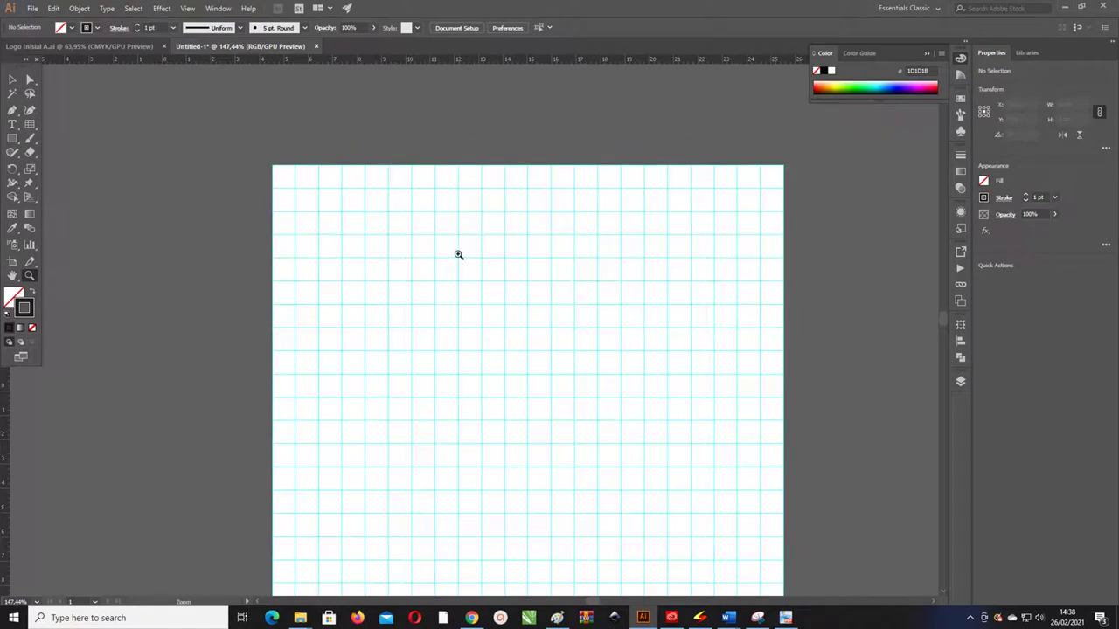
pyautogui.scroll(-2, 392, 253)
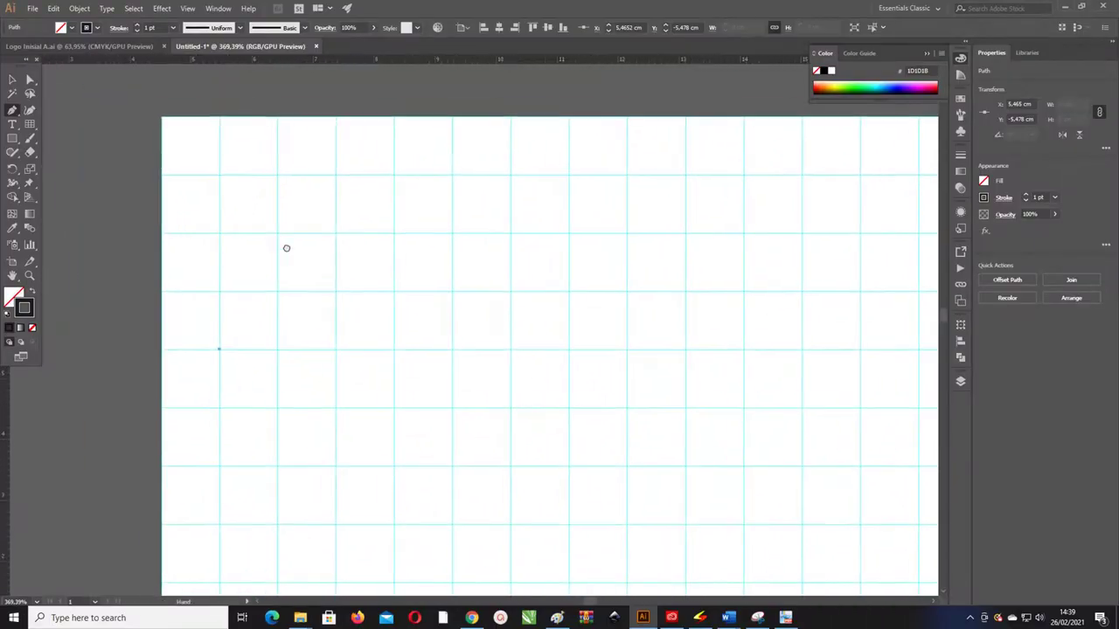
# Draw a closed A outline with flat top and triangular notch from eight Pen corner points.
pyautogui.moveTo(235, 190); pyautogui.dragTo(234, 253)
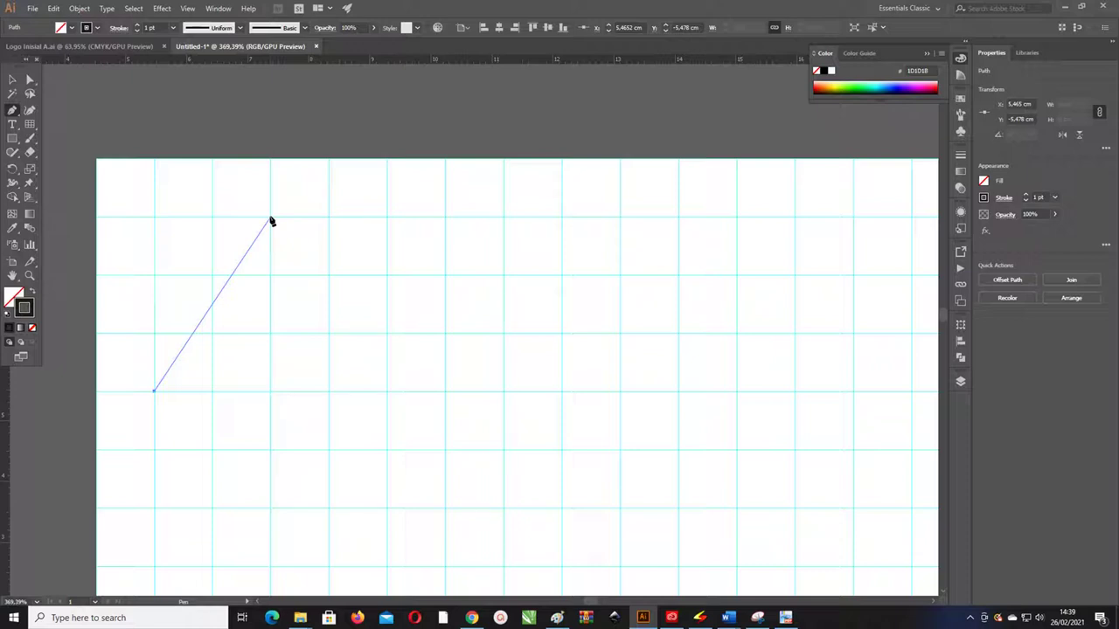
pyautogui.press('Escape')
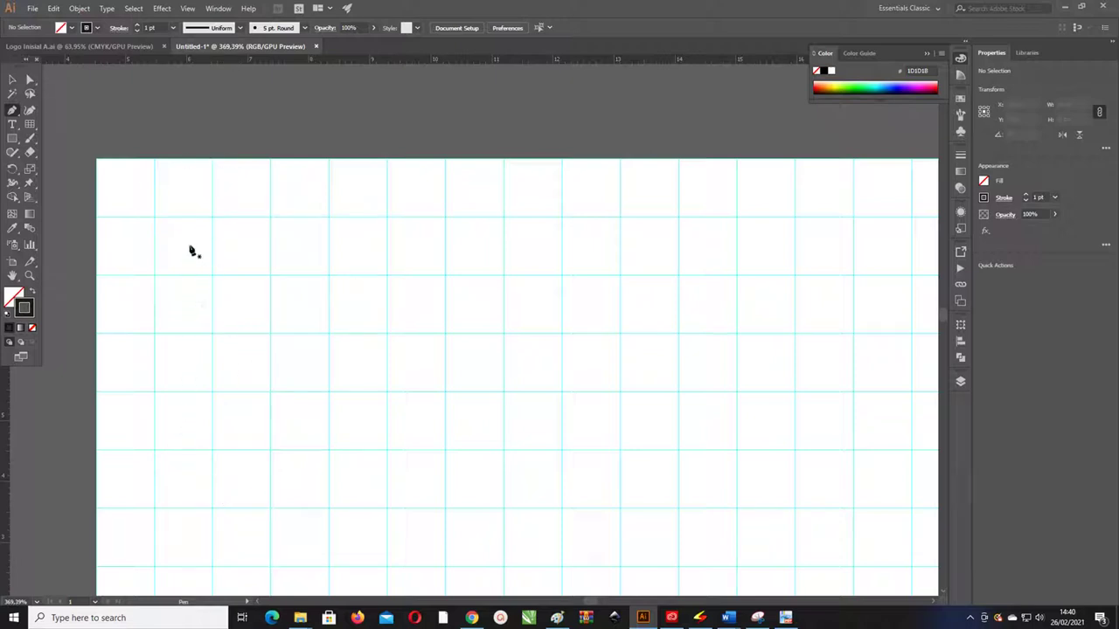
pyautogui.click(153, 507)
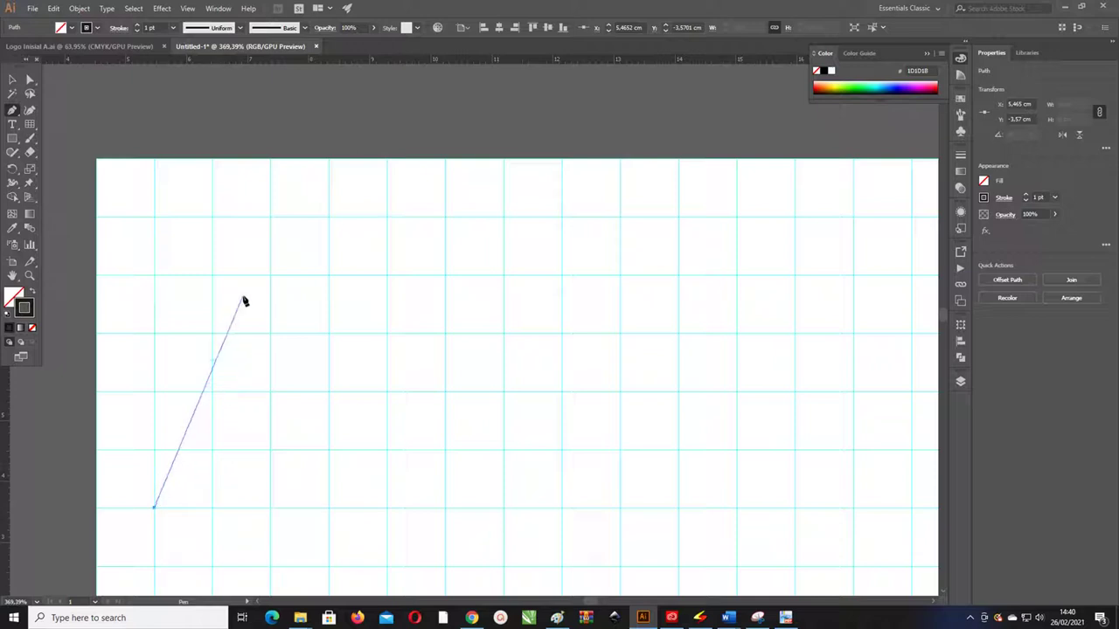
pyautogui.click(270, 218)
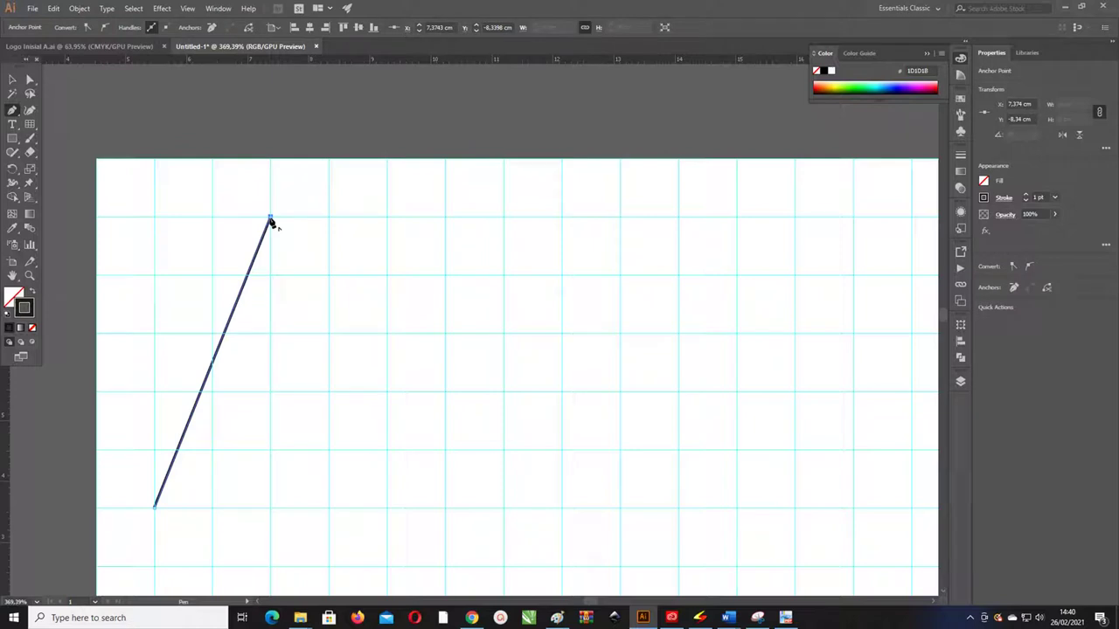
pyautogui.click(386, 218)
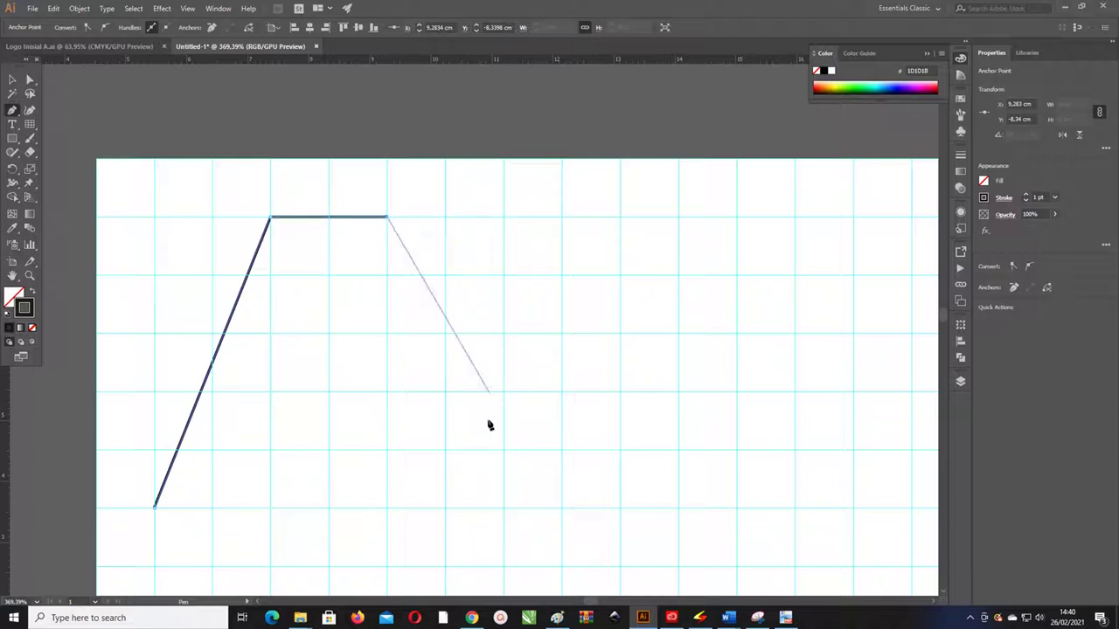
pyautogui.click(504, 509)
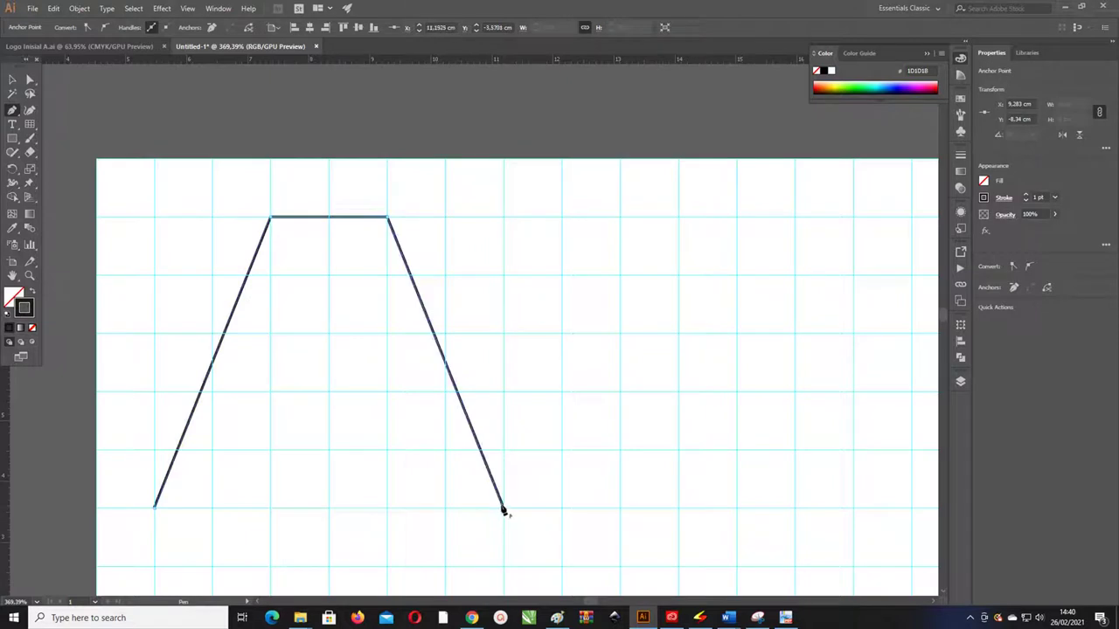
pyautogui.click(388, 509)
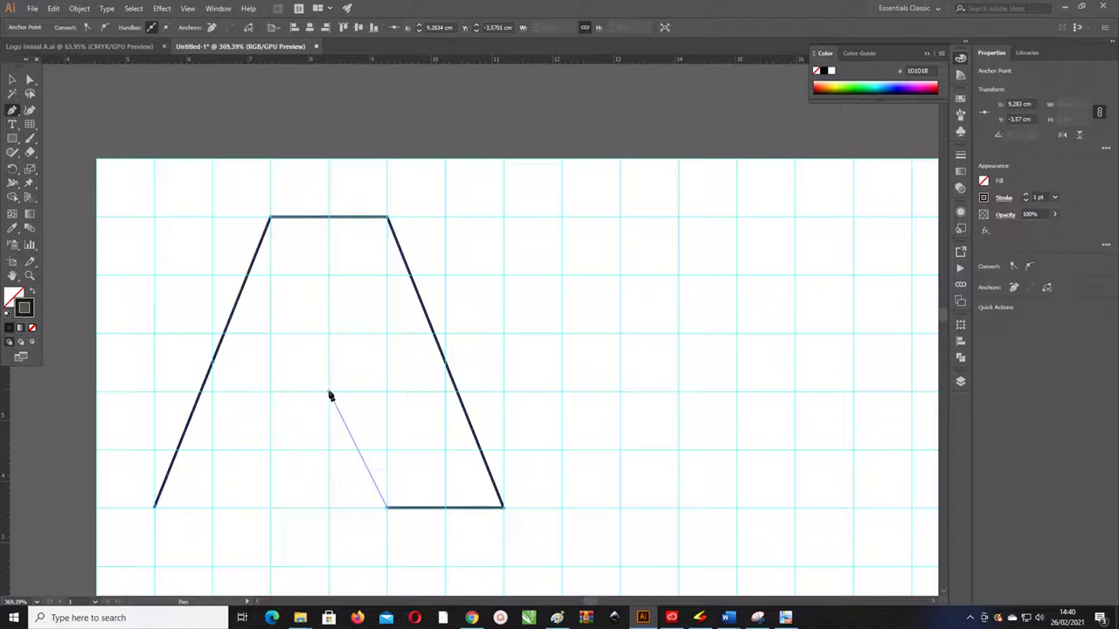
pyautogui.click(329, 394)
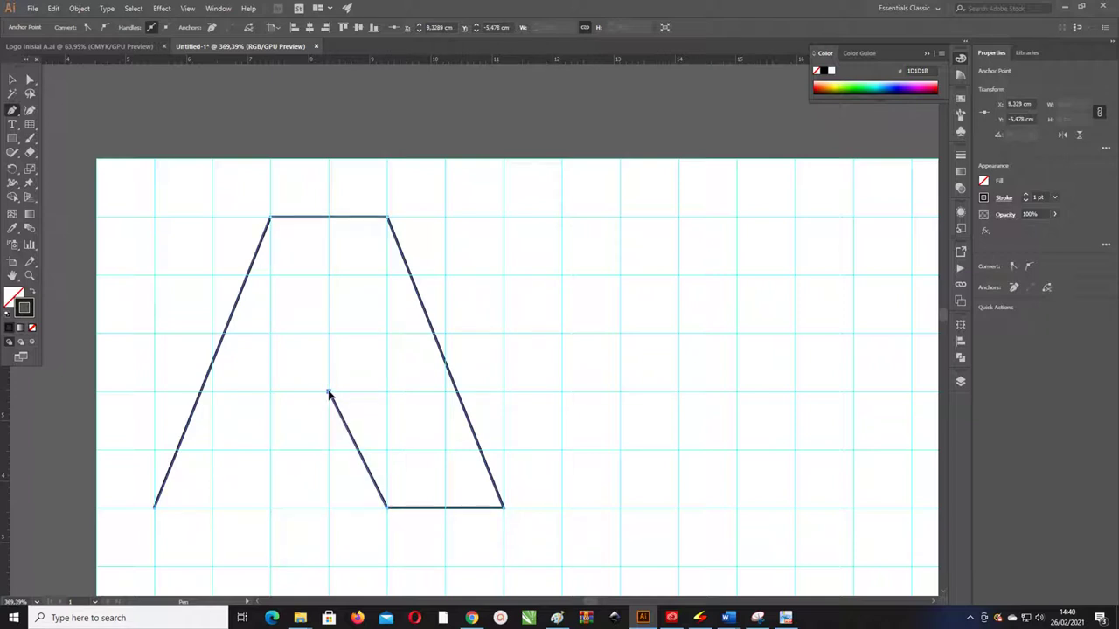
pyautogui.click(270, 507)
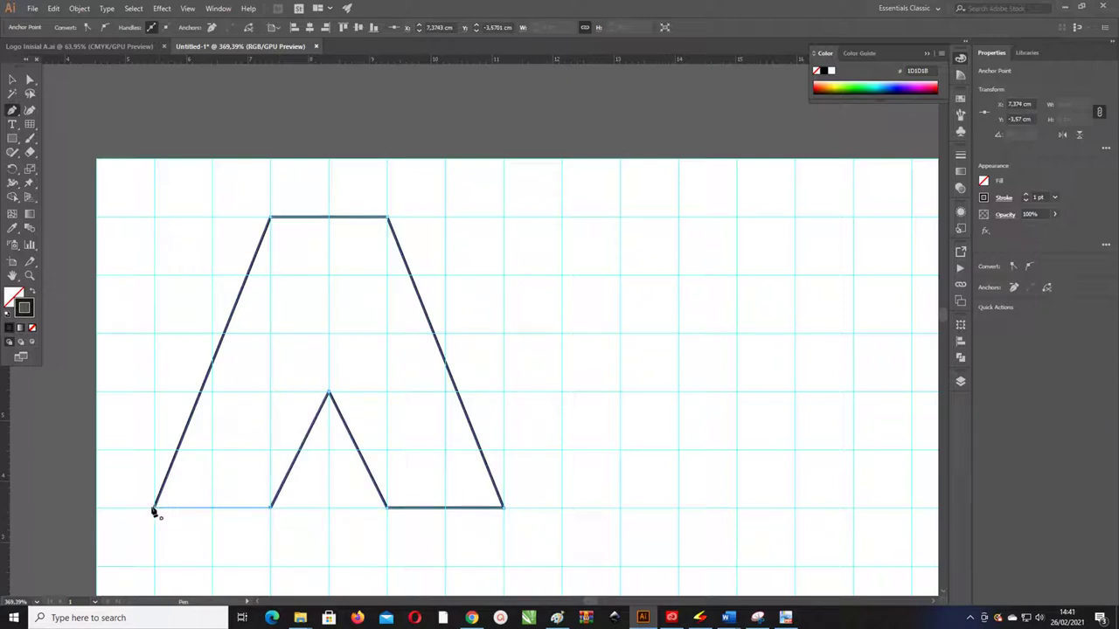
pyautogui.click(155, 507)
# Select the A outline and Alt-drag a copy to its right.
pyautogui.click(9, 81)
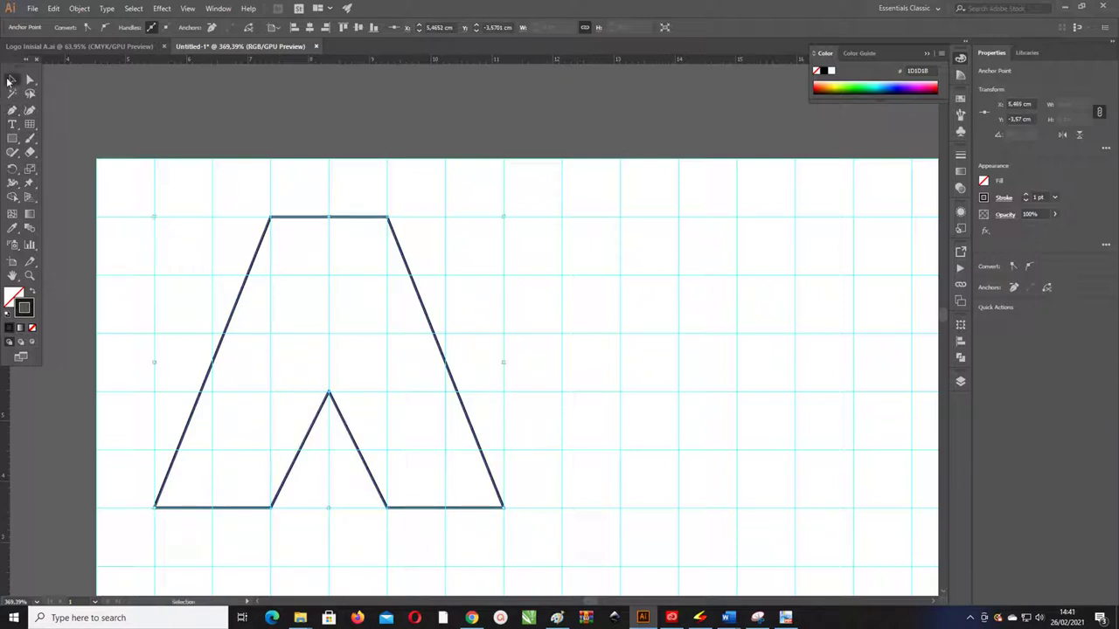
pyautogui.click(340, 209)
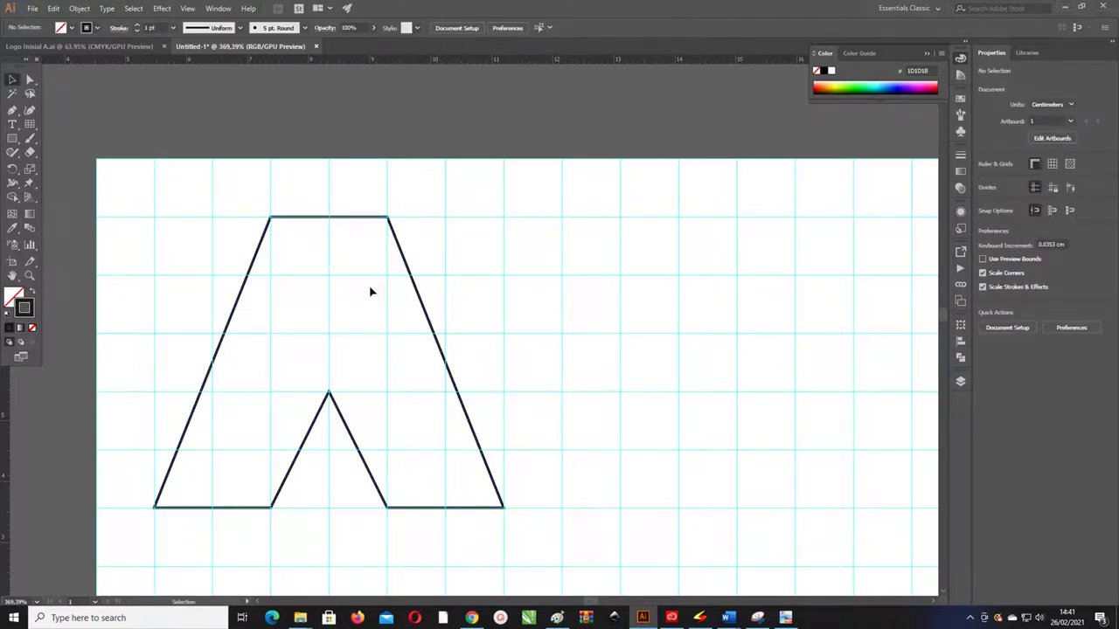
pyautogui.click(400, 237)
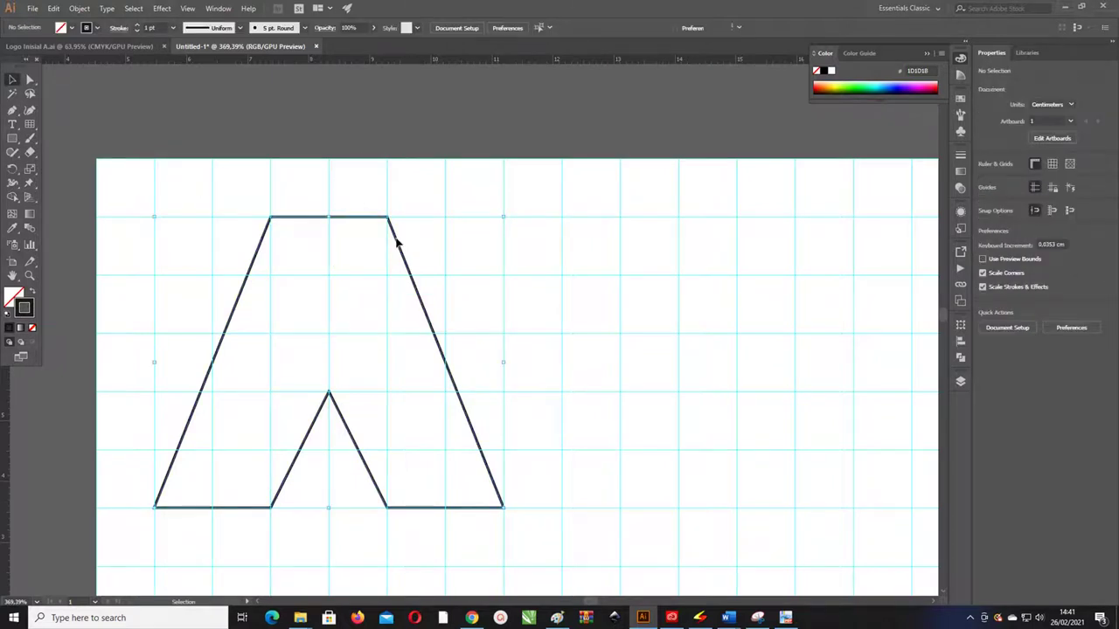
pyautogui.press('z')
pyautogui.moveTo(407, 219)
pyautogui.mouseDown()
pyautogui.moveTo(301, 230)
pyautogui.moveTo(300, 275)
pyautogui.mouseUp()
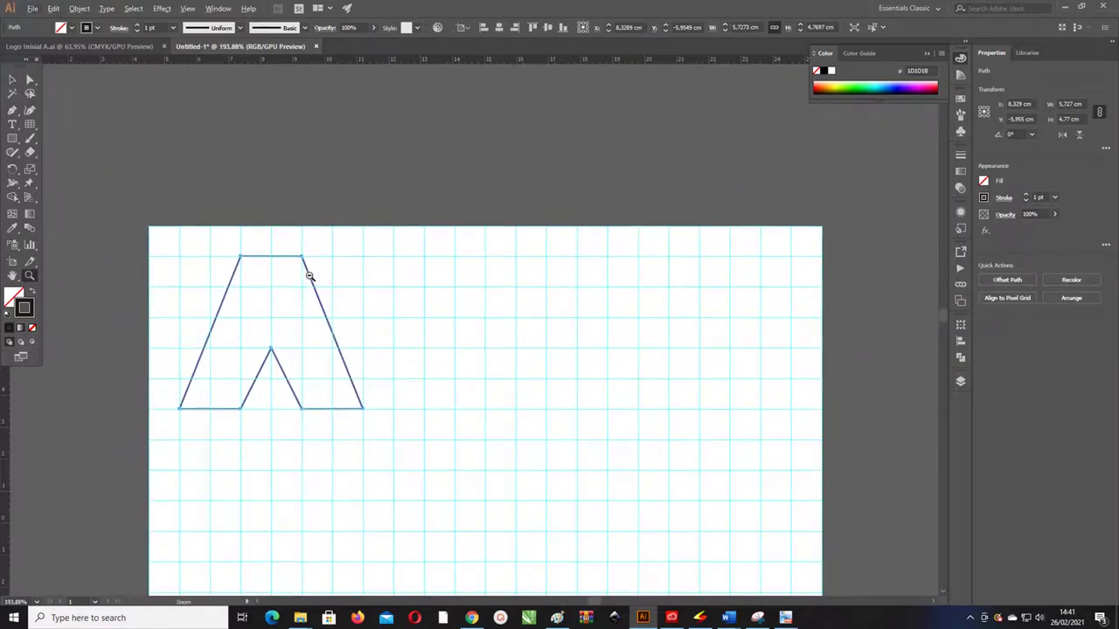
pyautogui.hotkey('ctrl', '+')
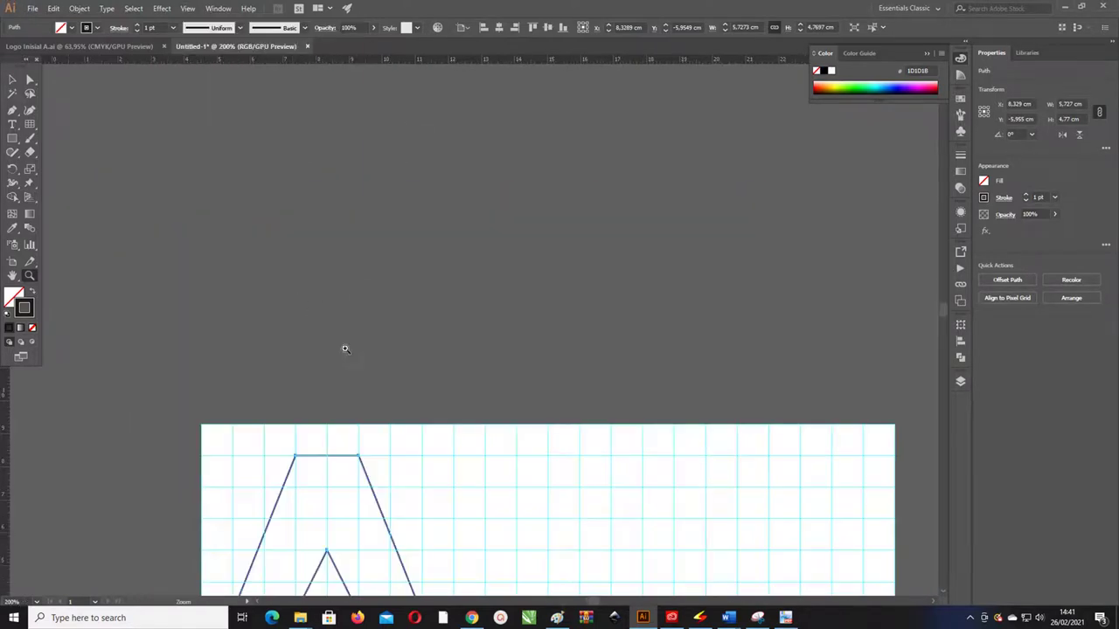
pyautogui.moveTo(345, 350); pyautogui.dragTo(302, 192)
pyautogui.press('v')
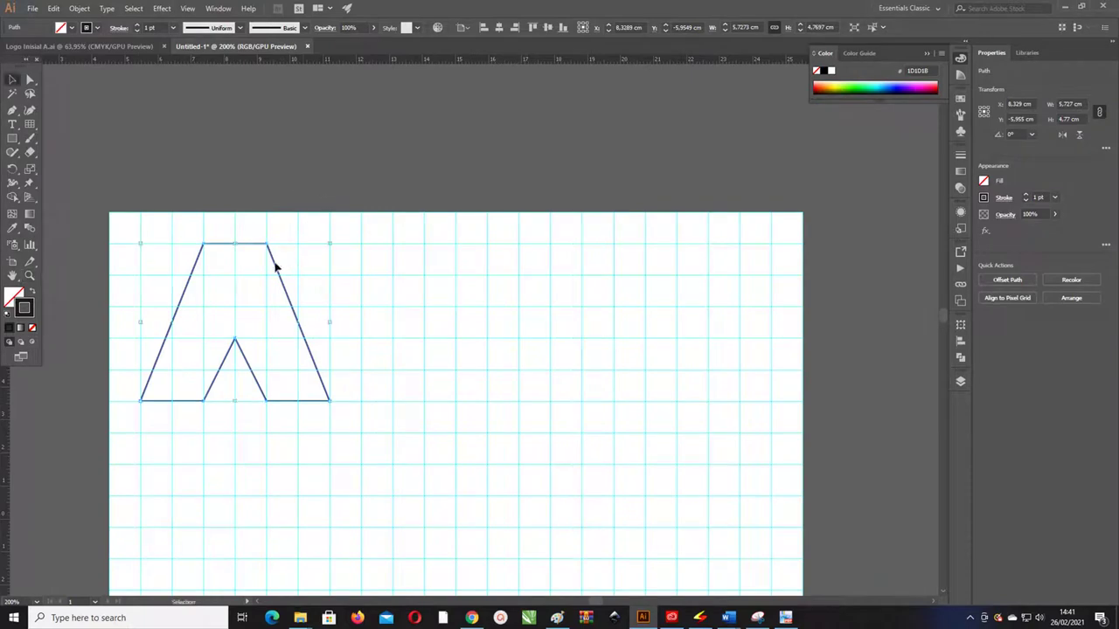
pyautogui.moveTo(273, 263); pyautogui.dragTo(494, 271)
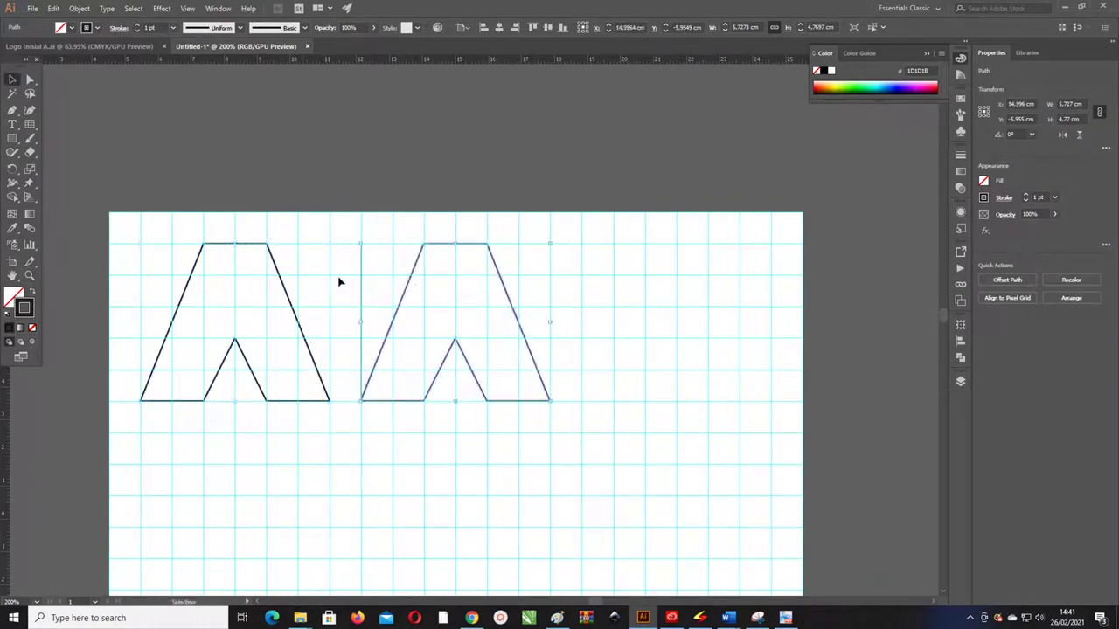
# Drag the notch peak anchor upward on both A outlines to the same height.
pyautogui.moveTo(262, 254); pyautogui.dragTo(371, 339)
pyautogui.press('a')
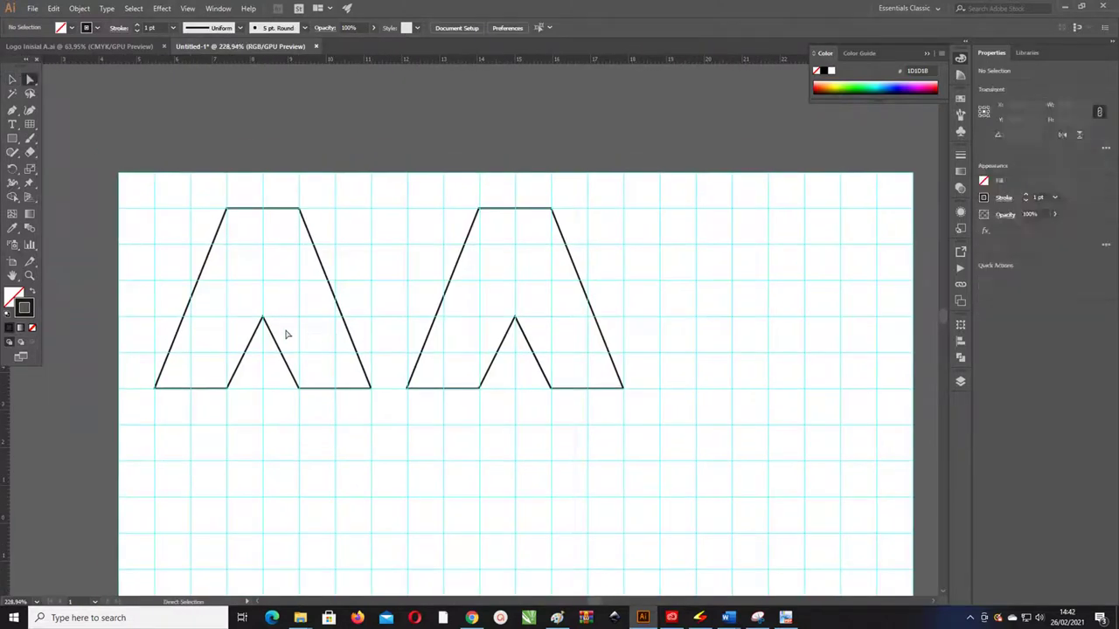
pyautogui.click(262, 318)
pyautogui.moveTo(262, 318); pyautogui.dragTo(263, 282)
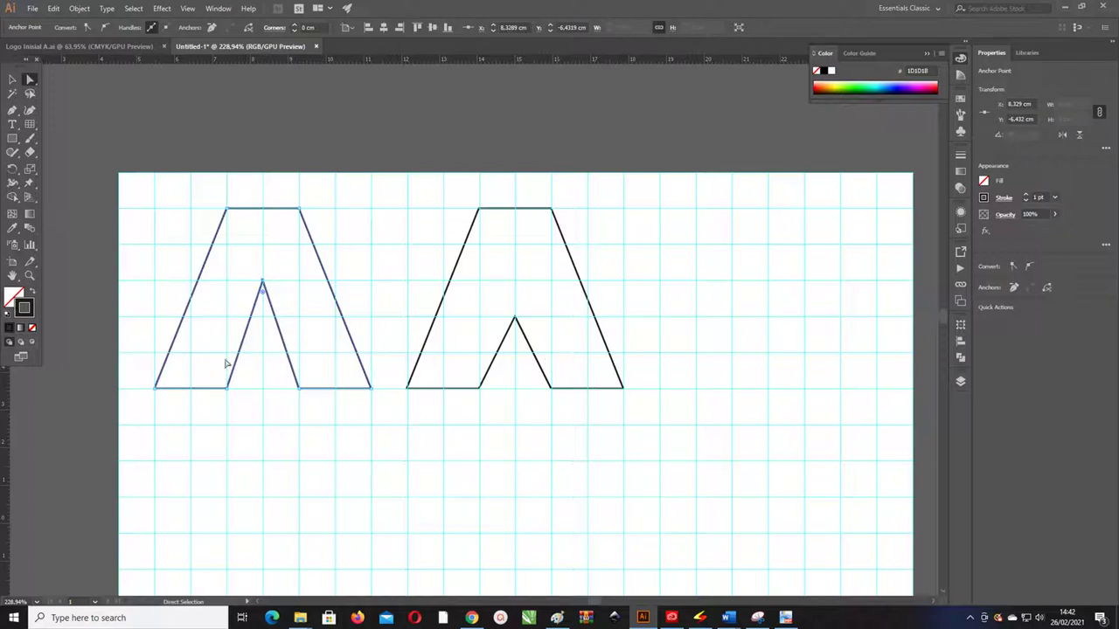
pyautogui.click(515, 319)
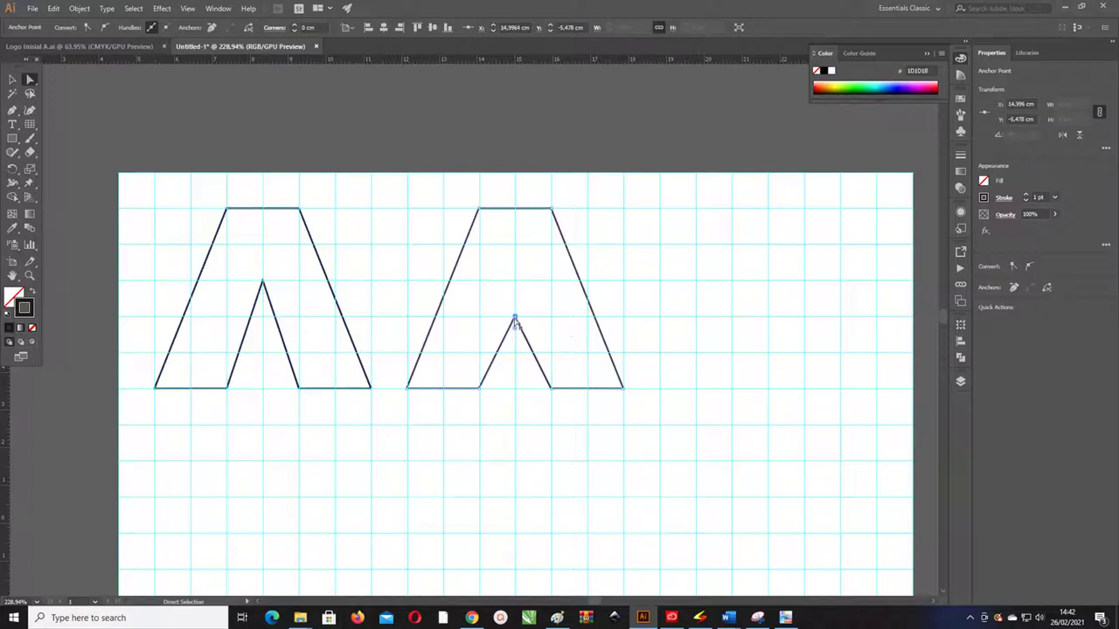
pyautogui.moveTo(514, 318); pyautogui.dragTo(515, 280)
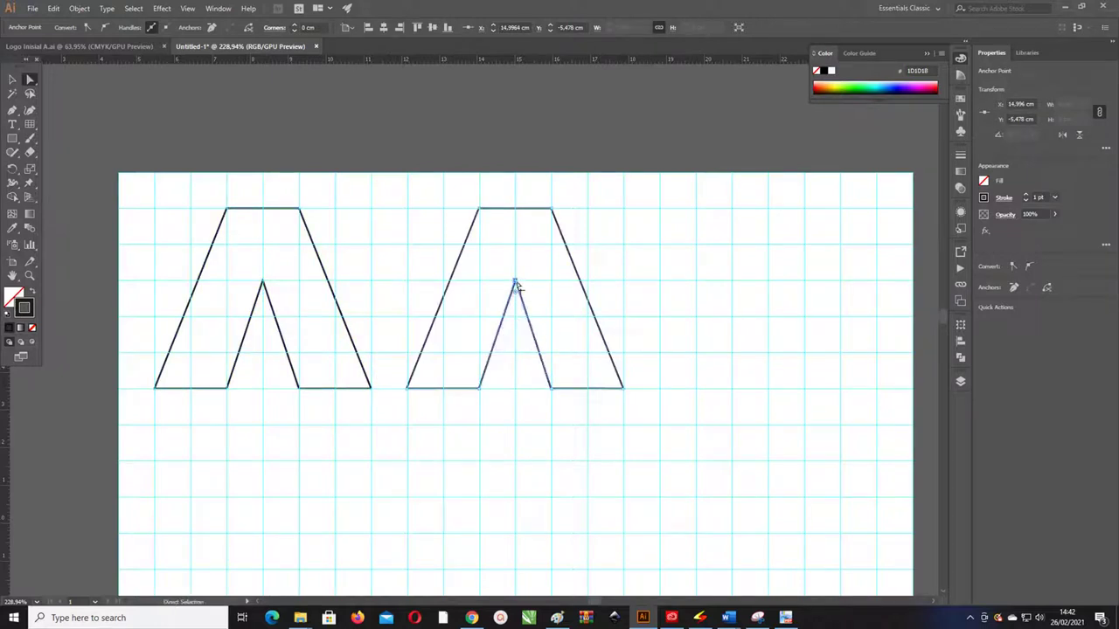
pyautogui.press('v')
pyautogui.click(341, 132)
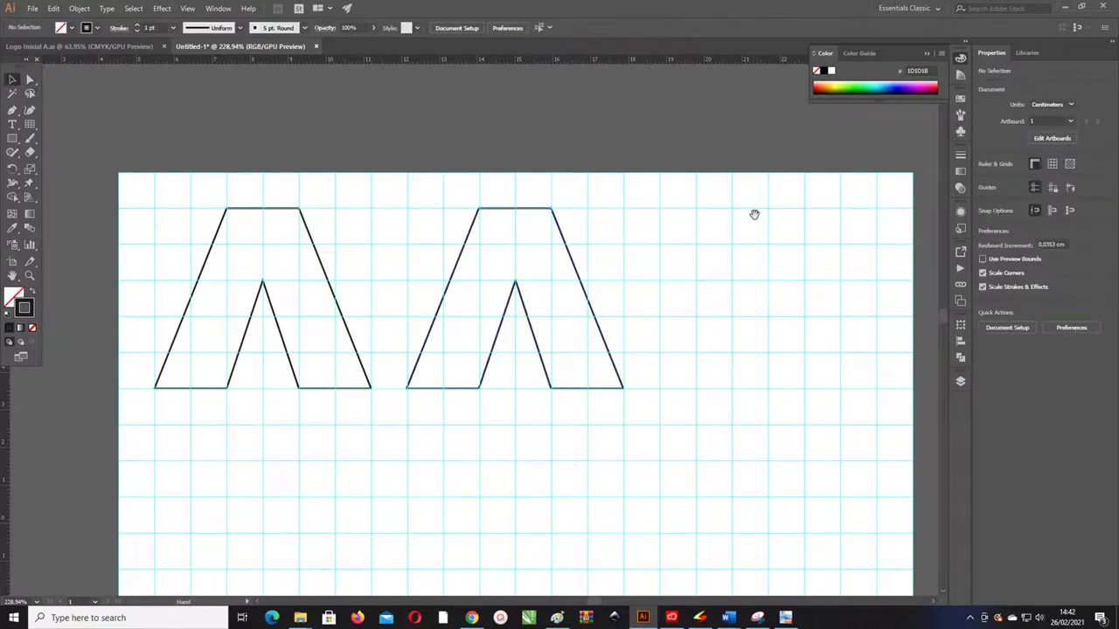
pyautogui.moveTo(754, 214); pyautogui.dragTo(547, 223)
pyautogui.hscroll(-3, 502, 270)
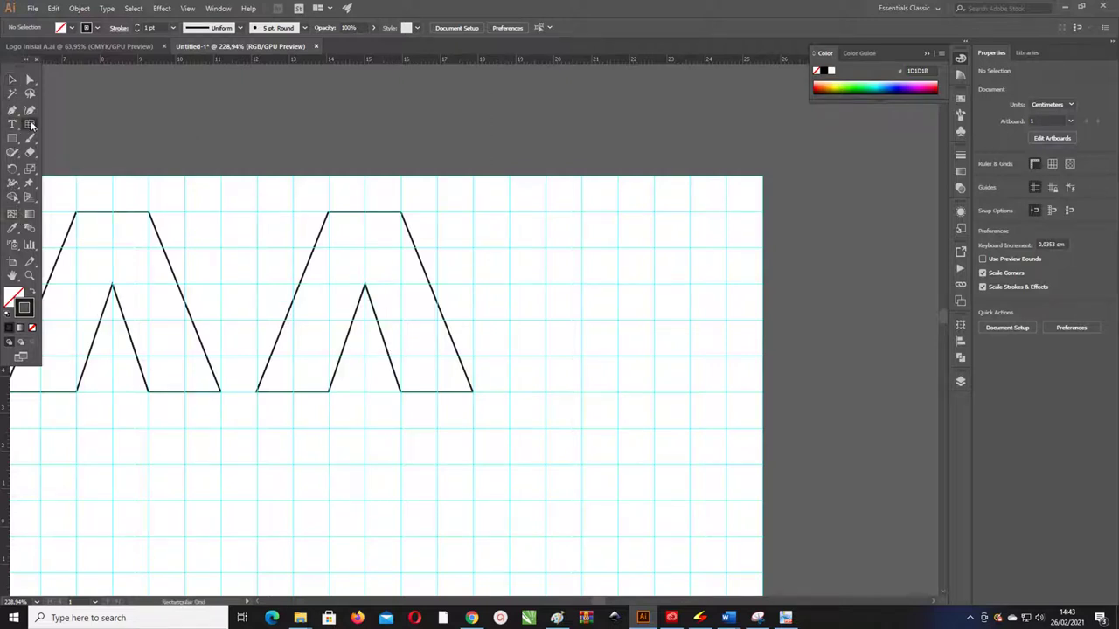
# Draw a level horizontal crossbar line across the right A.
pyautogui.moveTo(30, 124); pyautogui.dragTo(51, 125)
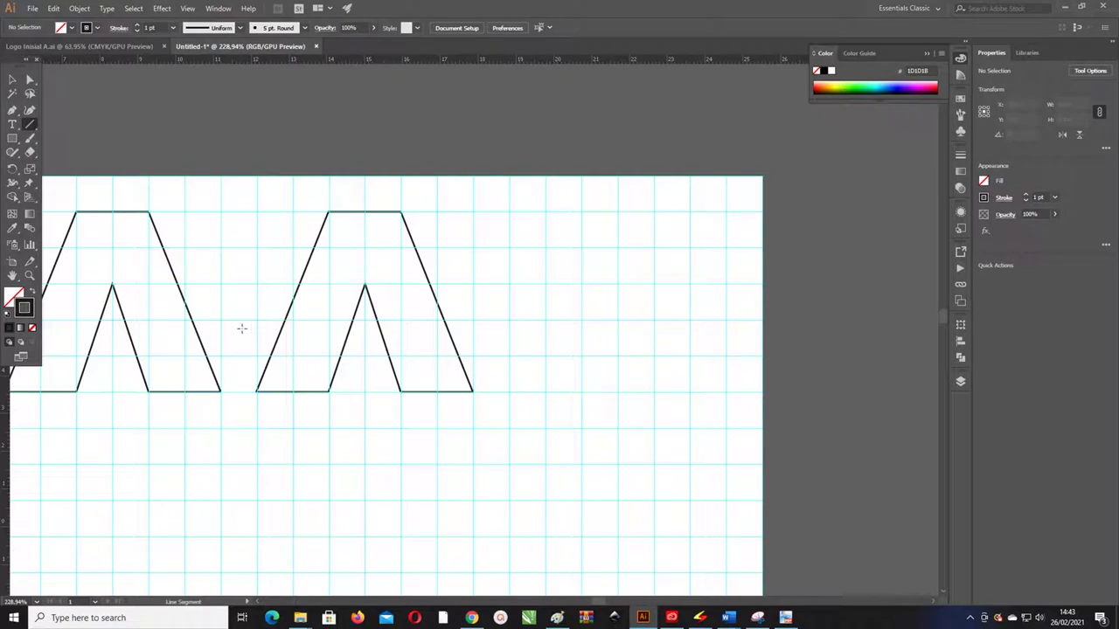
pyautogui.moveTo(242, 328)
pyautogui.mouseDown()
pyautogui.moveTo(518, 333)
pyautogui.moveTo(509, 327)
pyautogui.mouseUp()
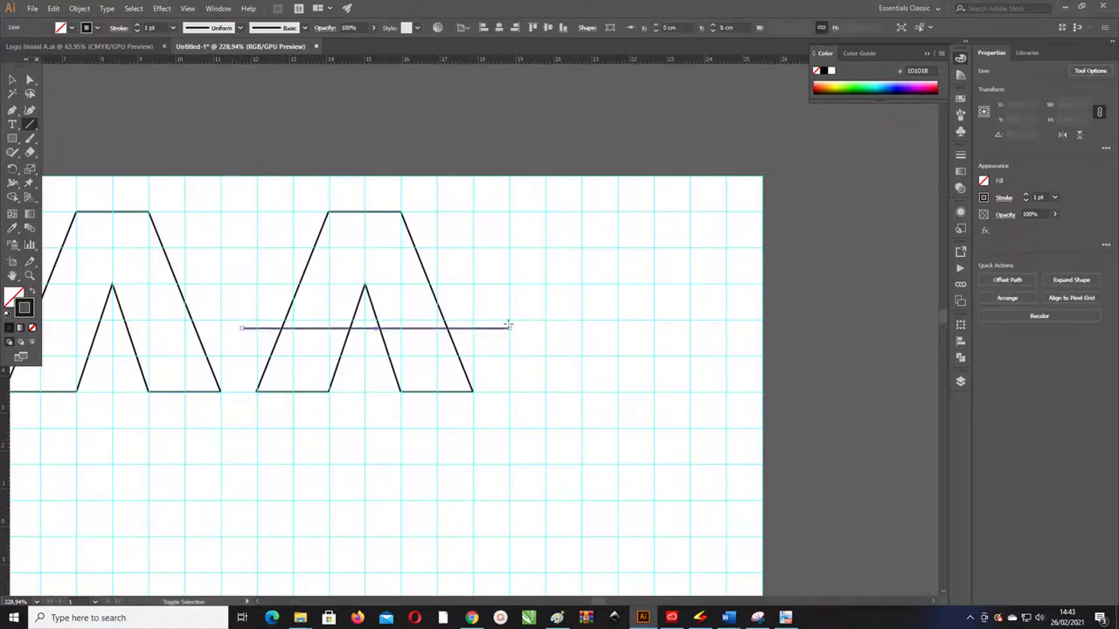
pyautogui.press('v')
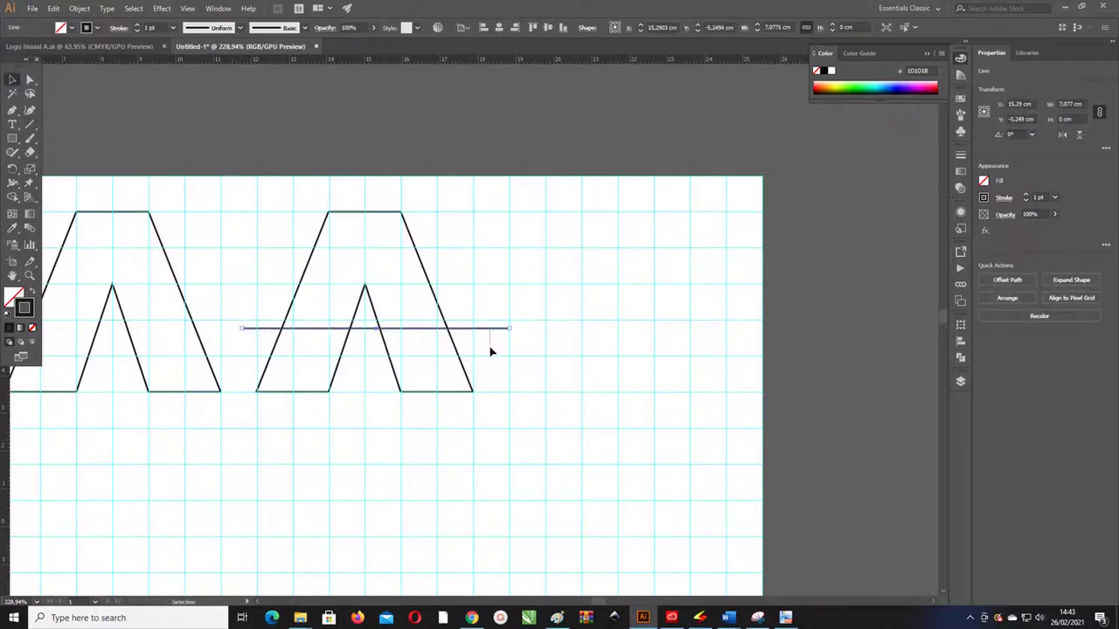
pyautogui.click(490, 352)
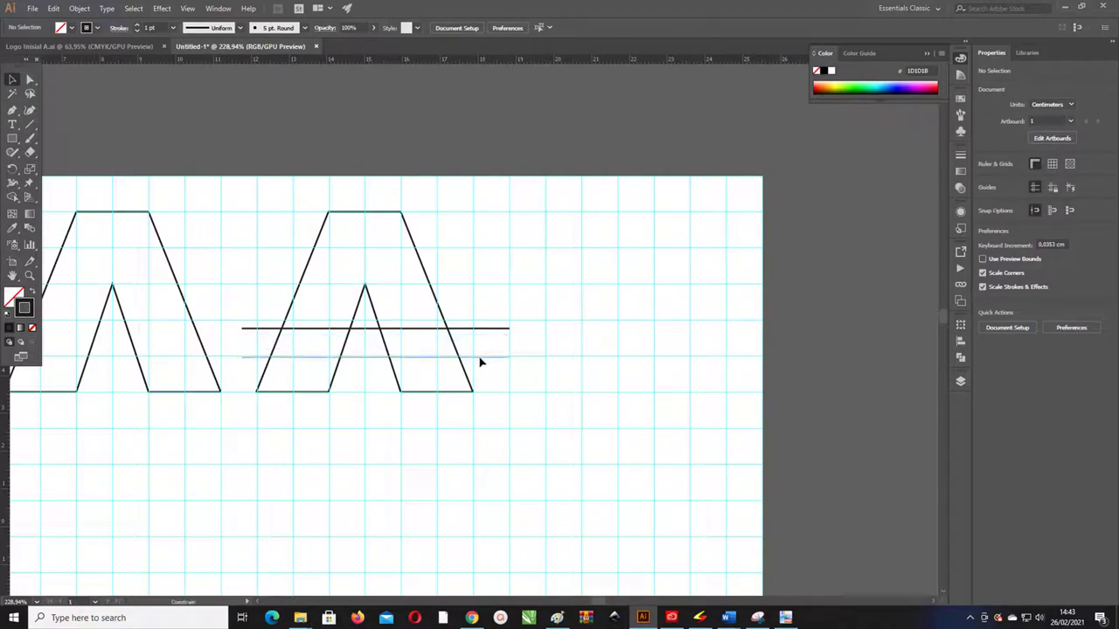
pyautogui.moveTo(480, 360); pyautogui.dragTo(480, 359)
# Trim the crossbar's right end so it stops at the A's right leg.
pyautogui.press('z')
pyautogui.moveTo(307, 334); pyautogui.dragTo(639, 410)
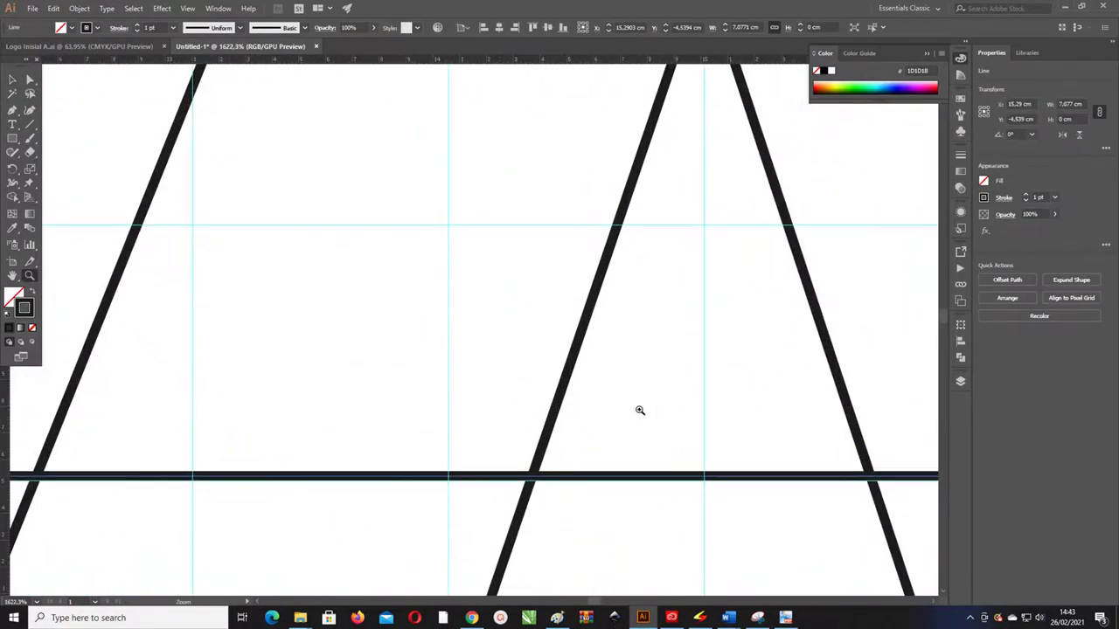
pyautogui.scroll(-2, 638, 410)
pyautogui.scroll(-4, 609, 410)
pyautogui.scroll(-1, 385, 412)
pyautogui.press('v')
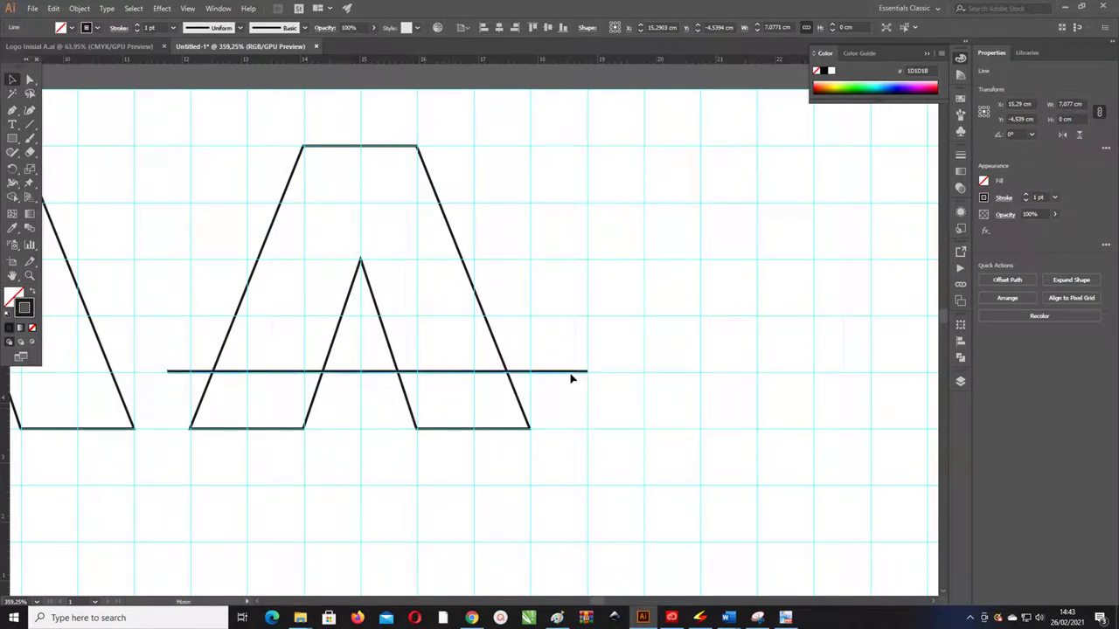
pyautogui.click(564, 342)
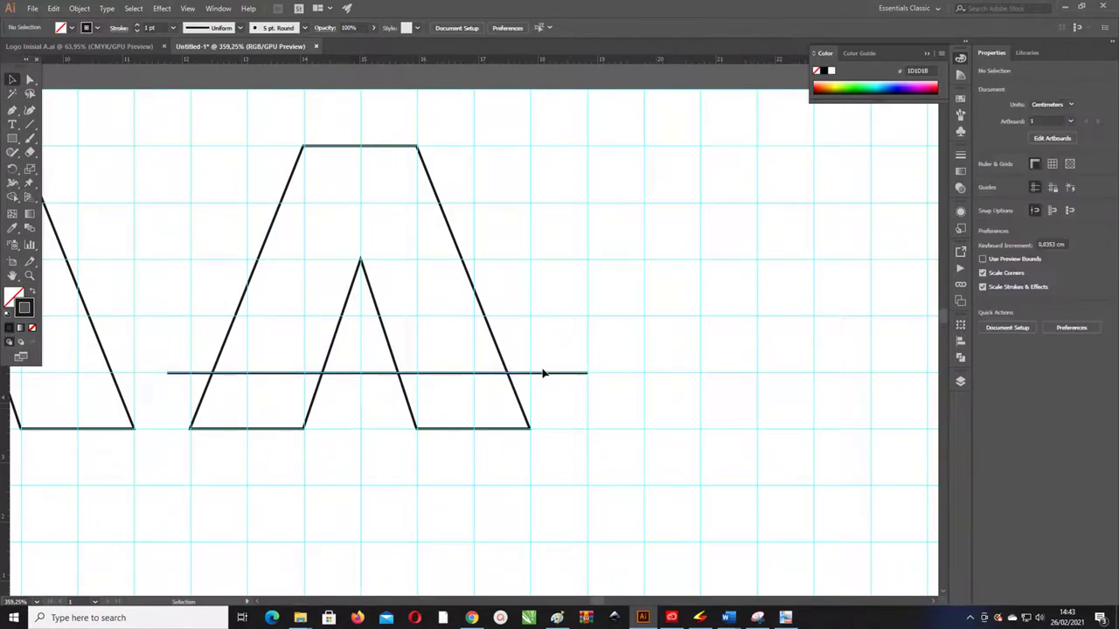
pyautogui.scroll(-3, 543, 373)
pyautogui.scroll(-1, 489, 341)
pyautogui.moveTo(524, 342)
pyautogui.mouseDown()
pyautogui.moveTo(452, 344)
pyautogui.moveTo(477, 367)
pyautogui.moveTo(508, 362)
pyautogui.moveTo(487, 367)
pyautogui.mouseUp()
pyautogui.click(500, 361)
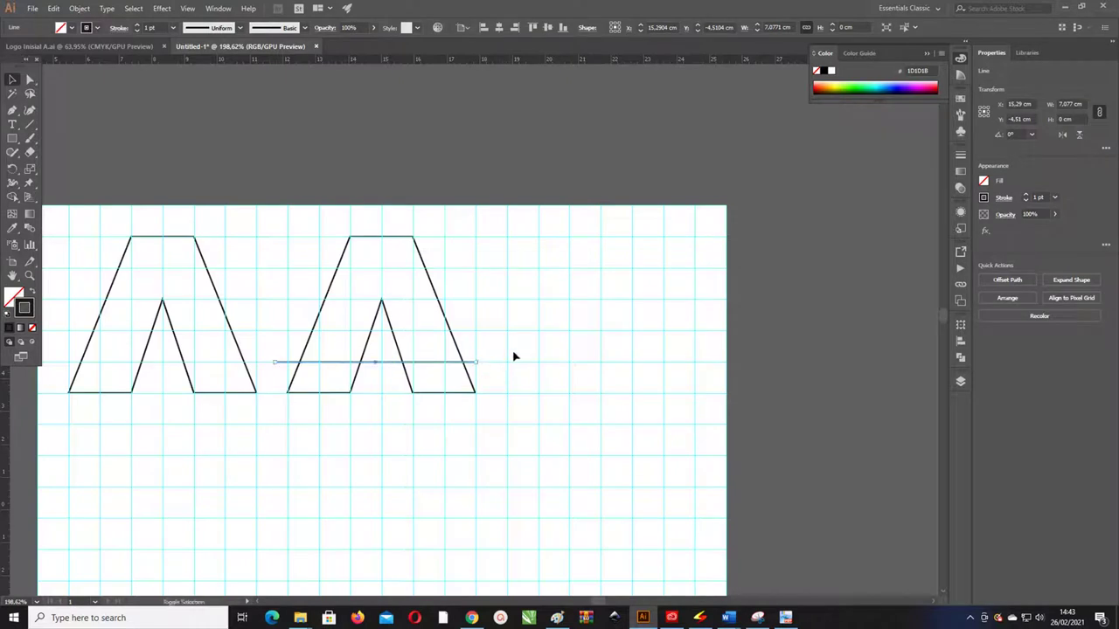
pyautogui.click(517, 402)
# Copy the second A with its crossbar to the right as a third A.
pyautogui.moveTo(523, 430)
pyautogui.mouseDown()
pyautogui.moveTo(320, 245)
pyautogui.moveTo(575, 268)
pyautogui.moveTo(559, 262)
pyautogui.mouseUp()
pyautogui.click(547, 203)
pyautogui.moveTo(617, 242); pyautogui.dragTo(475, 295)
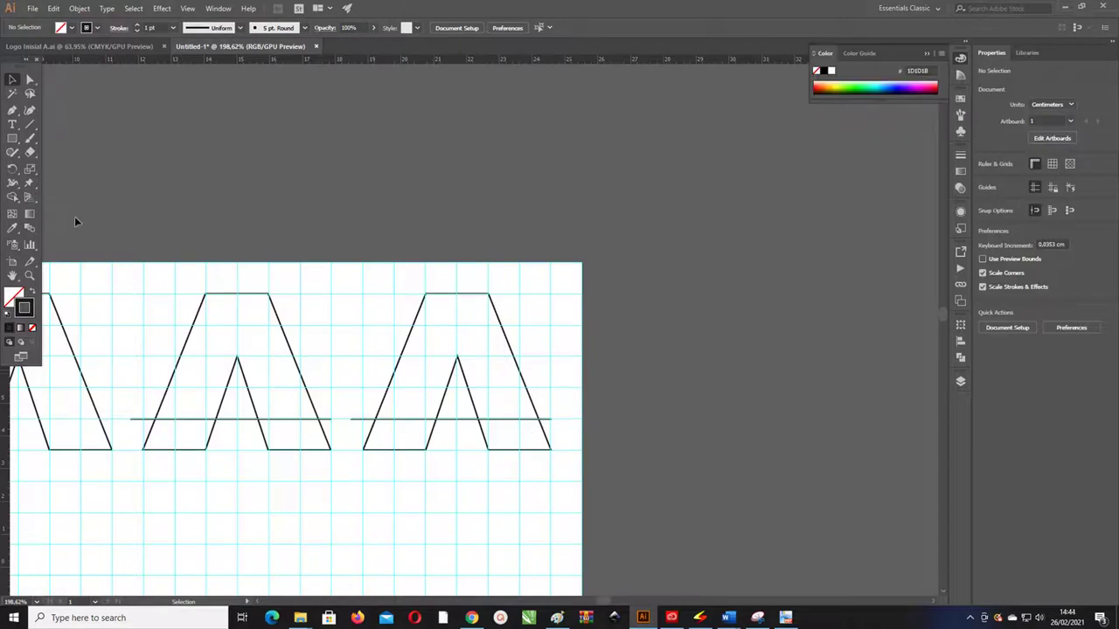
# Draw a slanted line from the third A's counter lower-left corner.
pyautogui.click(31, 125)
pyautogui.moveTo(478, 311); pyautogui.dragTo(426, 451)
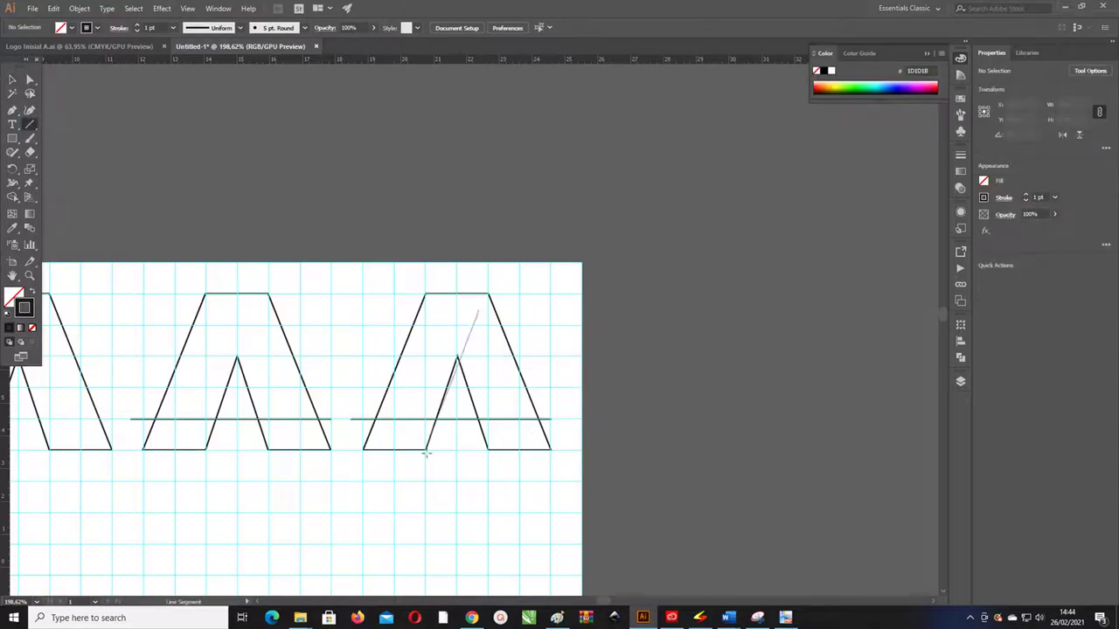
pyautogui.press('z')
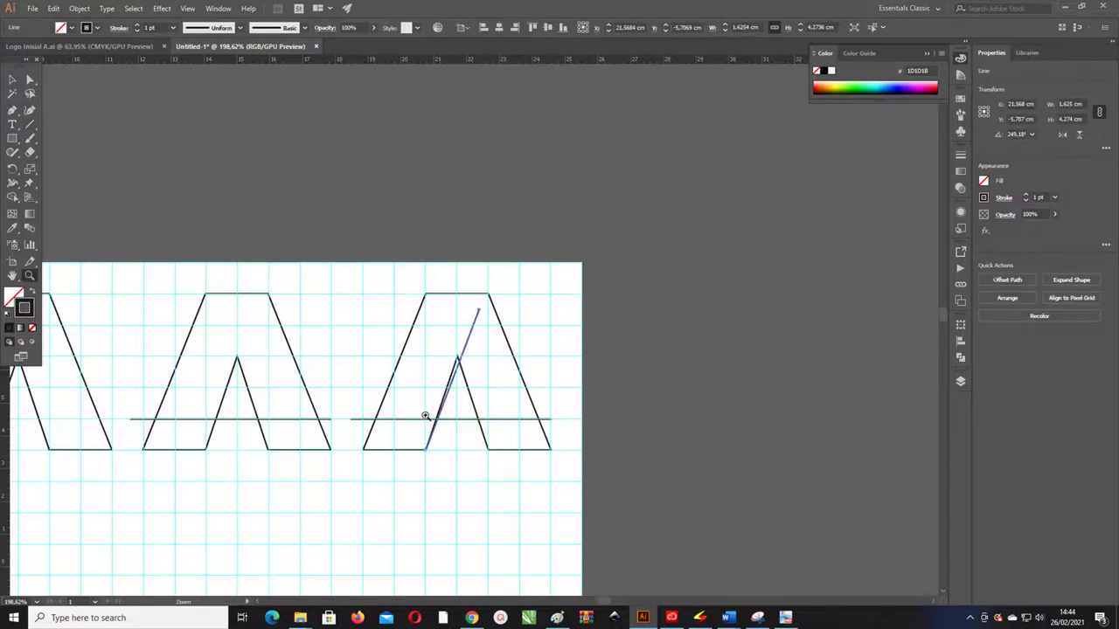
pyautogui.click(380, 342)
pyautogui.click(354, 356)
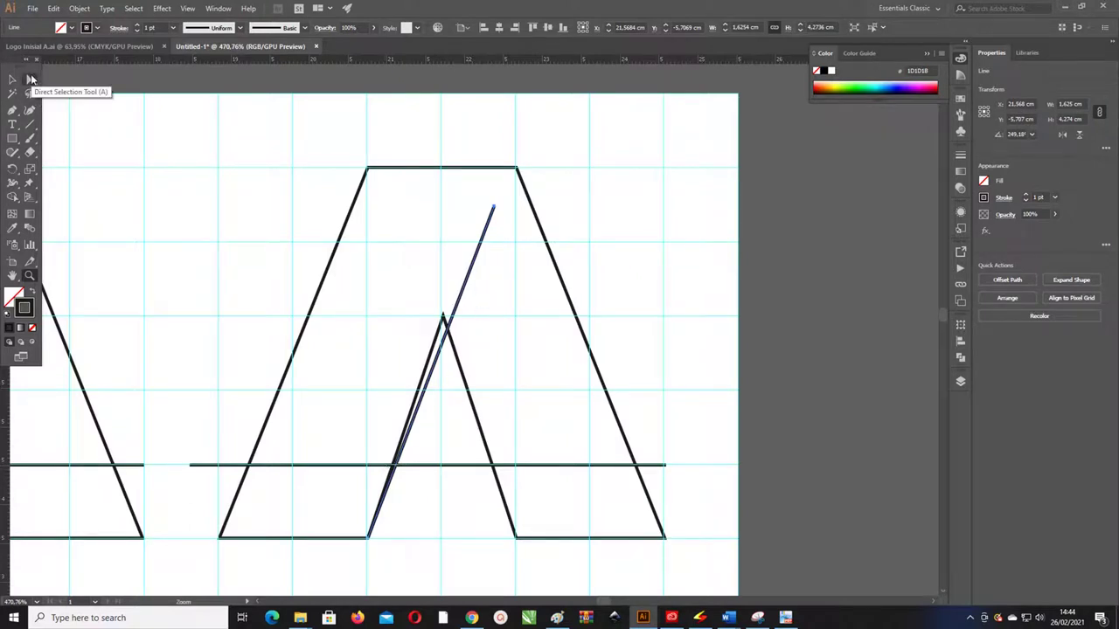
# Convert the line's top anchor to smooth and bend the line into a rising arc.
pyautogui.click(31, 80)
pyautogui.click(494, 209)
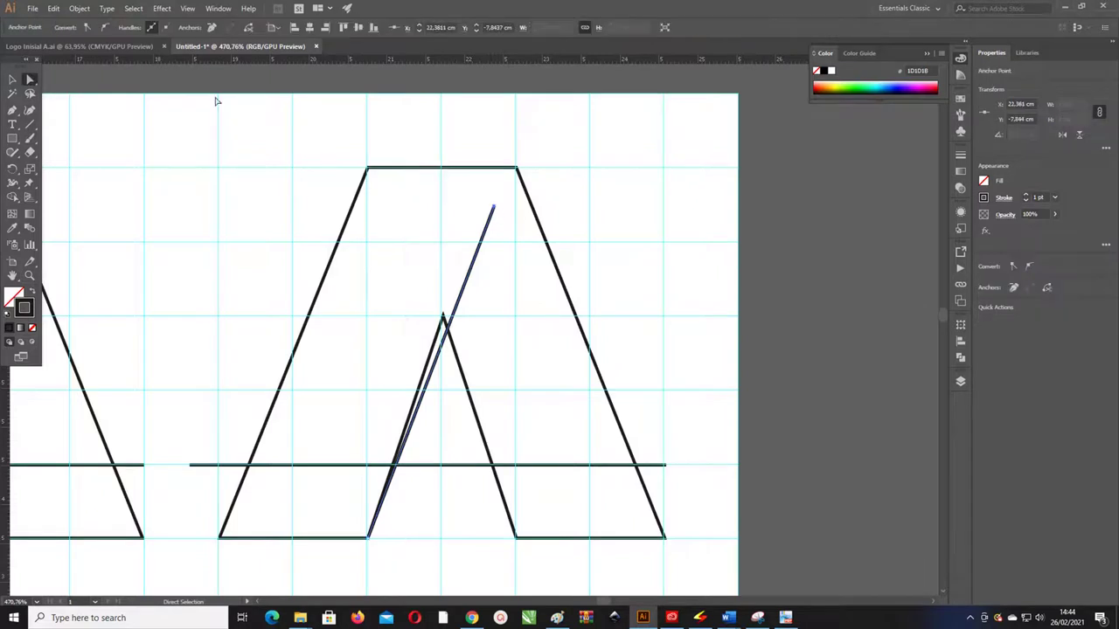
pyautogui.click(104, 28)
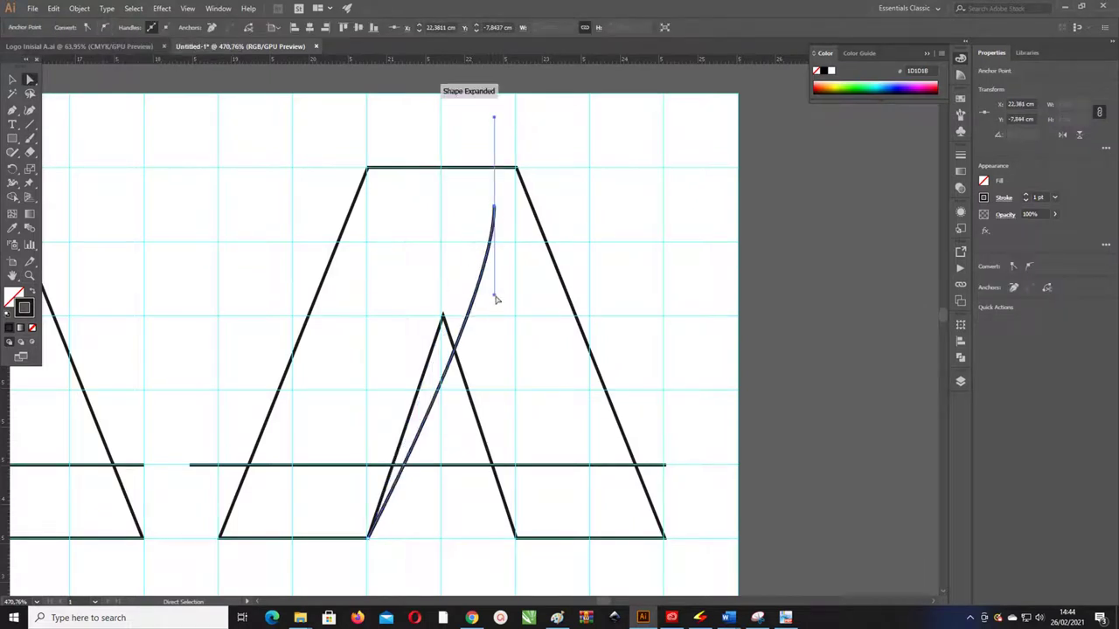
pyautogui.moveTo(494, 299); pyautogui.dragTo(442, 292)
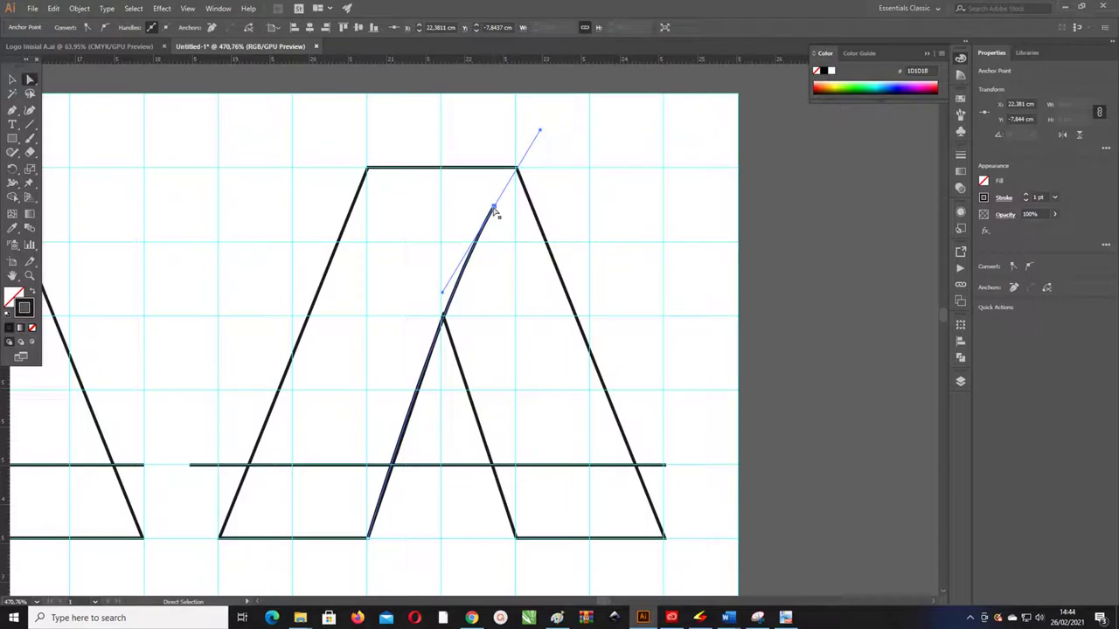
pyautogui.moveTo(495, 212); pyautogui.dragTo(664, 243)
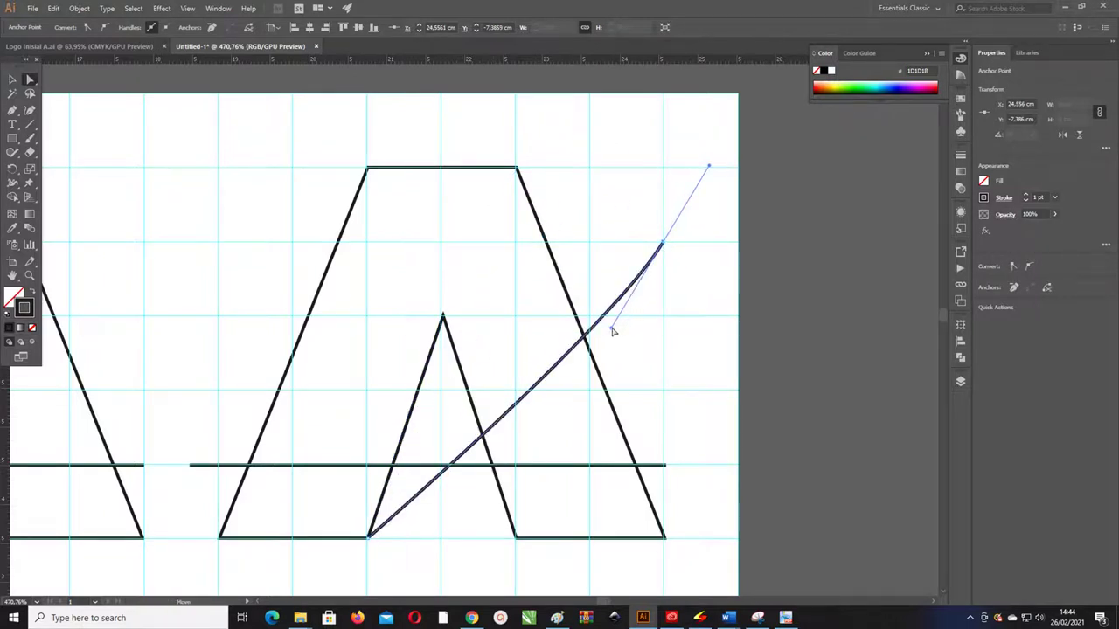
pyautogui.moveTo(612, 330); pyautogui.dragTo(439, 230)
# Level off the arc's top end horizontally past the right leg.
pyautogui.press('z')
pyautogui.click(360, 443)
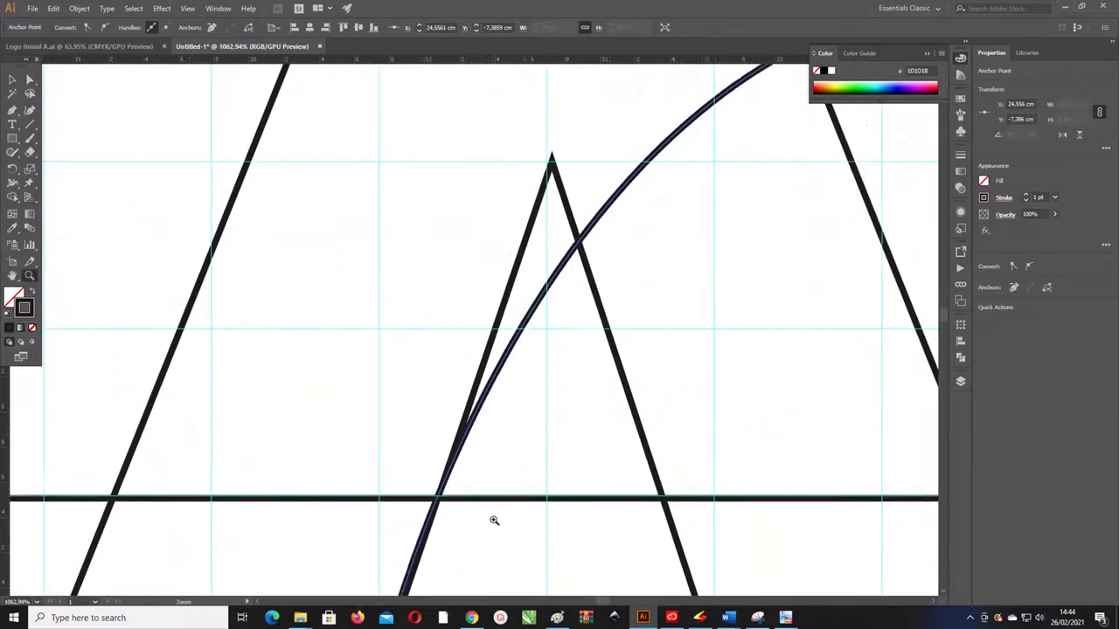
pyautogui.moveTo(493, 520); pyautogui.dragTo(406, 310)
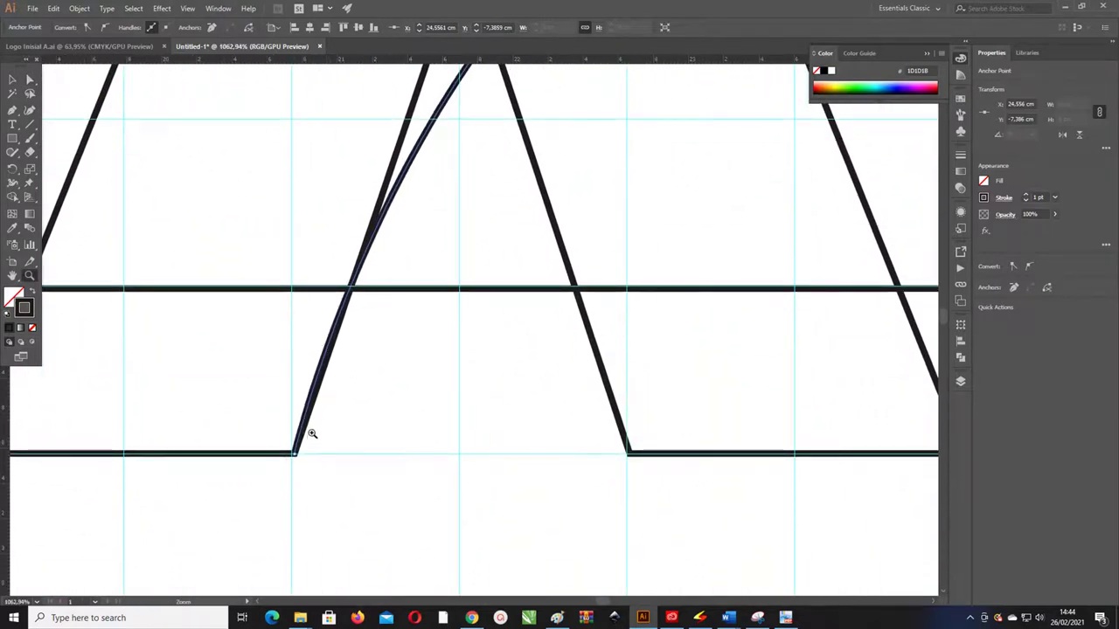
pyautogui.moveTo(379, 228); pyautogui.dragTo(351, 324)
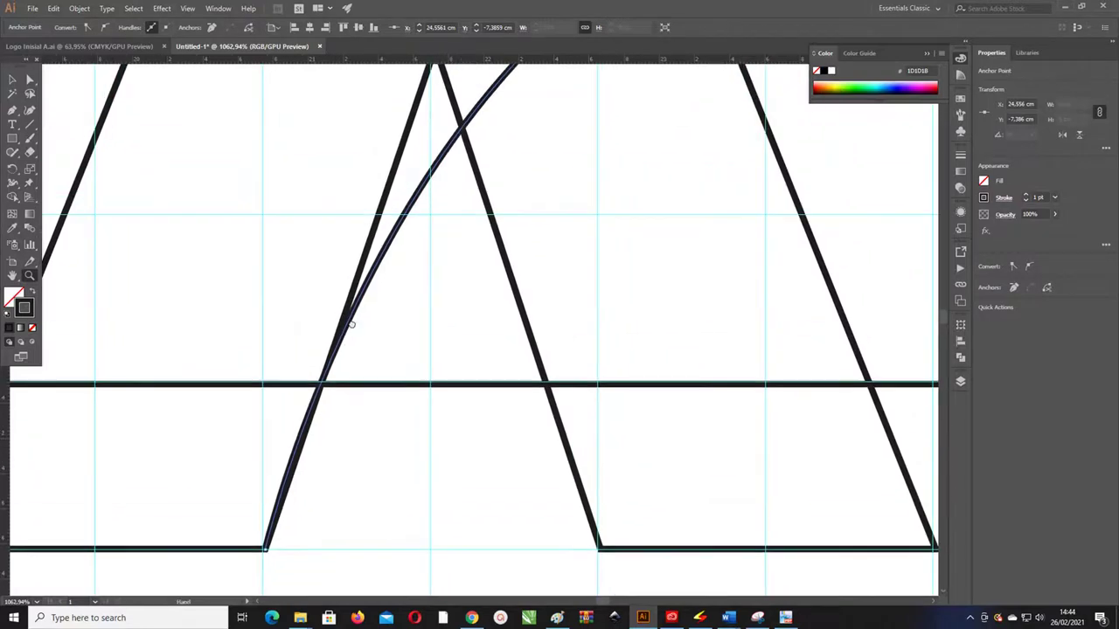
pyautogui.keyDown('alt'); pyautogui.click(381, 503); pyautogui.keyUp('alt')
pyautogui.moveTo(347, 405); pyautogui.dragTo(309, 347)
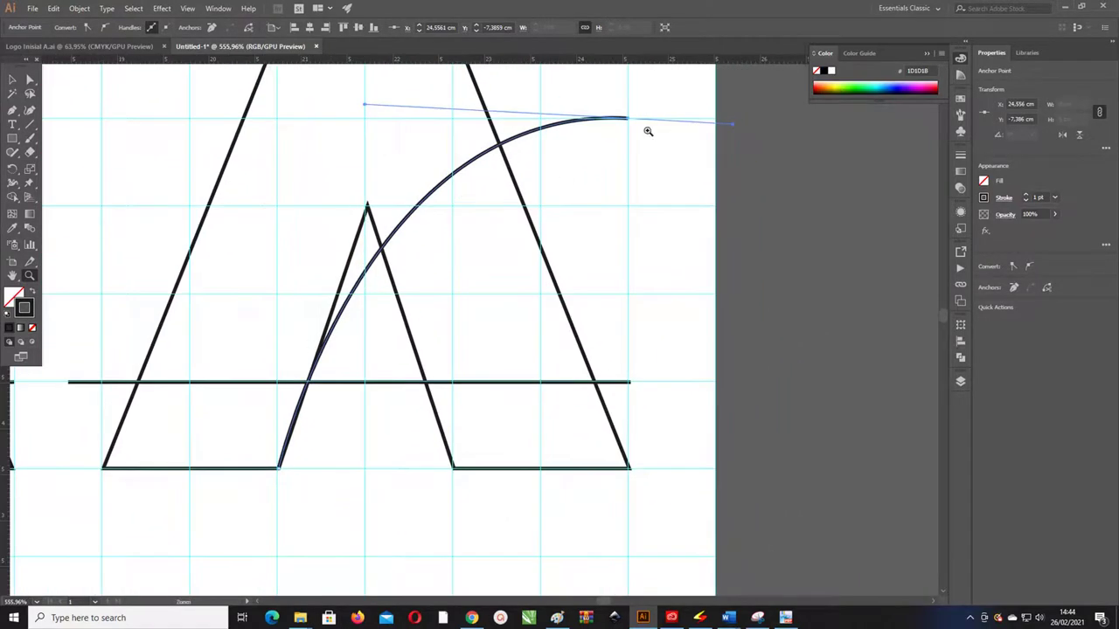
pyautogui.press('a')
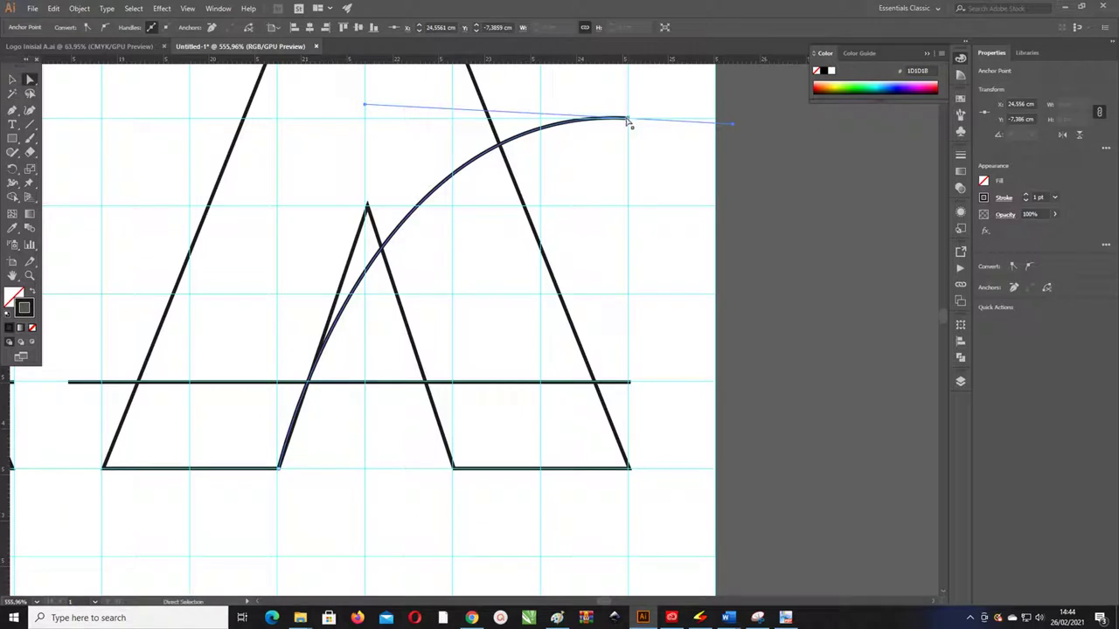
pyautogui.moveTo(366, 106); pyautogui.dragTo(358, 117)
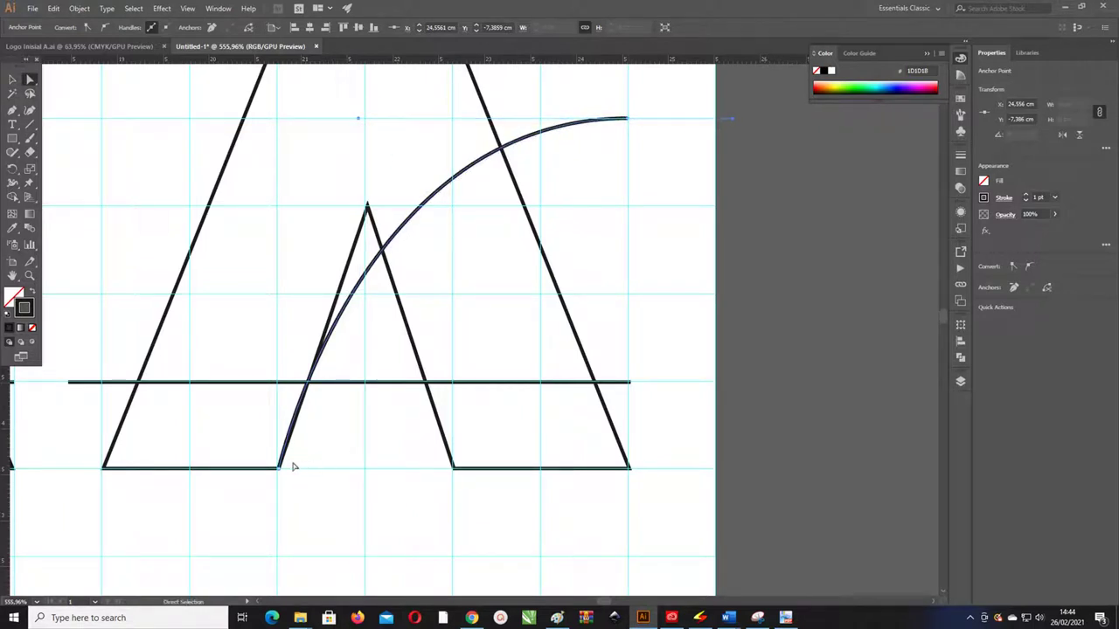
# Select the third A with its crossbar and arc and drag a copy below the row.
pyautogui.press('v')
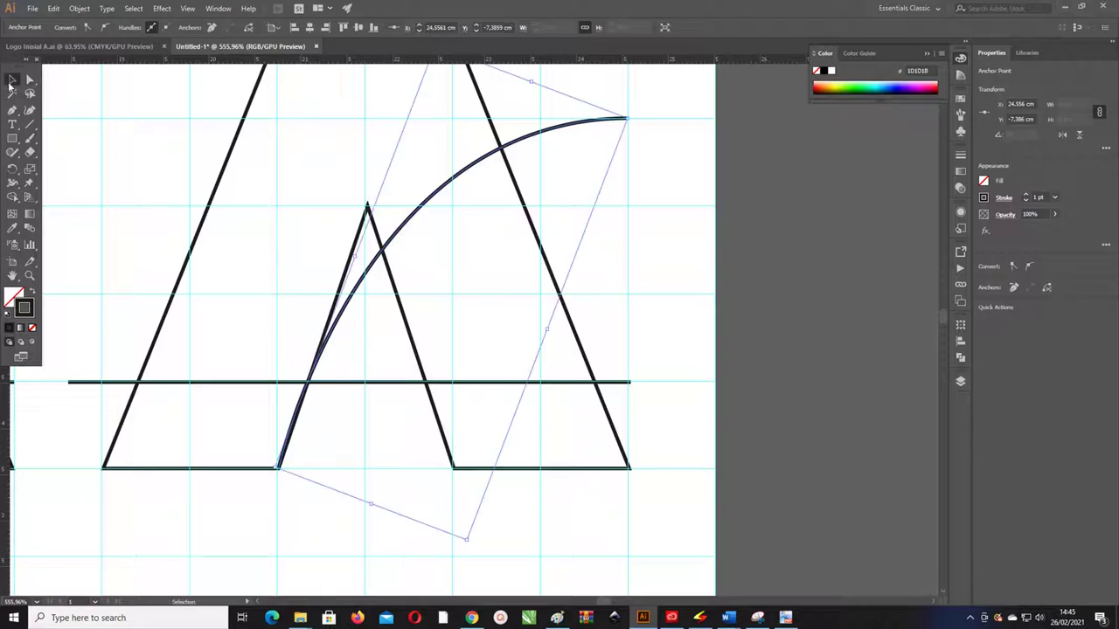
pyautogui.click(643, 197)
pyautogui.hotkey('ctrl', '-')
pyautogui.hotkey('ctrl', '-')
pyautogui.hotkey('ctrl', '-')
pyautogui.hotkey('ctrl', '-')
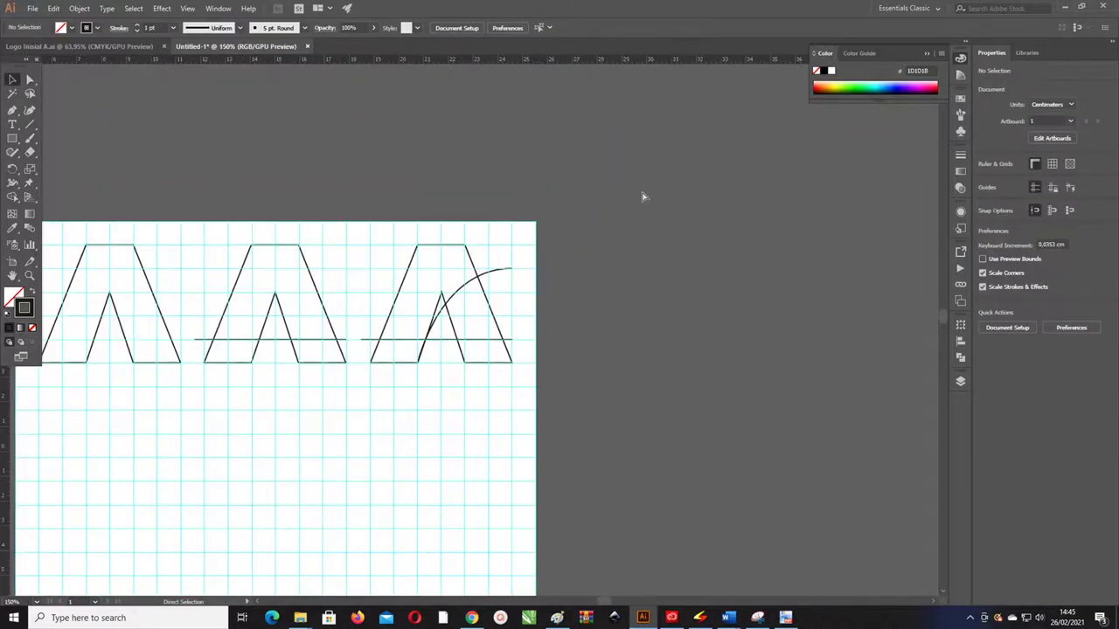
pyautogui.hotkey('ctrl', '-')
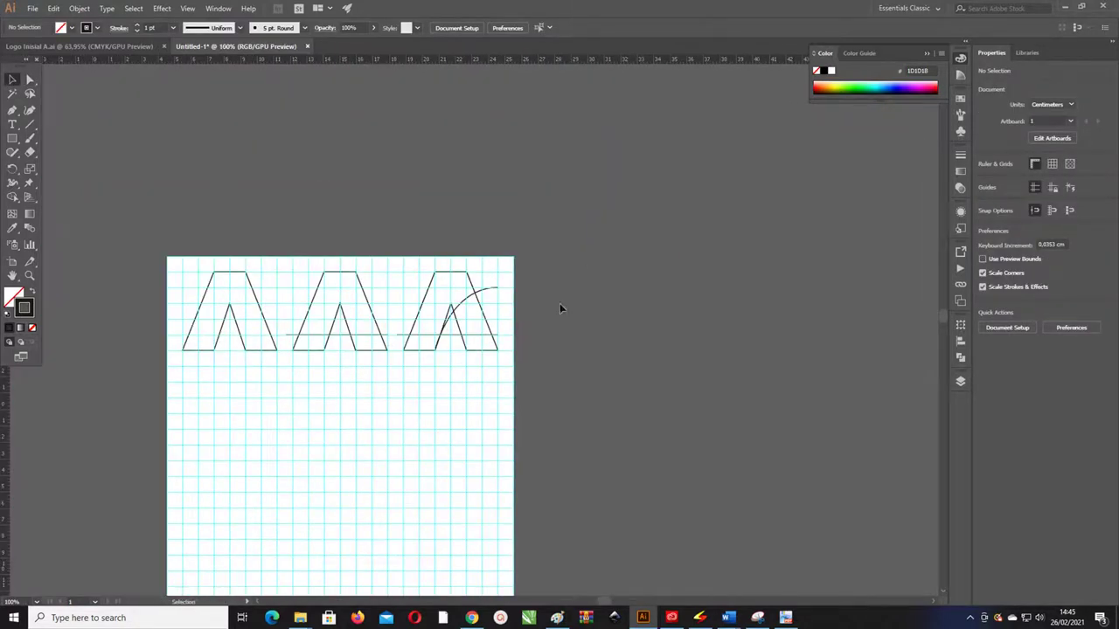
pyautogui.moveTo(560, 308); pyautogui.dragTo(643, 263)
pyautogui.moveTo(653, 338)
pyautogui.mouseDown()
pyautogui.moveTo(494, 224)
pyautogui.moveTo(297, 326)
pyautogui.mouseUp()
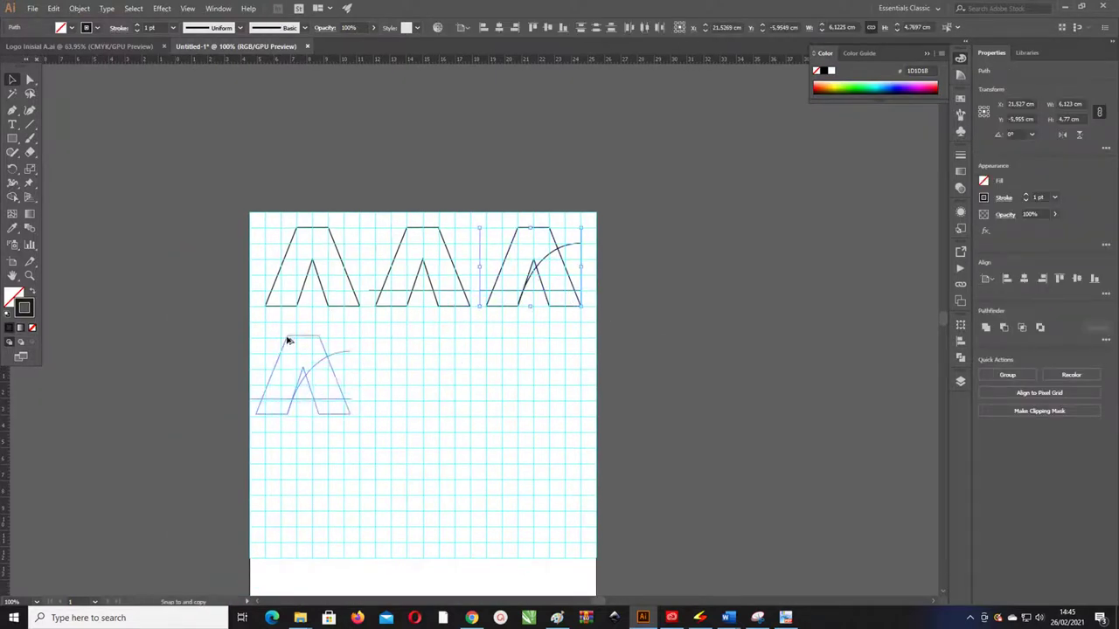
# Zoom in on the lower copy and select its A outline.
pyautogui.moveTo(237, 322); pyautogui.dragTo(399, 387)
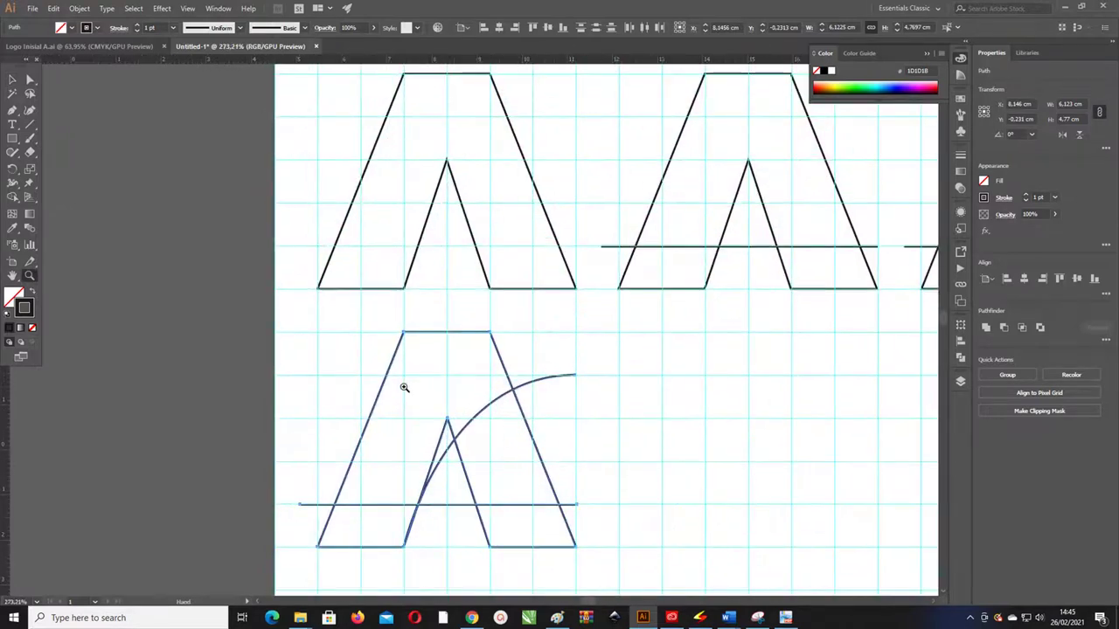
pyautogui.click(12, 79)
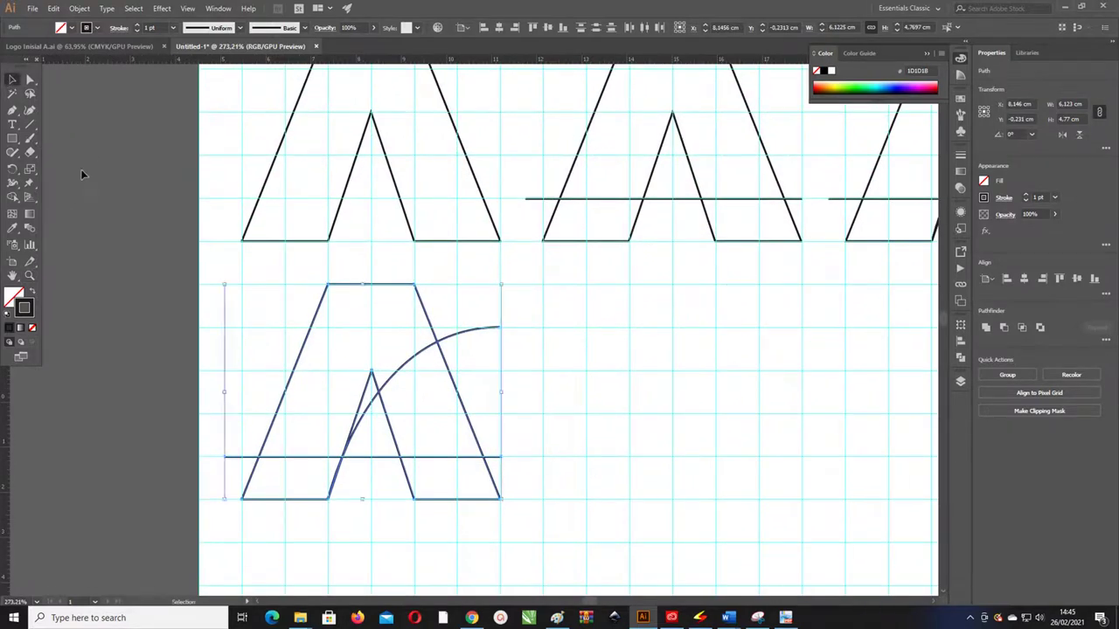
pyautogui.click(307, 312)
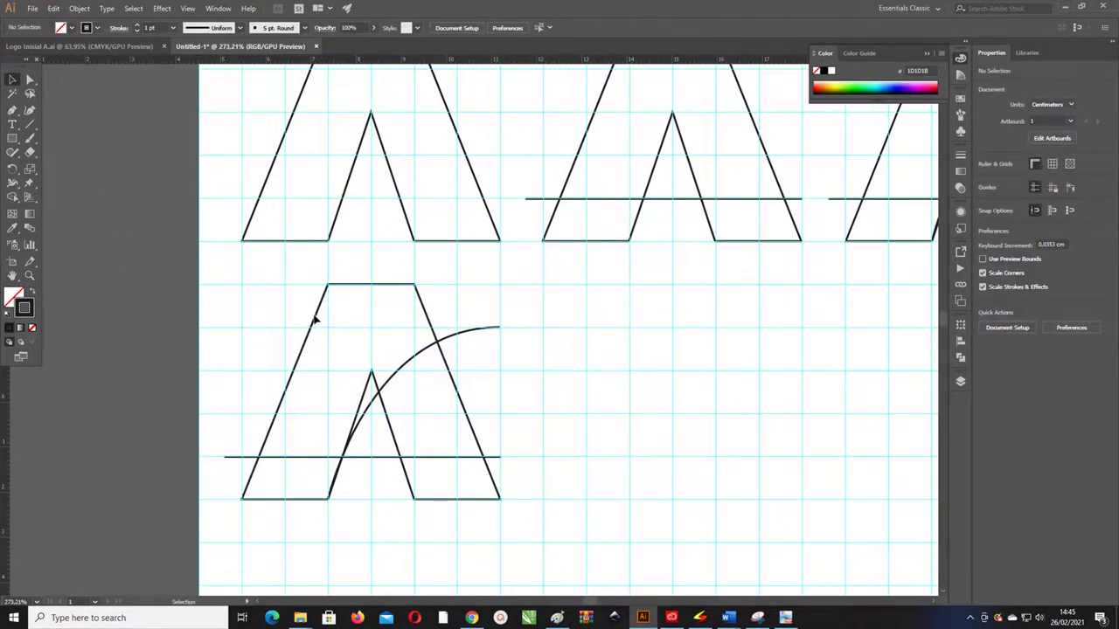
pyautogui.click(316, 320)
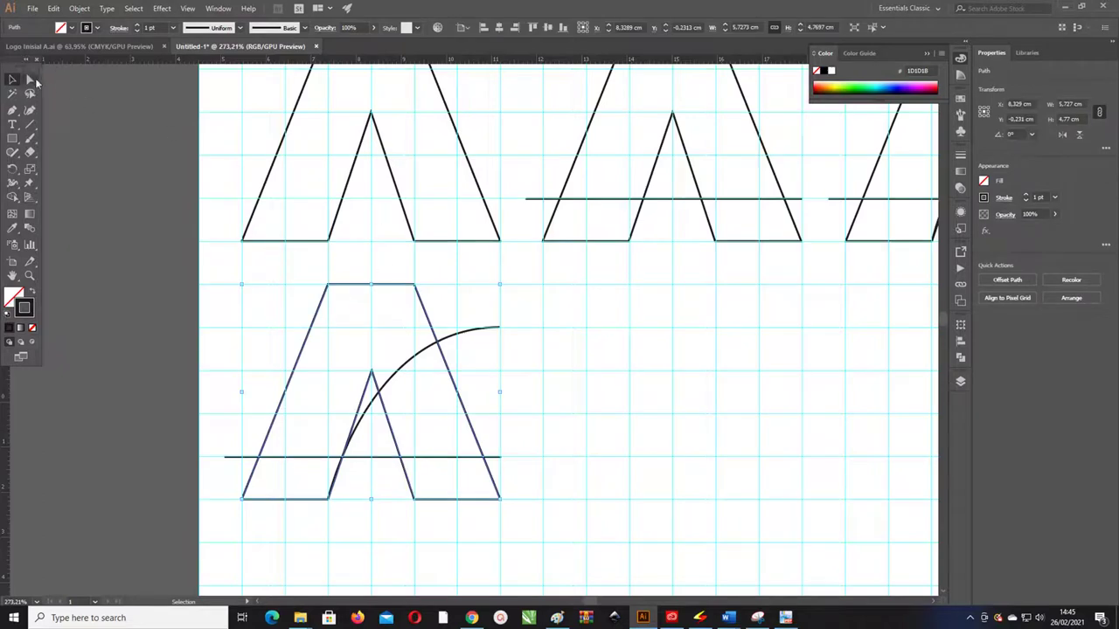
# Try rounding the lower A's corners with the live-corner widget, then undo back to sharp corners.
pyautogui.click(30, 80)
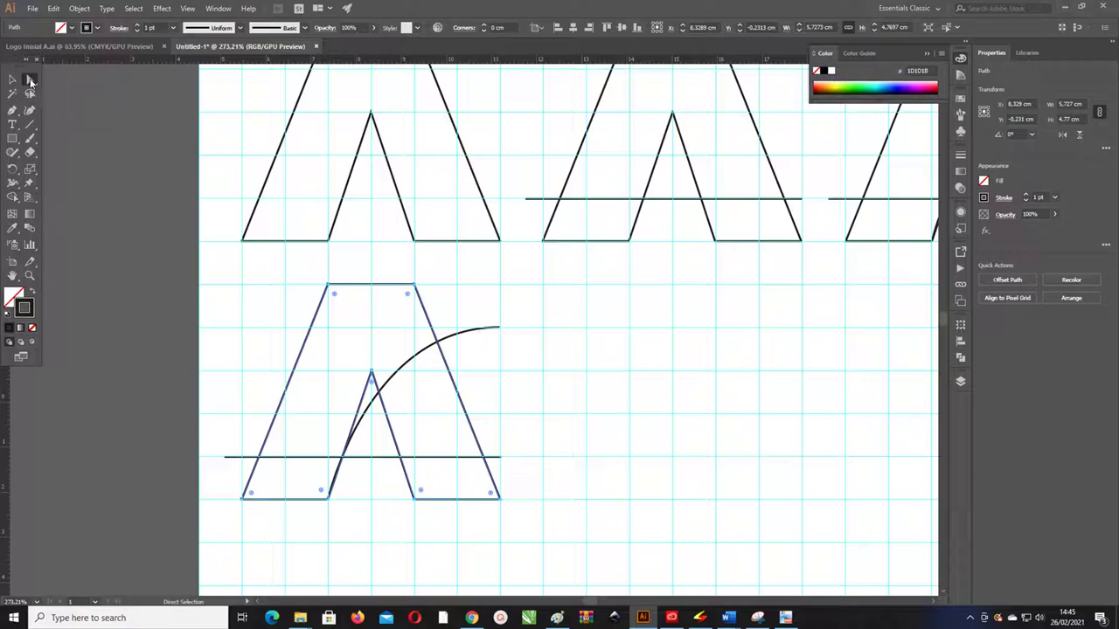
pyautogui.moveTo(335, 297); pyautogui.dragTo(455, 434)
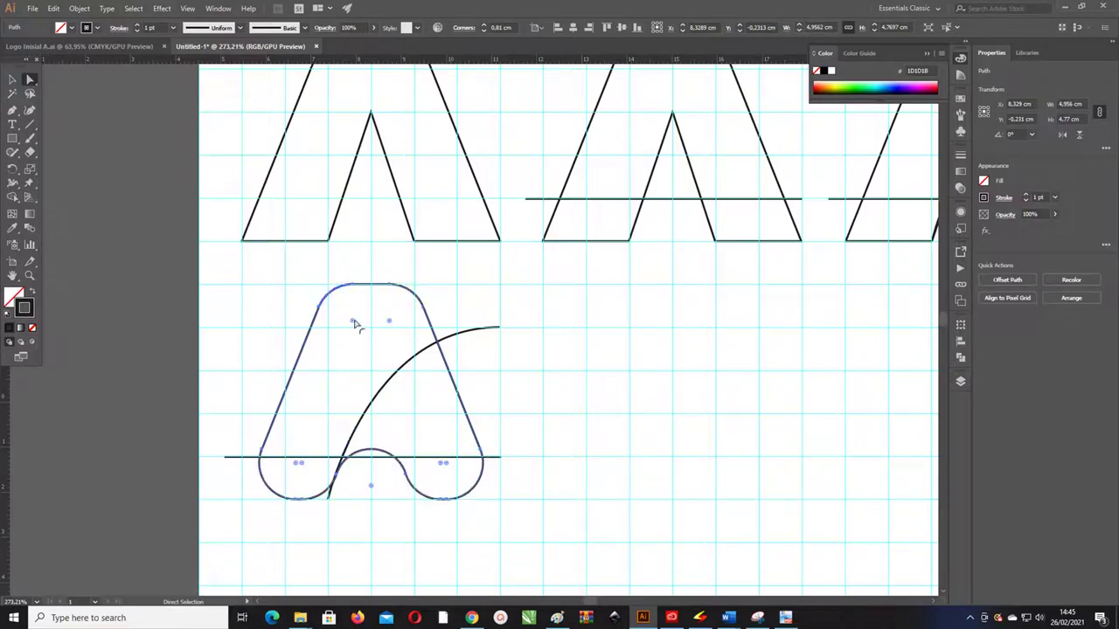
pyautogui.moveTo(355, 324)
pyautogui.mouseDown()
pyautogui.moveTo(325, 288)
pyautogui.moveTo(437, 420)
pyautogui.mouseUp()
pyautogui.hotkey('ctrl', 'z')
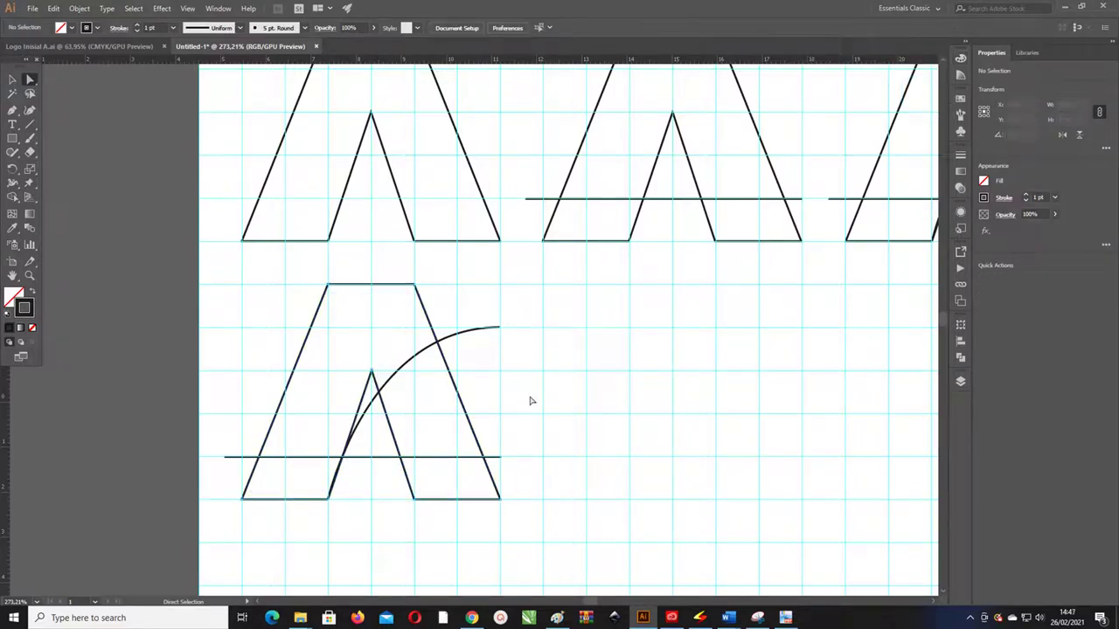
# Select the lower A's crossbar together with its outline for grouping.
pyautogui.click(229, 457)
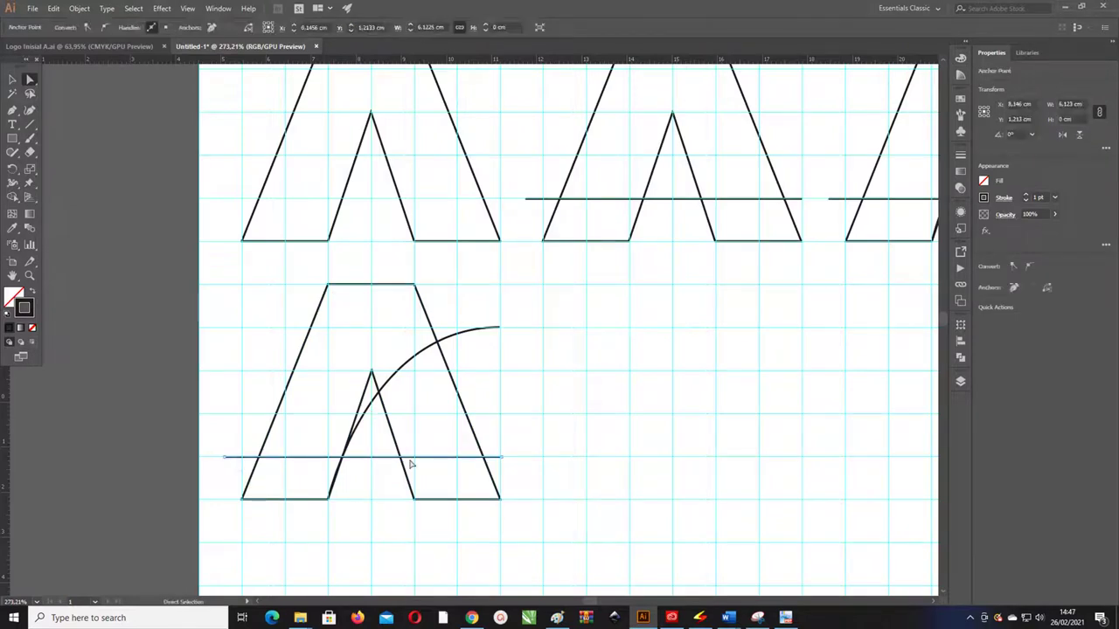
pyautogui.click(317, 321)
pyautogui.rightClick(317, 320)
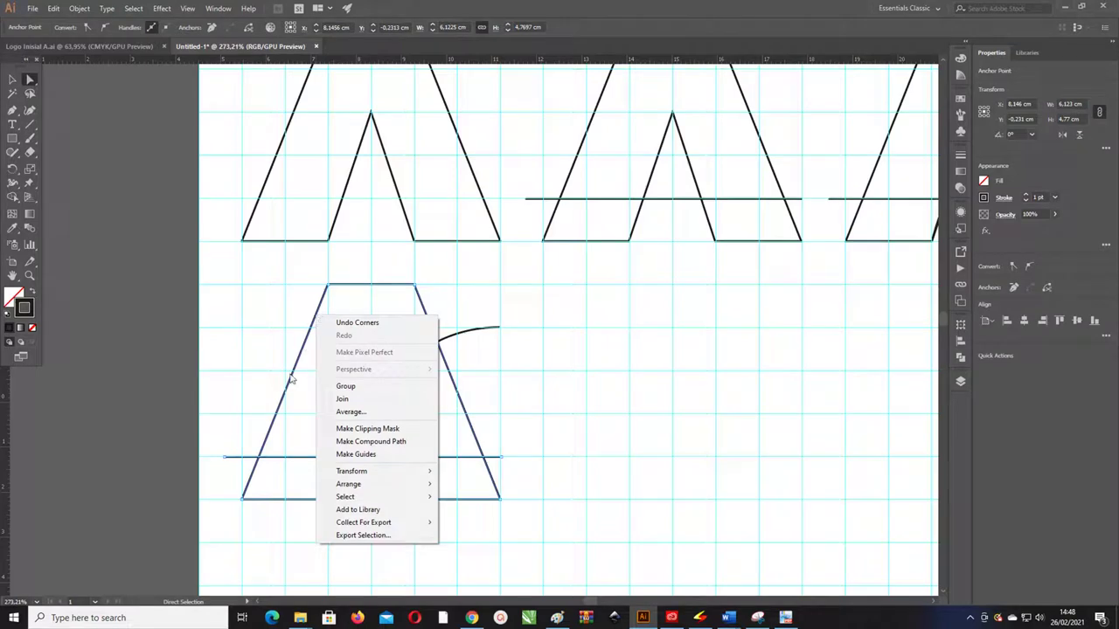
# Group the A outline with its crossbar and isolate that group for editing.
pyautogui.click(355, 387)
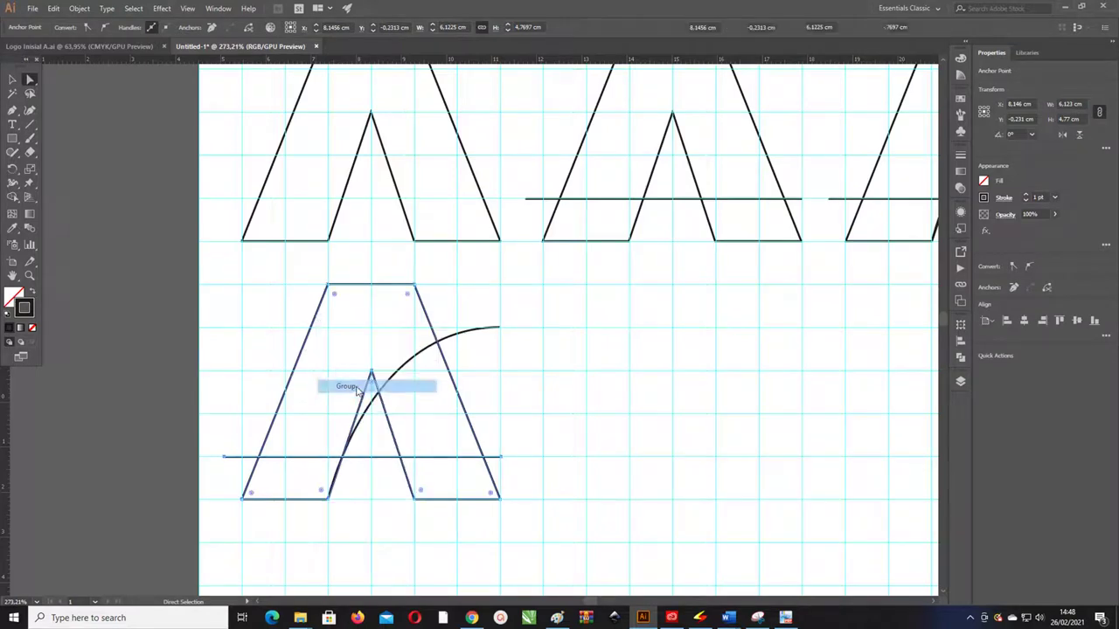
pyautogui.rightClick(305, 347)
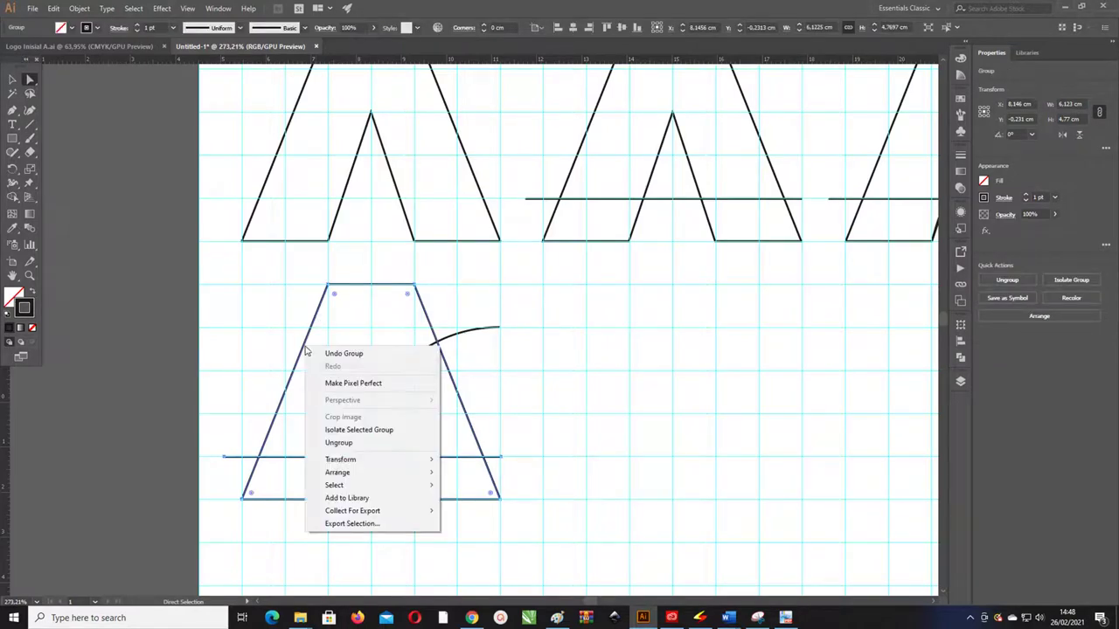
pyautogui.click(357, 430)
# Zoom in on the isolated A and select its outline, crossbar and all parts together.
pyautogui.press('z')
pyautogui.scroll(2, 355, 406)
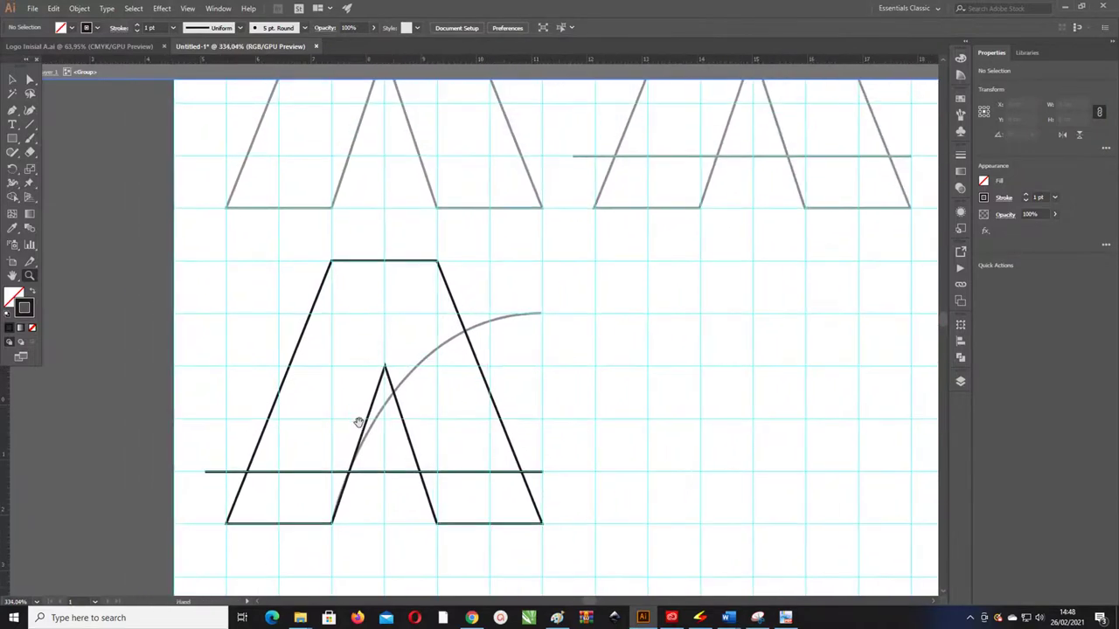
pyautogui.moveTo(359, 422); pyautogui.dragTo(320, 399)
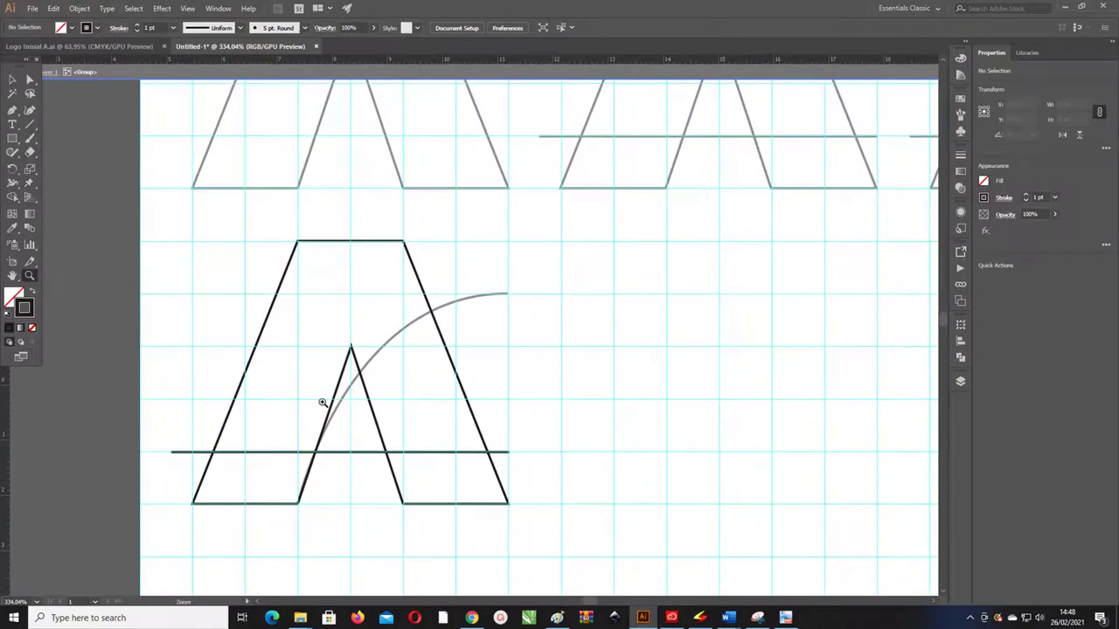
pyautogui.click(478, 429)
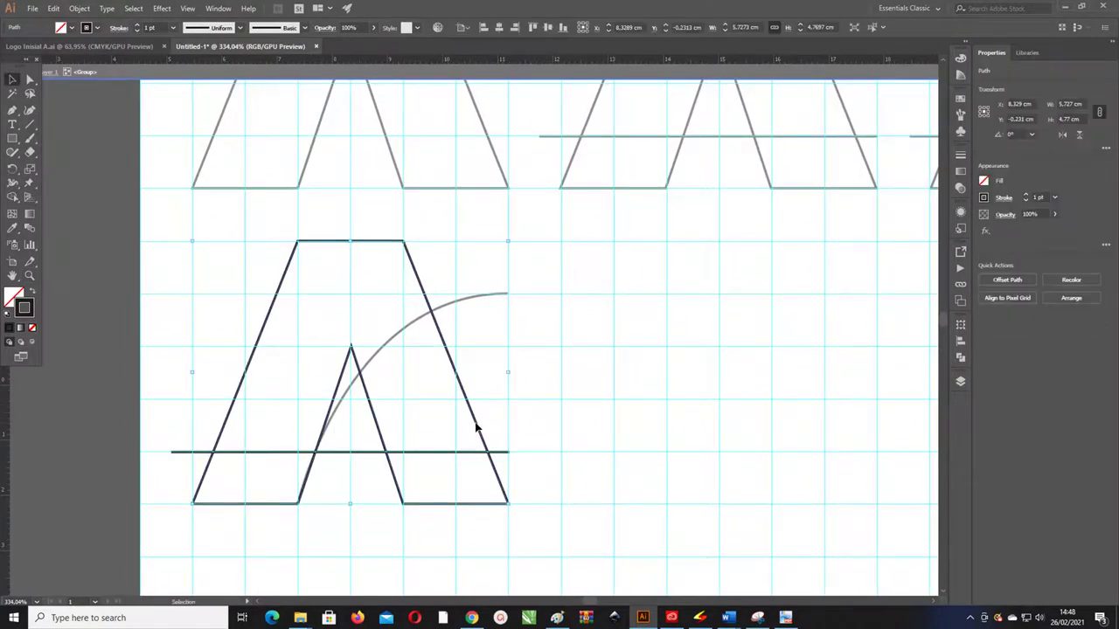
pyautogui.click(200, 452)
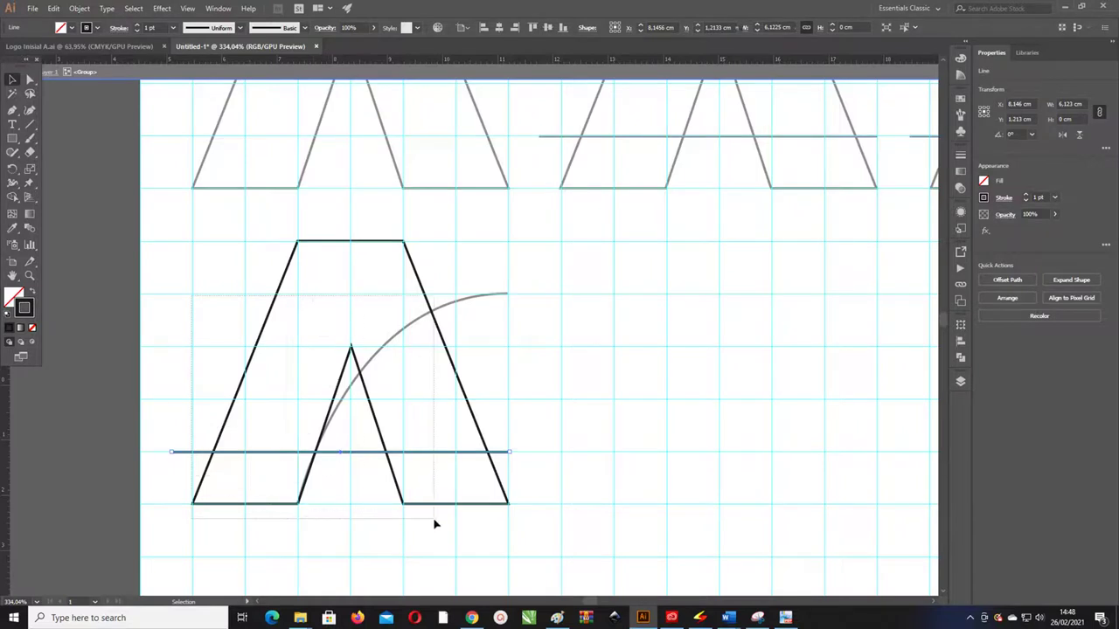
pyautogui.hotkey('ctrl', 'a')
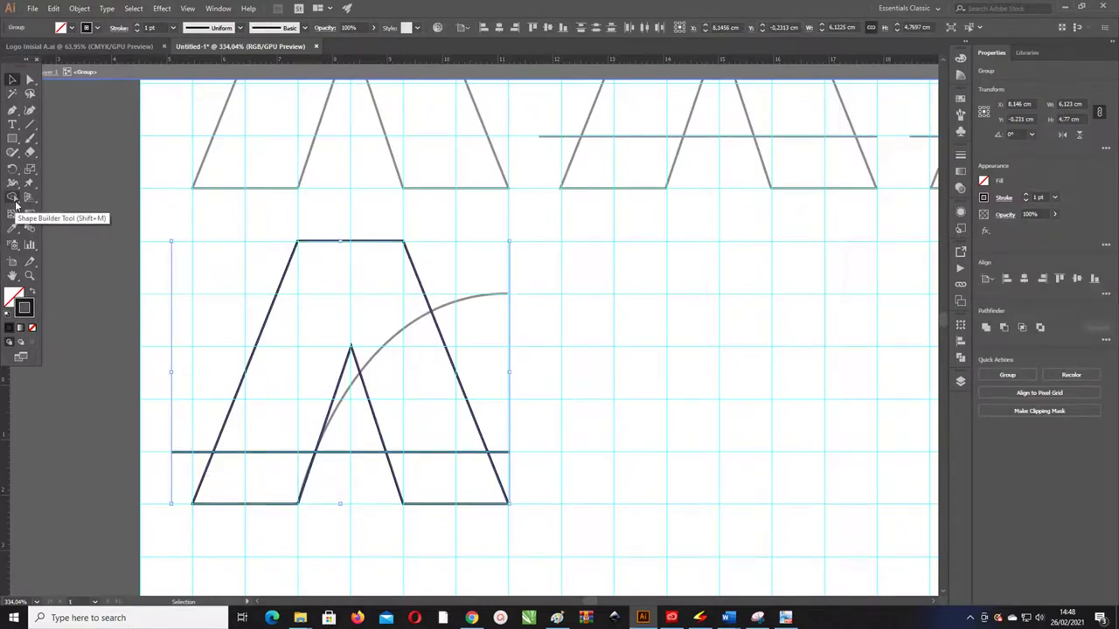
# Fill the A's inner triangle solid black using the Shape Builder.
pyautogui.click(14, 199)
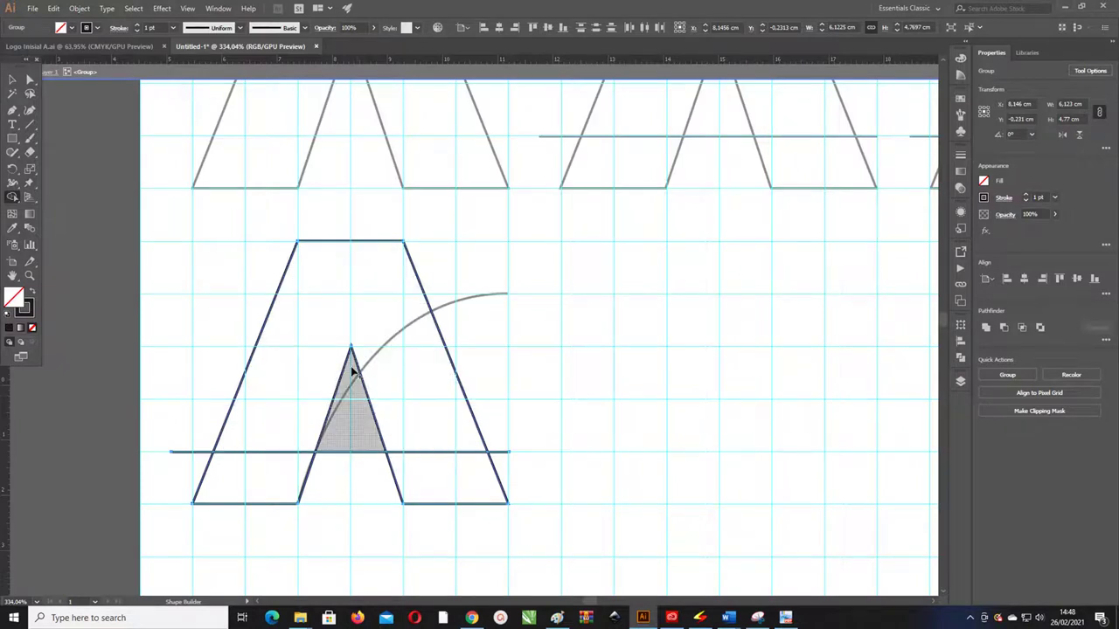
pyautogui.click(32, 294)
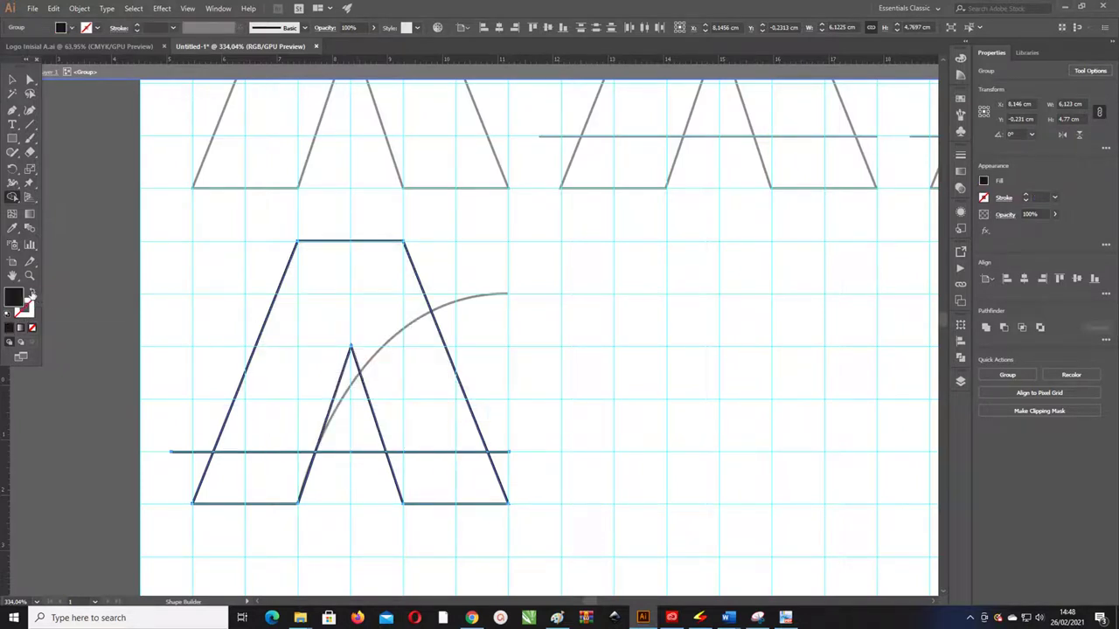
pyautogui.click(344, 423)
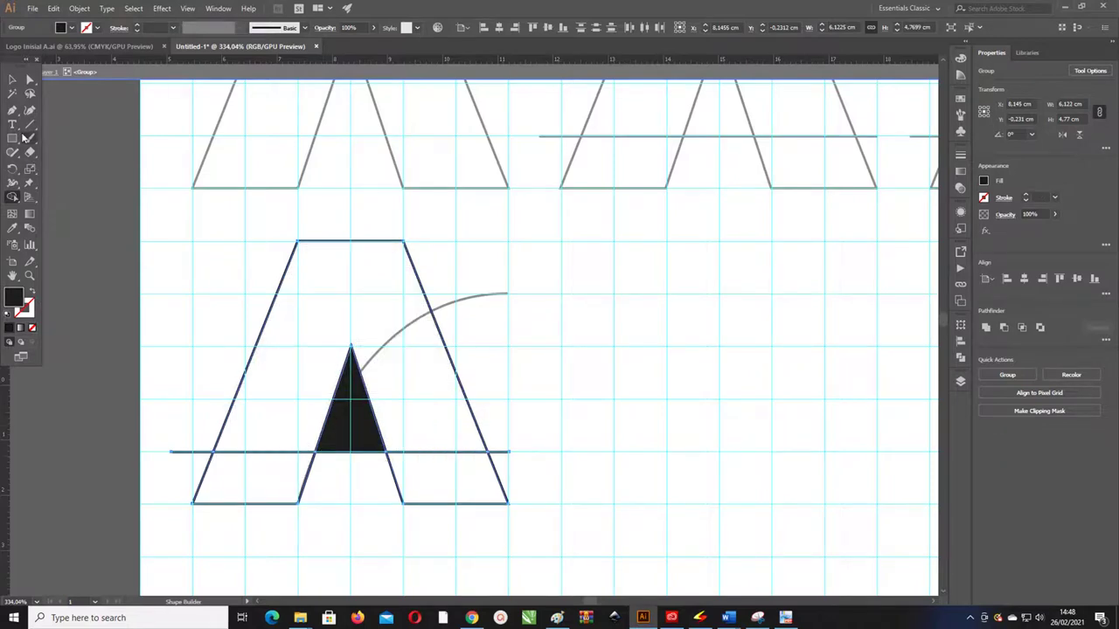
# Delete the left section of the horizontal crossbar.
pyautogui.click(14, 82)
pyautogui.click(91, 271)
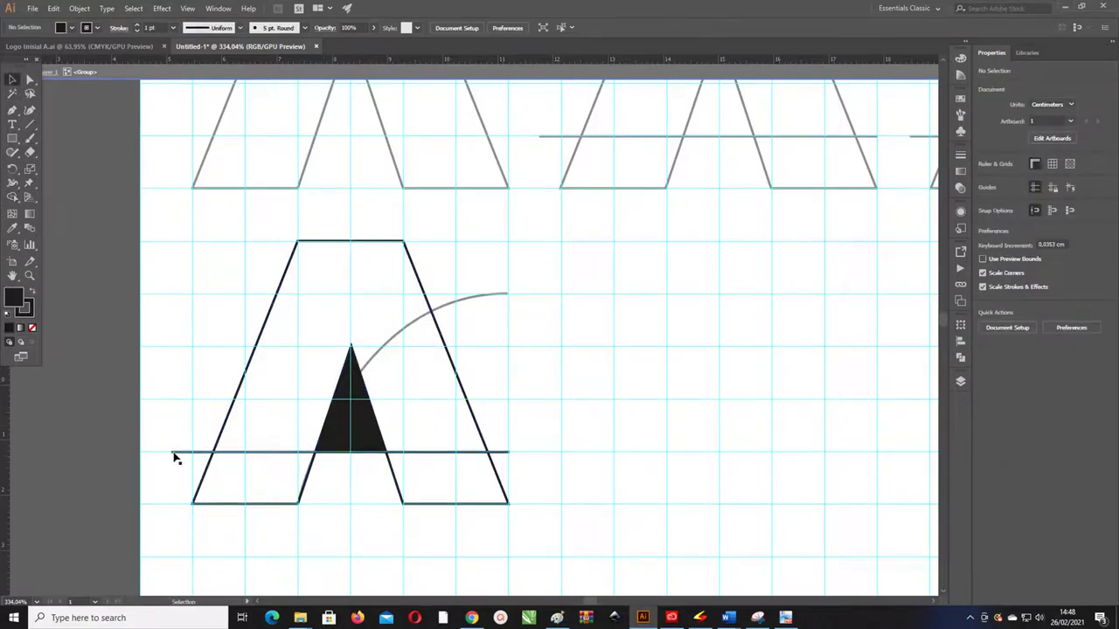
pyautogui.click(175, 454)
pyautogui.press('Delete')
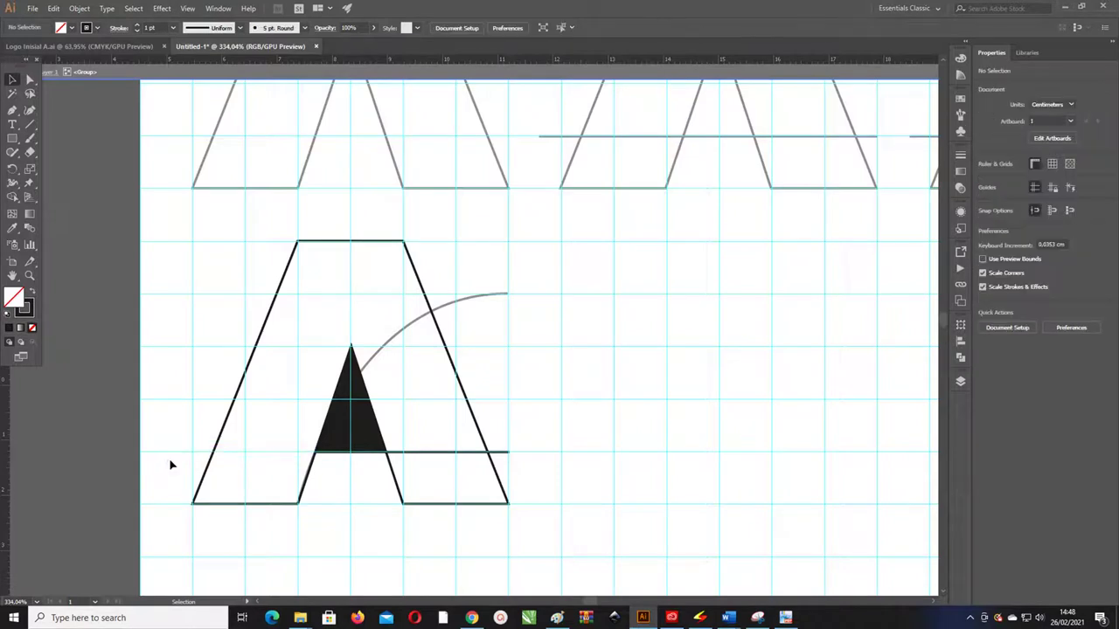
# Delete the crossbar's right section and round the A outline's corners.
pyautogui.click(401, 453)
pyautogui.press('Delete')
pyautogui.click(273, 312)
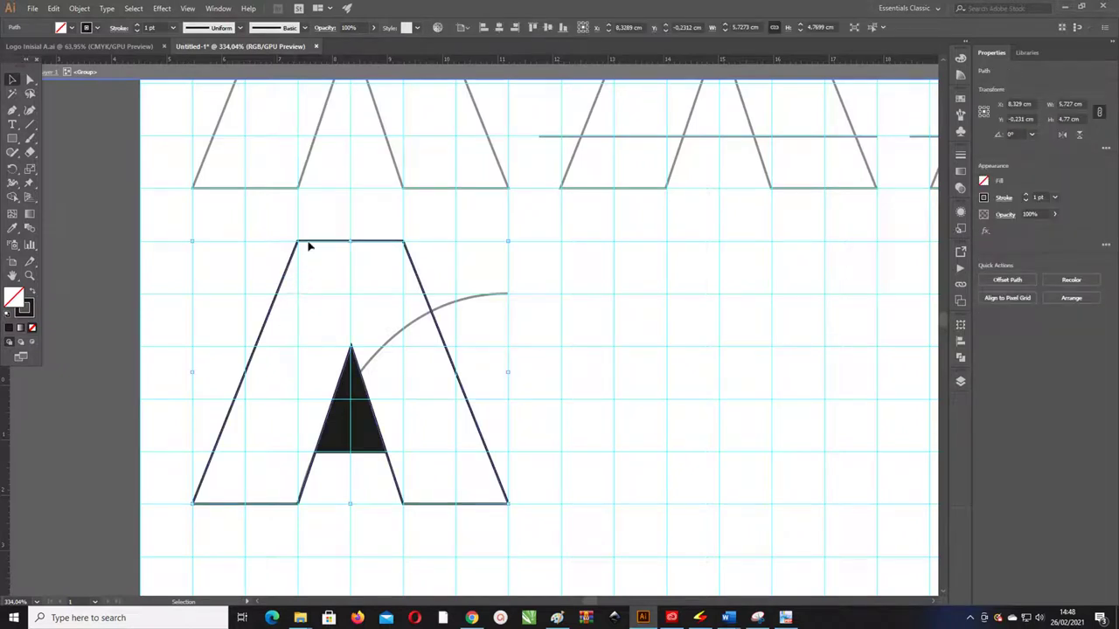
pyautogui.click(30, 80)
pyautogui.moveTo(306, 254); pyautogui.dragTo(312, 291)
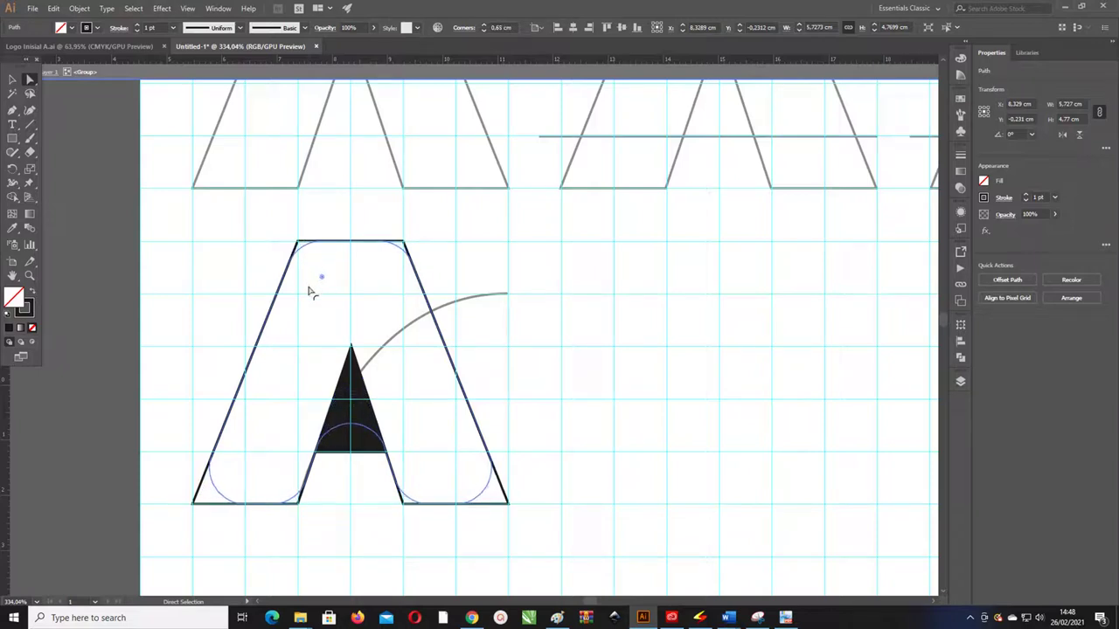
pyautogui.moveTo(312, 291); pyautogui.dragTo(310, 290)
# Round the inner triangle's corners, then try and undo unrounding the A outline.
pyautogui.click(346, 385)
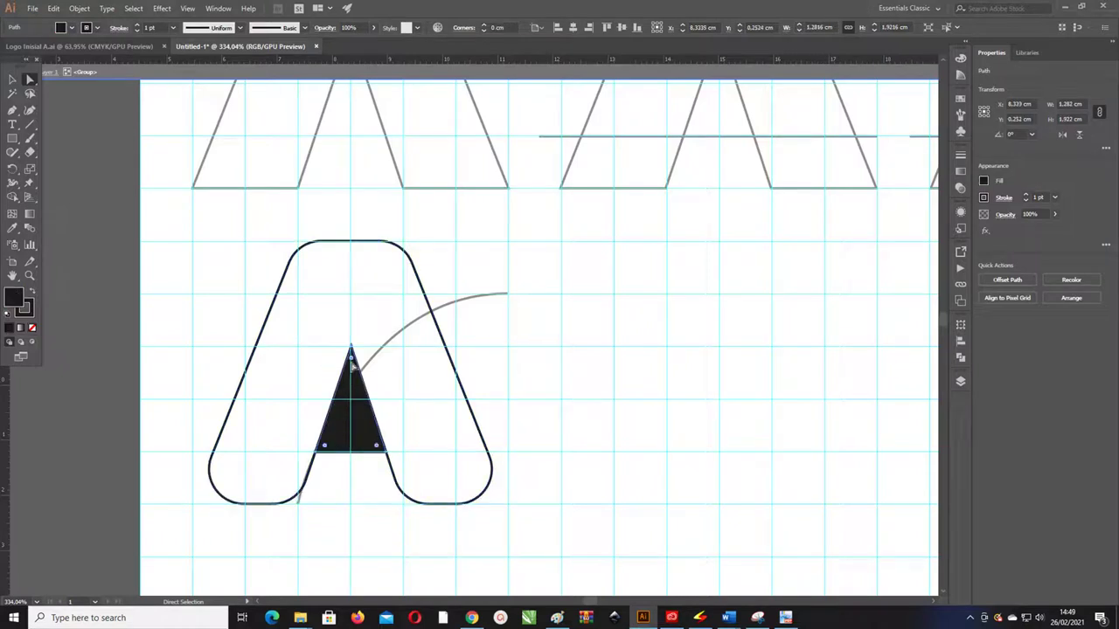
pyautogui.moveTo(353, 367); pyautogui.dragTo(352, 399)
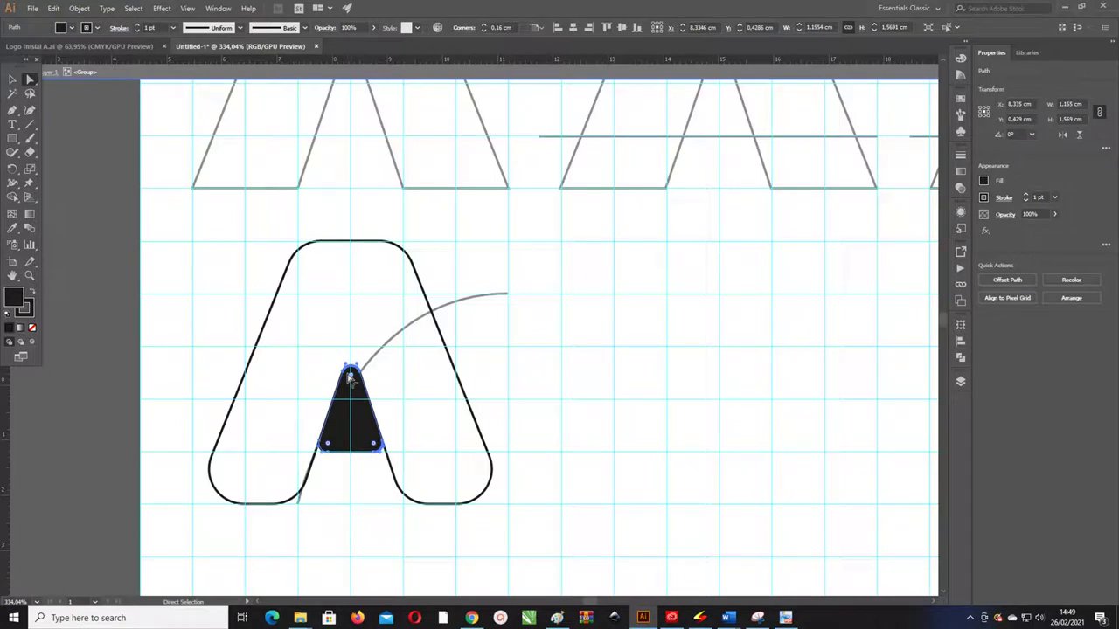
pyautogui.press('v')
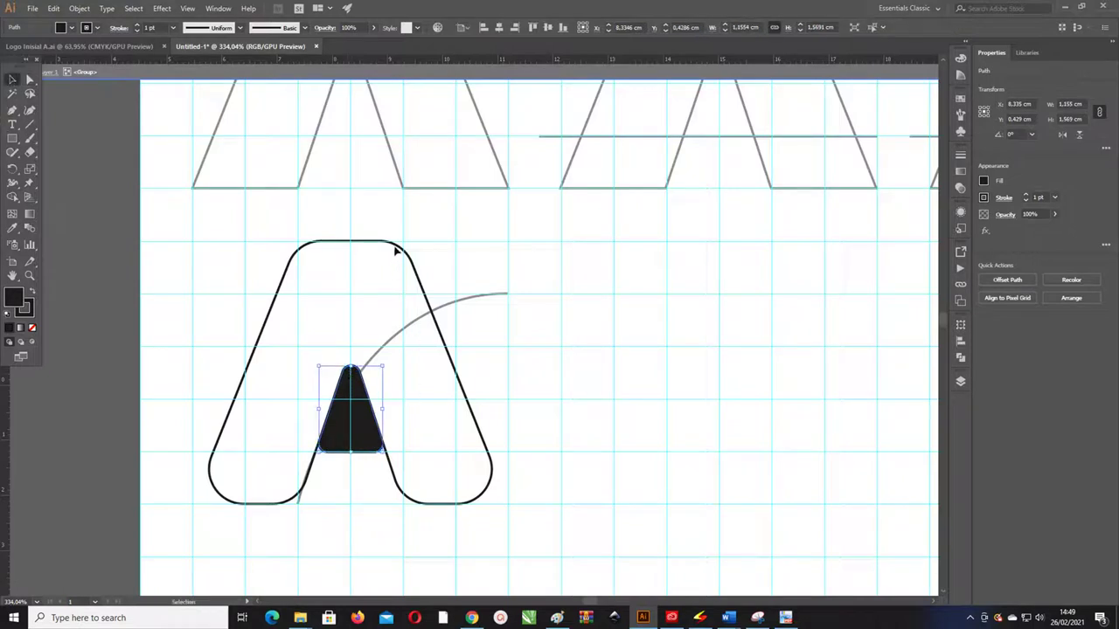
pyautogui.click(395, 249)
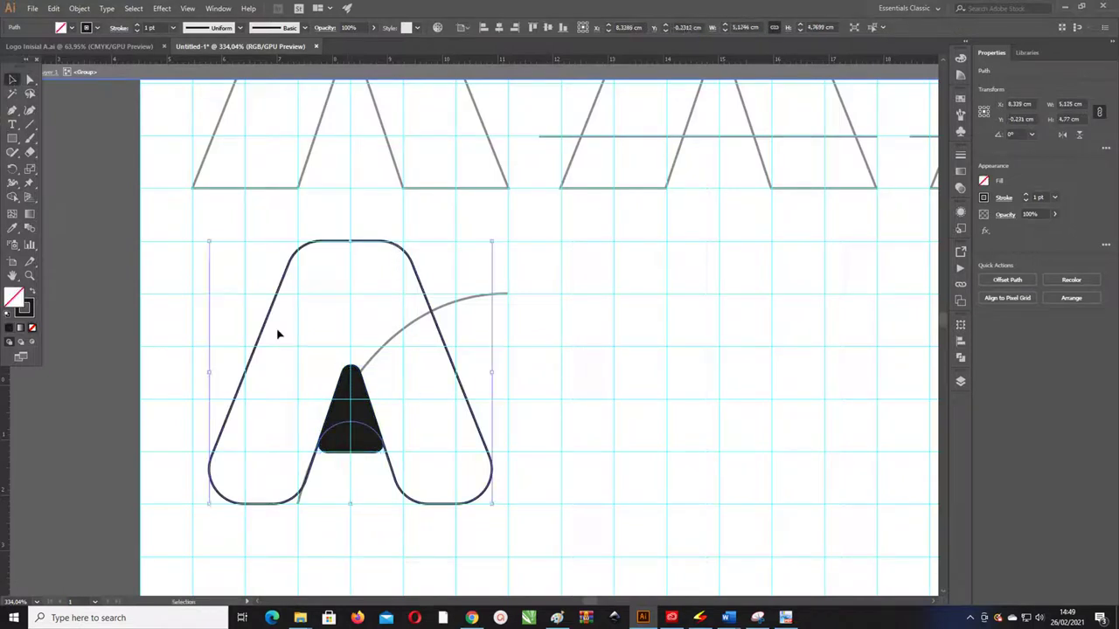
pyautogui.click(30, 79)
pyautogui.moveTo(324, 280); pyautogui.dragTo(311, 282)
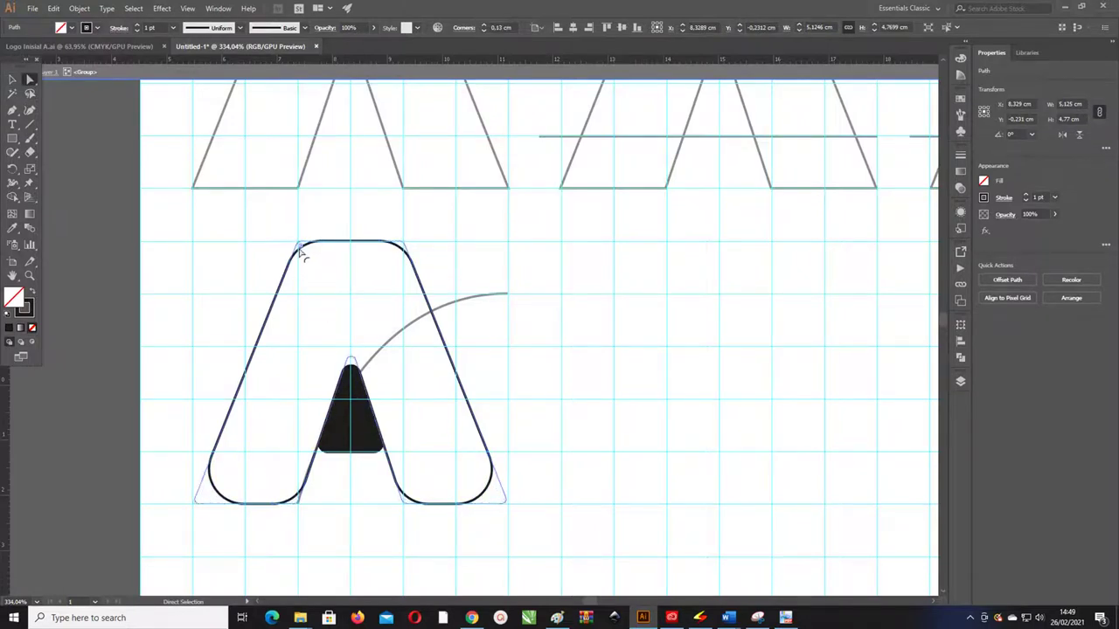
pyautogui.hotkey('ctrl', 'z')
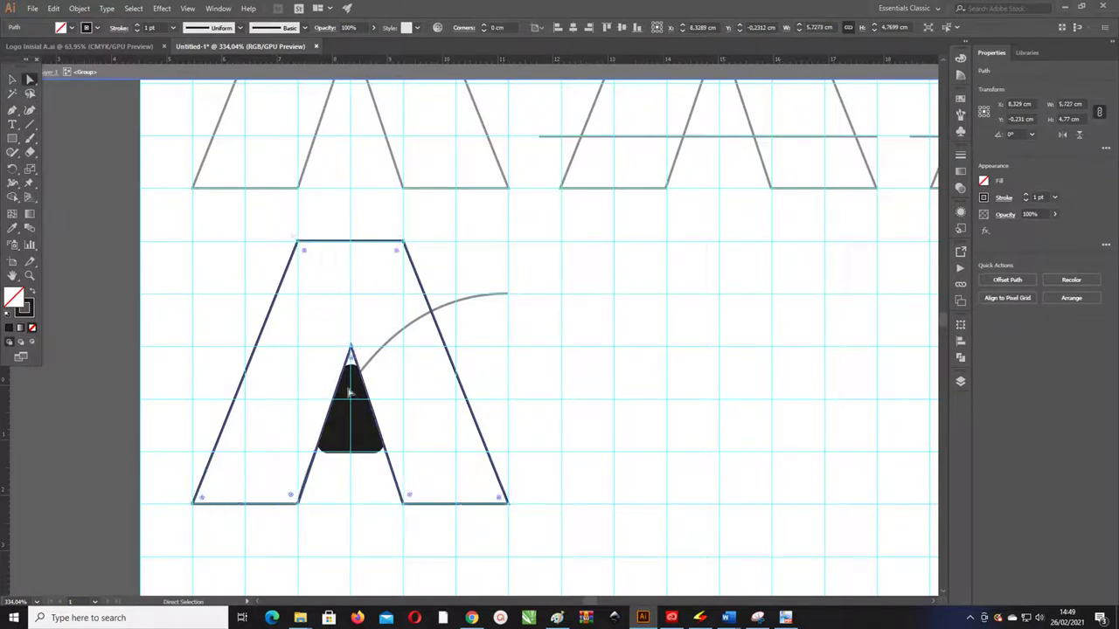
# Shrink the black triangle around its centre to 0.786 × 1.067 cm.
pyautogui.click(13, 81)
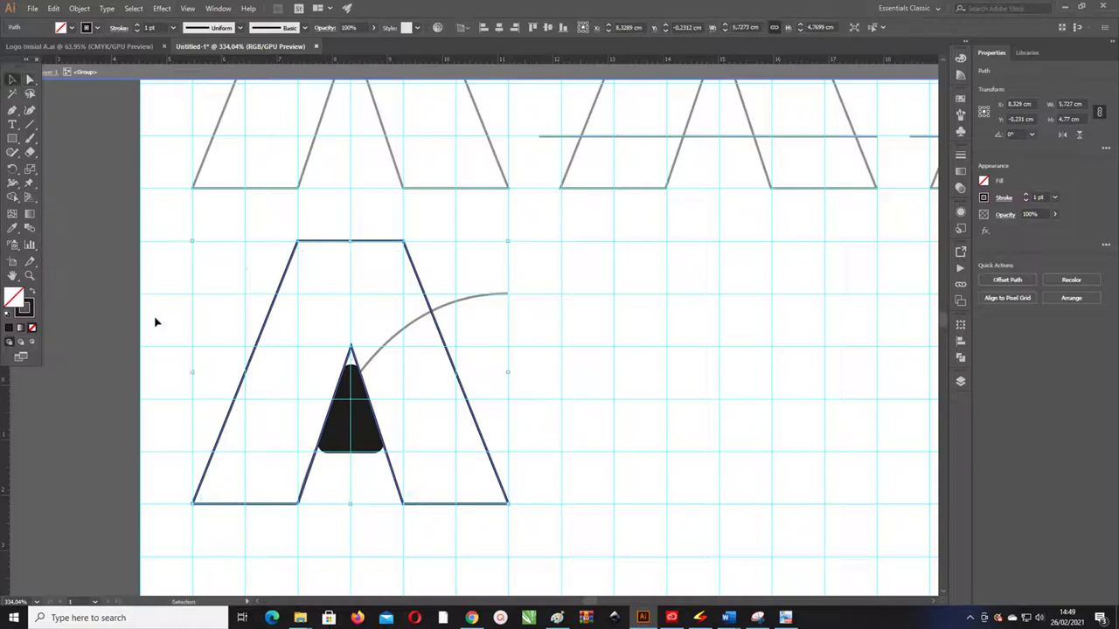
pyautogui.click(339, 449)
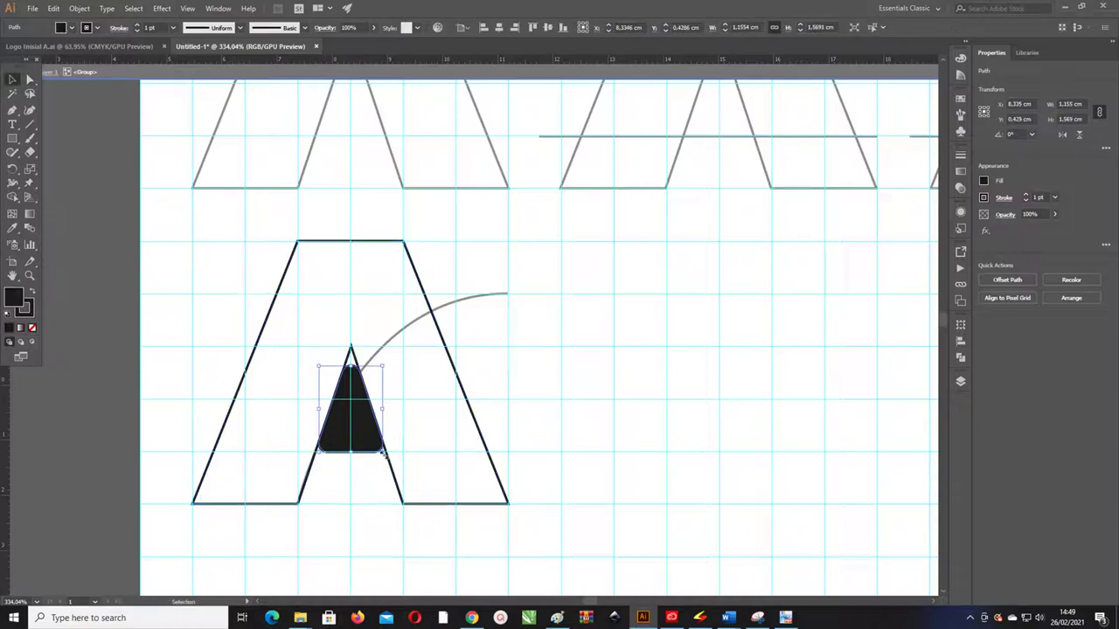
pyautogui.moveTo(382, 454); pyautogui.dragTo(358, 394)
# Zoom in and round all corners of the A outline with the live-corner widget.
pyautogui.hotkey('ctrl', 'space')
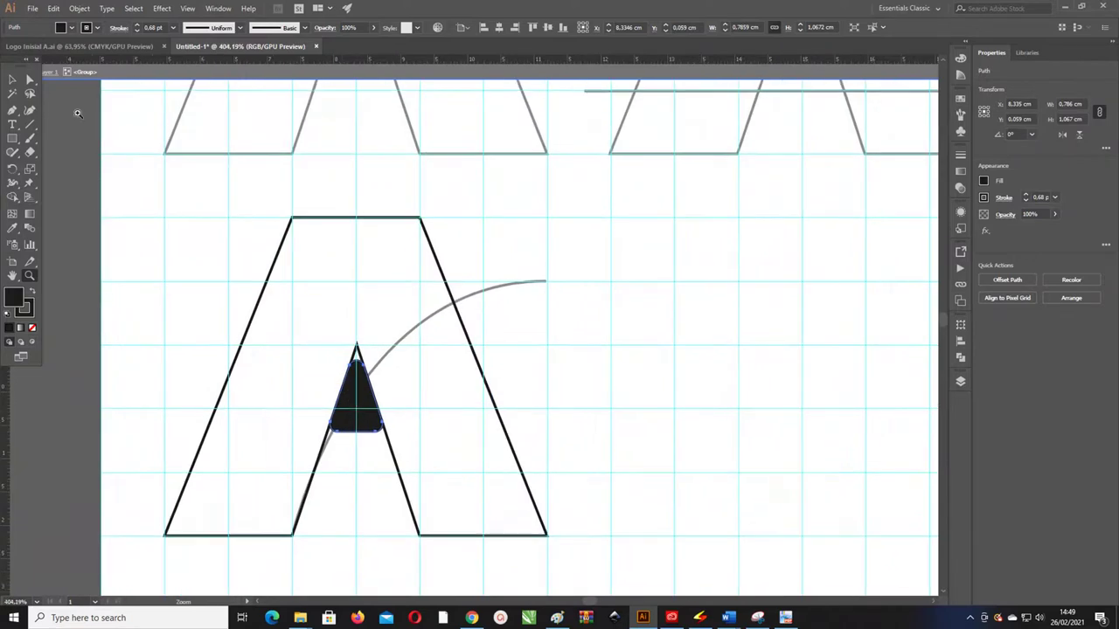
pyautogui.click(278, 258)
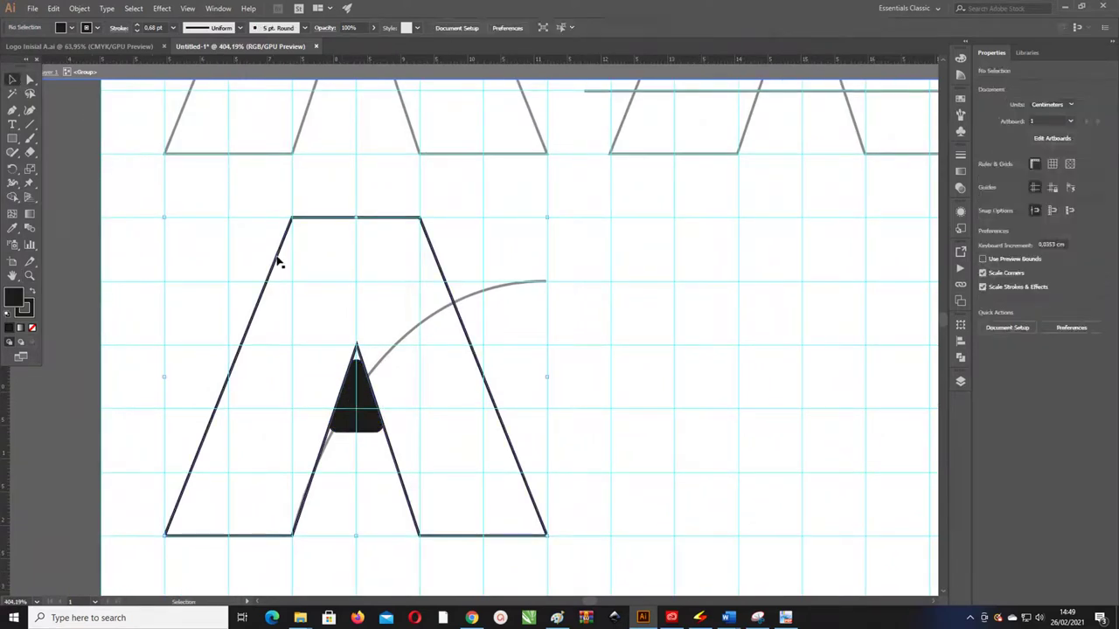
pyautogui.click(28, 79)
pyautogui.click(390, 268)
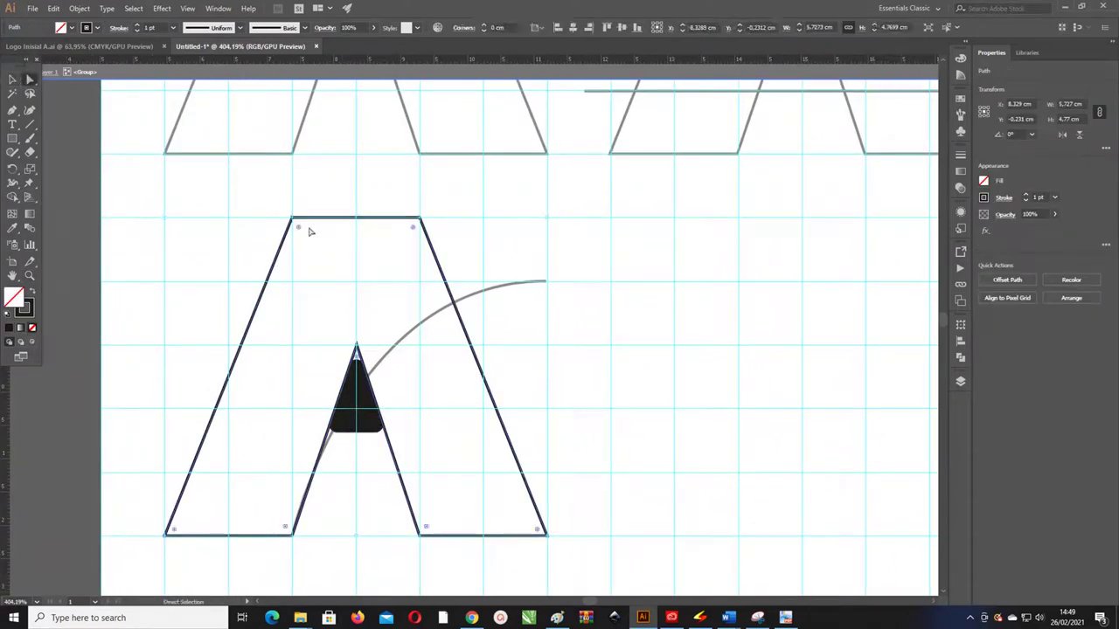
pyautogui.moveTo(300, 229); pyautogui.dragTo(320, 268)
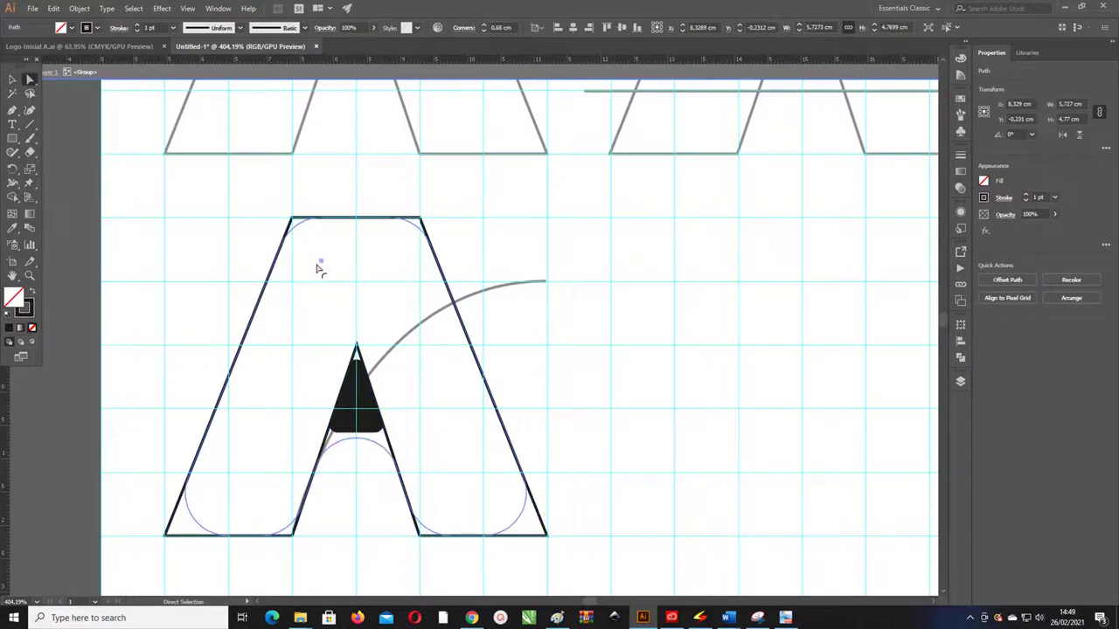
# Select the A outline and triangle, then return the outline's corners to sharp.
pyautogui.click(355, 397)
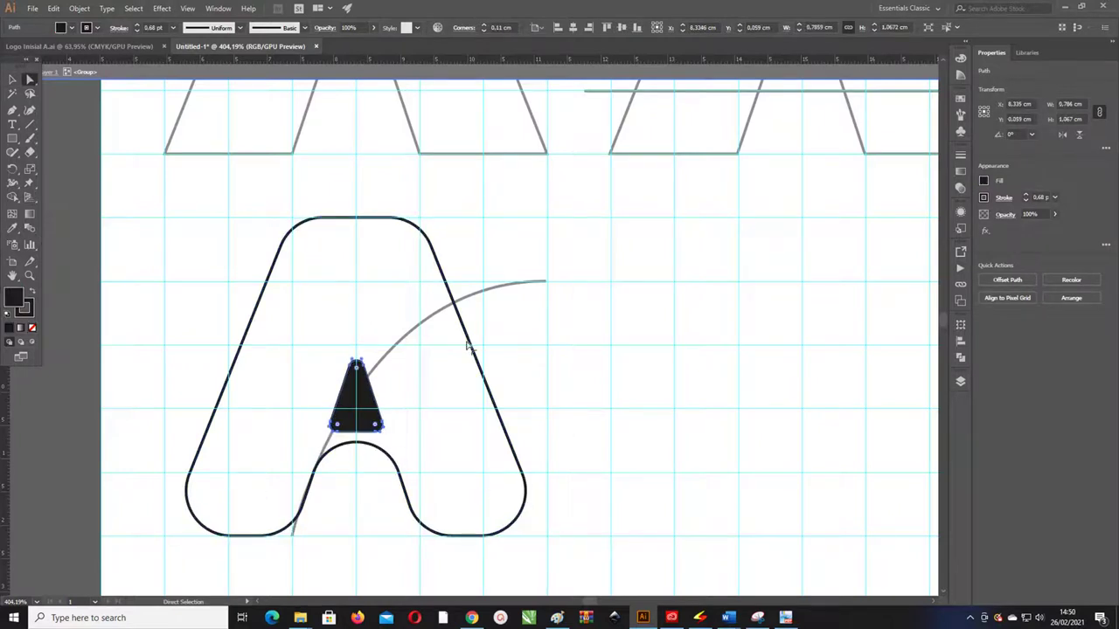
pyautogui.click(440, 255)
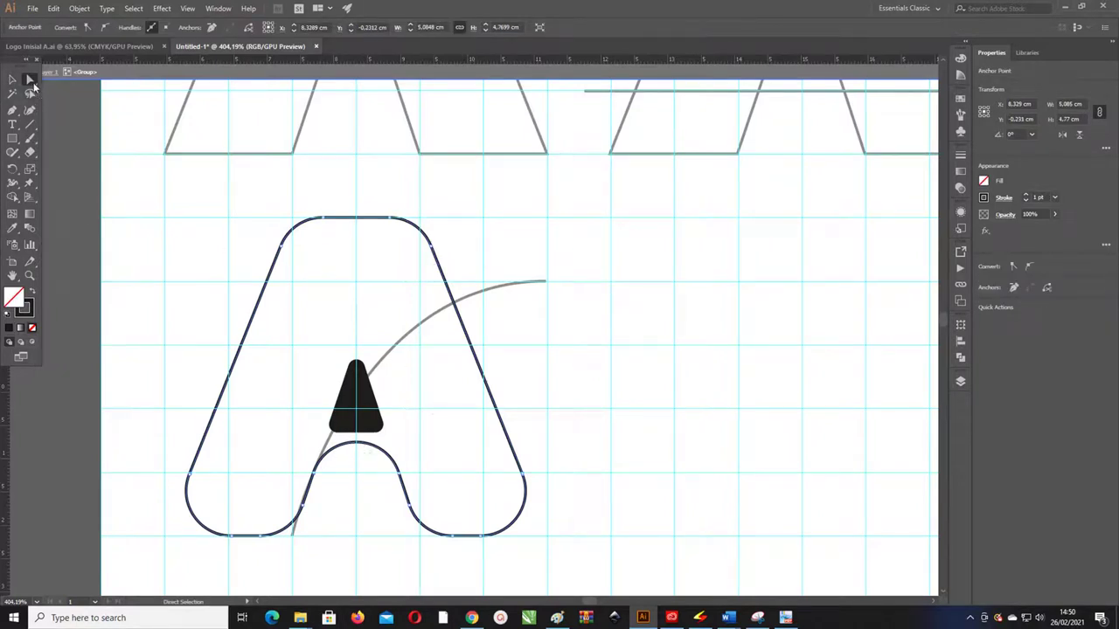
pyautogui.hotkey('ctrl', 'a')
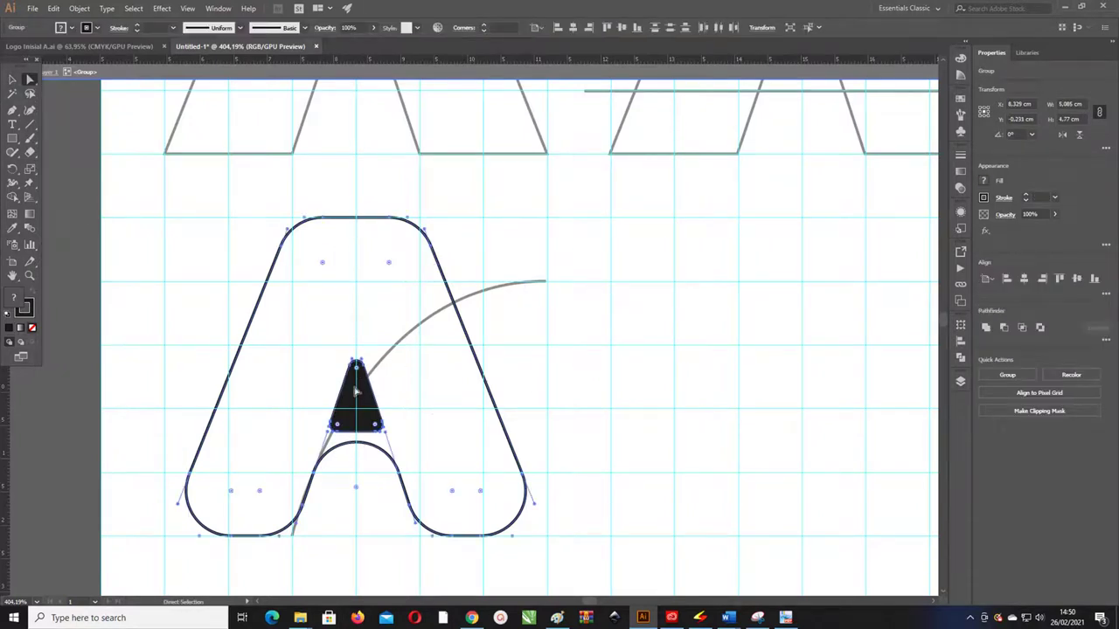
pyautogui.click(11, 80)
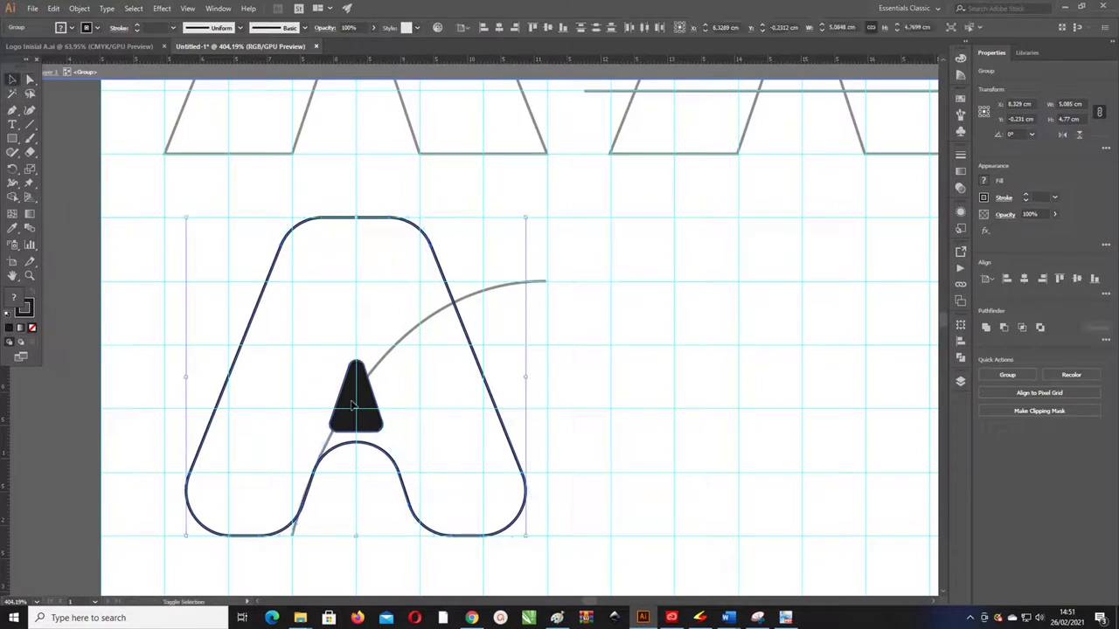
pyautogui.click(353, 406)
pyautogui.click(28, 79)
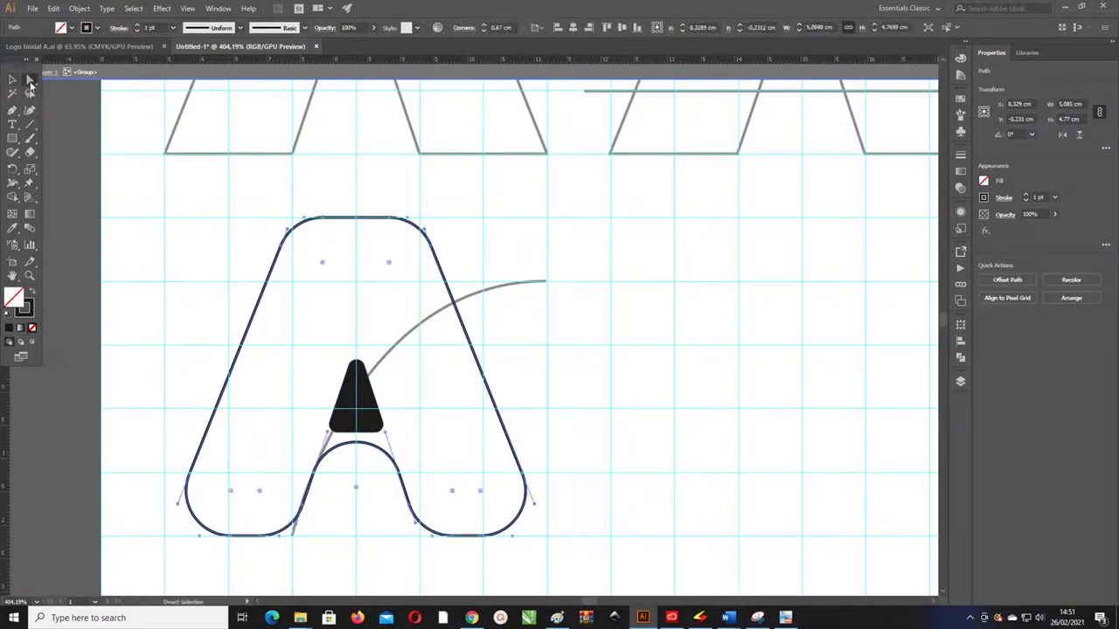
pyautogui.moveTo(388, 261); pyautogui.dragTo(417, 187)
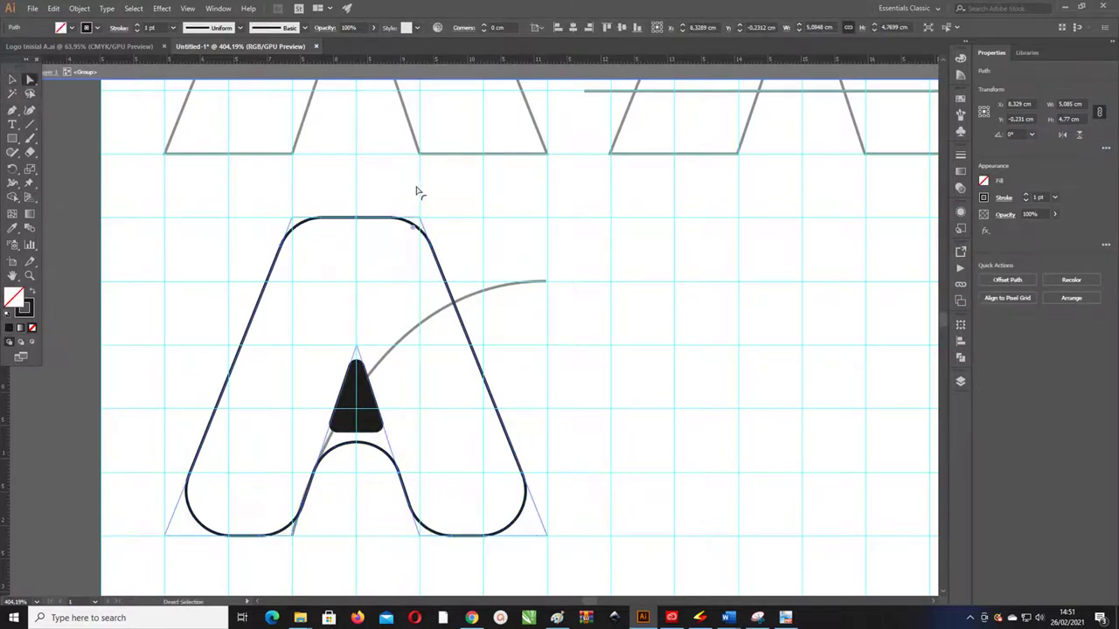
# Nudge the small black triangle counter slightly upward.
pyautogui.click(12, 80)
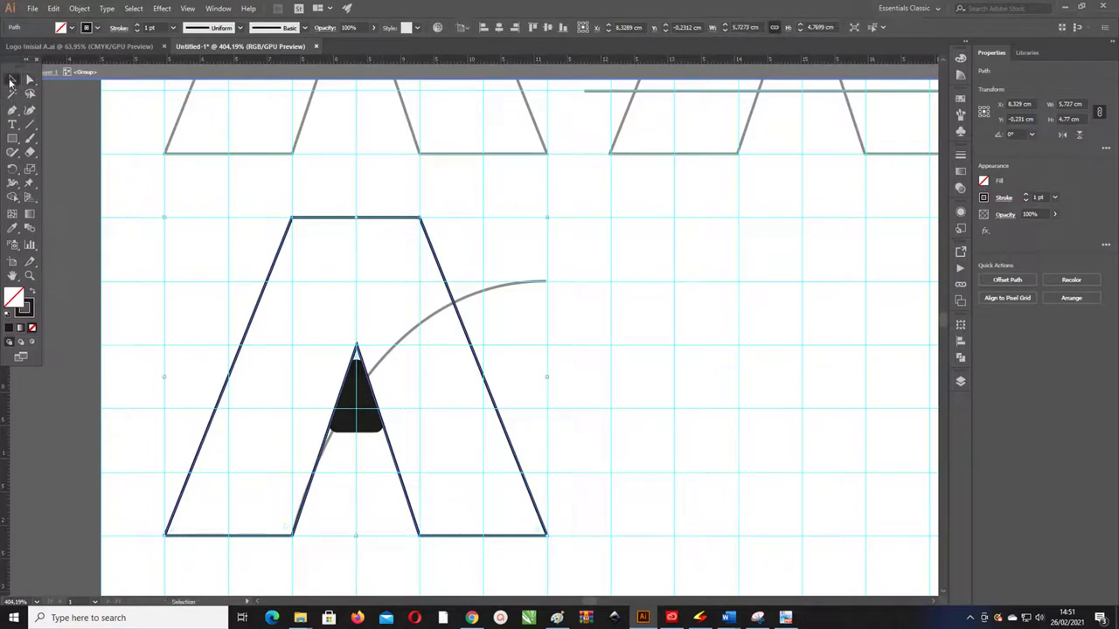
pyautogui.click(354, 422)
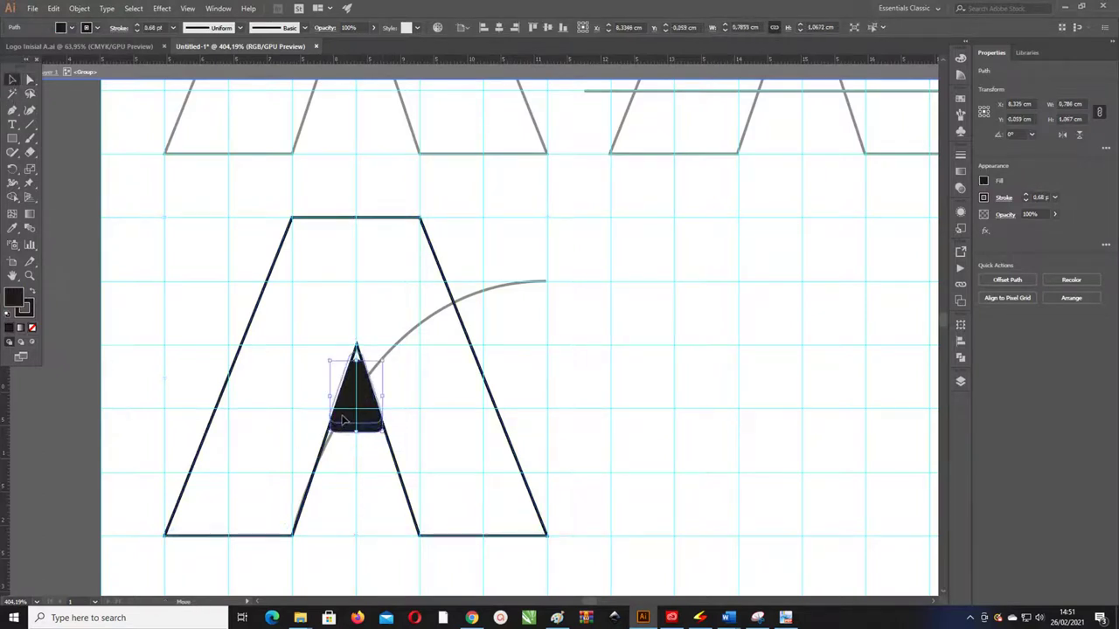
pyautogui.moveTo(343, 415); pyautogui.dragTo(330, 414)
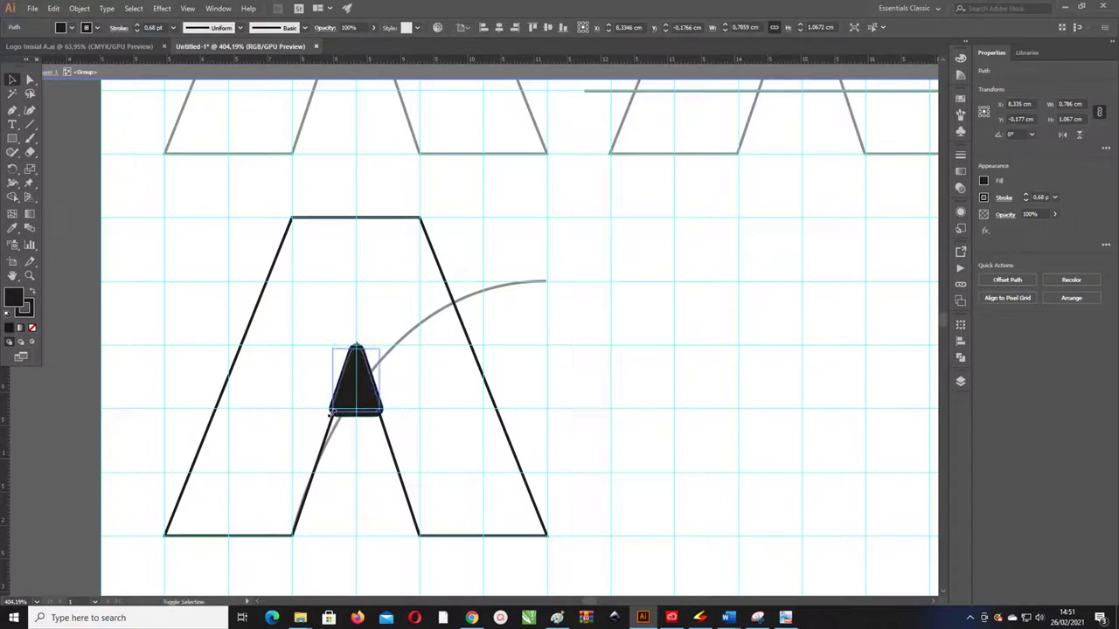
# Round all the A outline's corners to 0.67 cm.
pyautogui.click(395, 452)
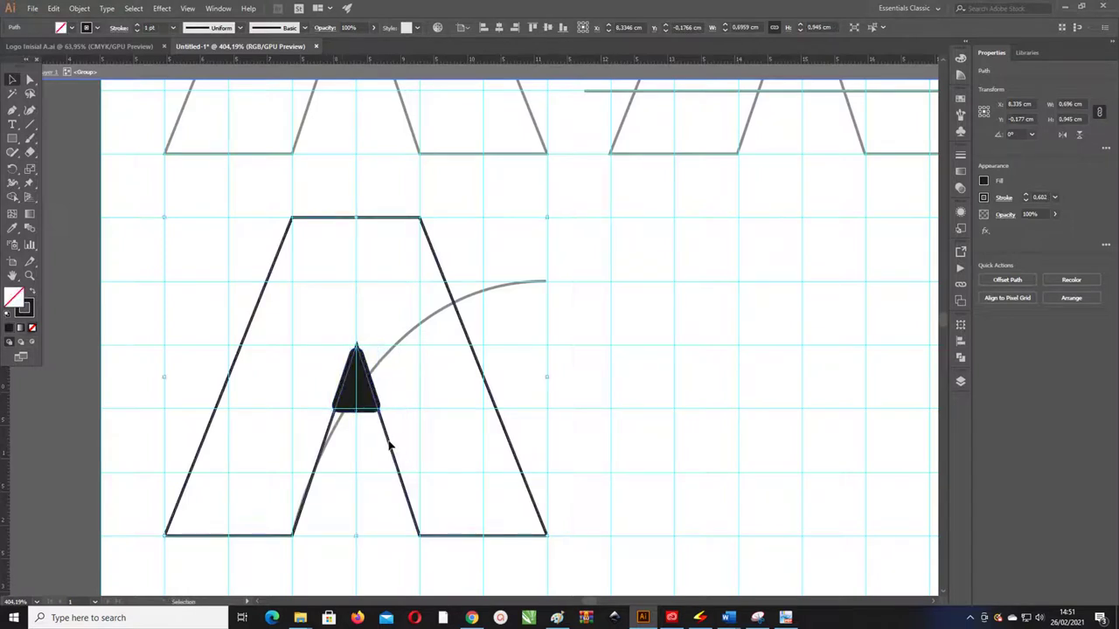
pyautogui.click(29, 79)
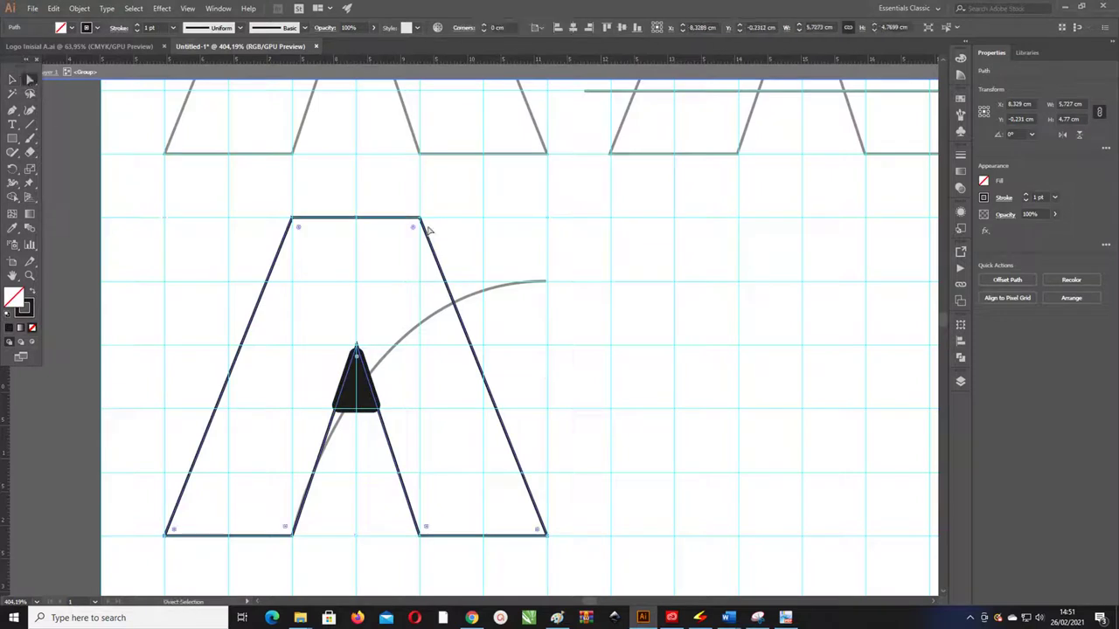
pyautogui.moveTo(413, 228); pyautogui.dragTo(378, 320)
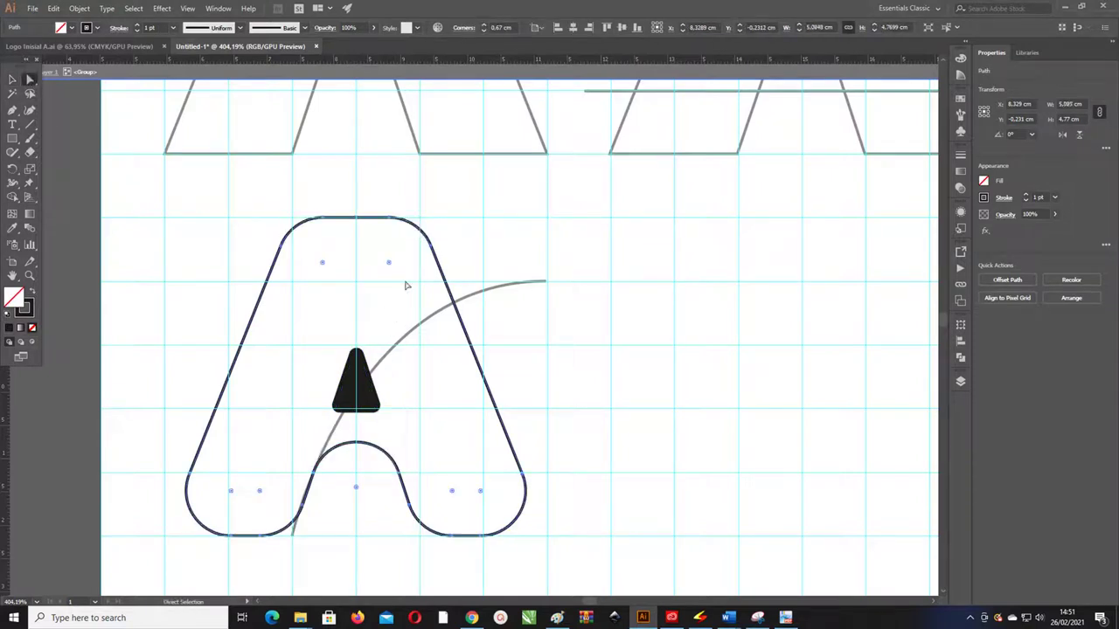
pyautogui.click(13, 79)
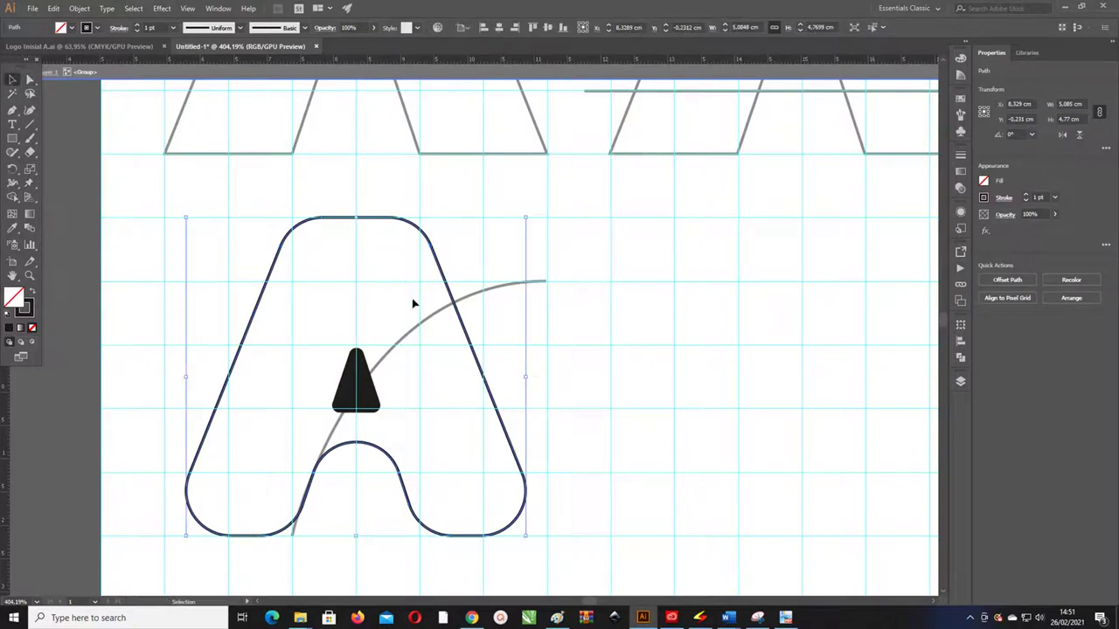
# Select the rounded A with its counter and curve and Alt-drag a copy rightward.
pyautogui.scroll(-1, 468, 282)
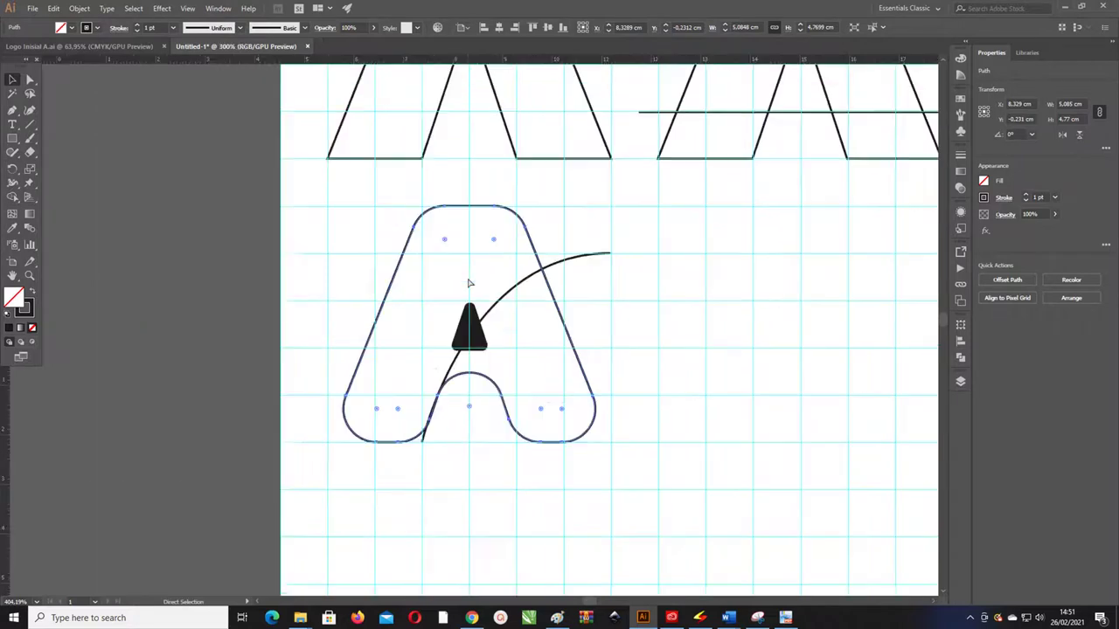
pyautogui.scroll(-1, 469, 280)
pyautogui.moveTo(470, 278); pyautogui.dragTo(396, 306)
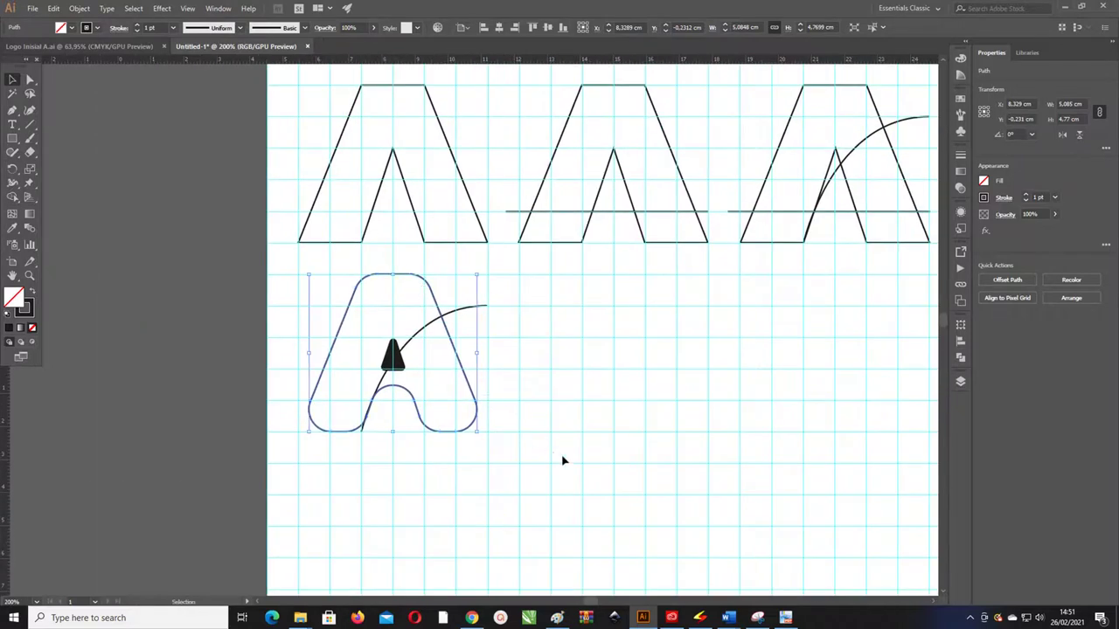
pyautogui.keyDown('shift'); pyautogui.click(391, 354); pyautogui.keyUp('shift')
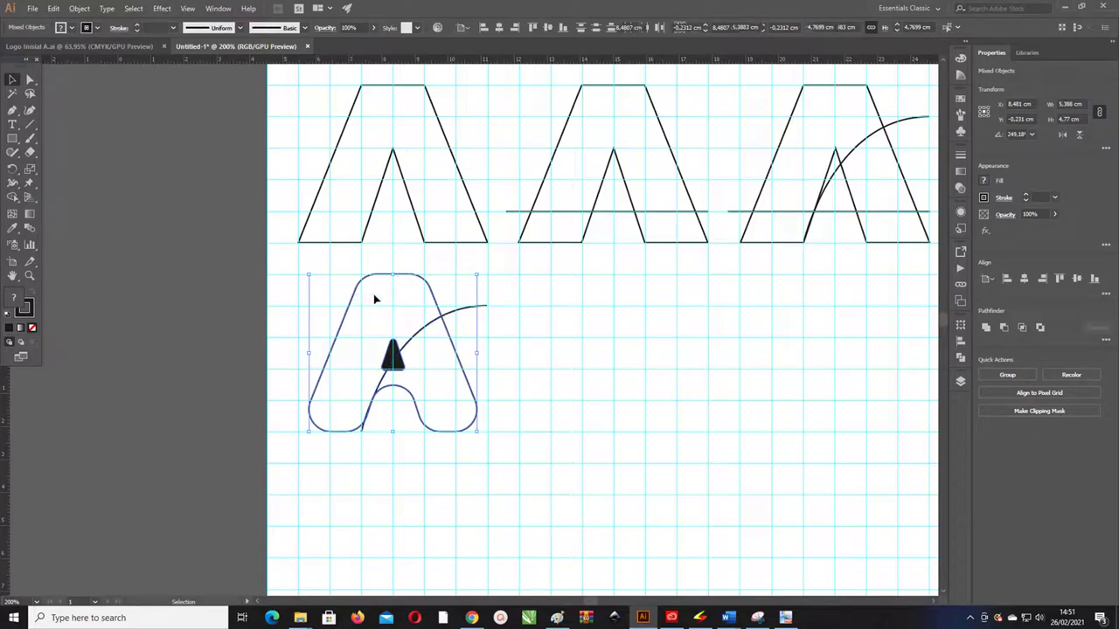
pyautogui.moveTo(556, 465); pyautogui.dragTo(308, 265)
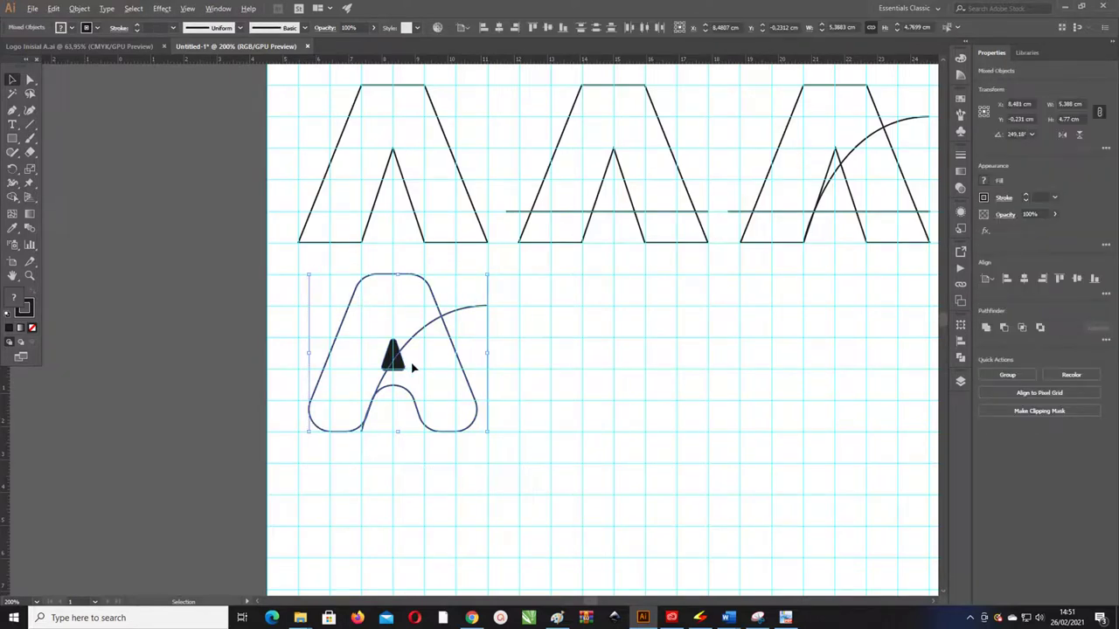
pyautogui.moveTo(386, 361); pyautogui.dragTo(603, 367)
# Zoom in and select the copied A group (5.085 × 4.77 cm).
pyautogui.scroll(5, 612, 325)
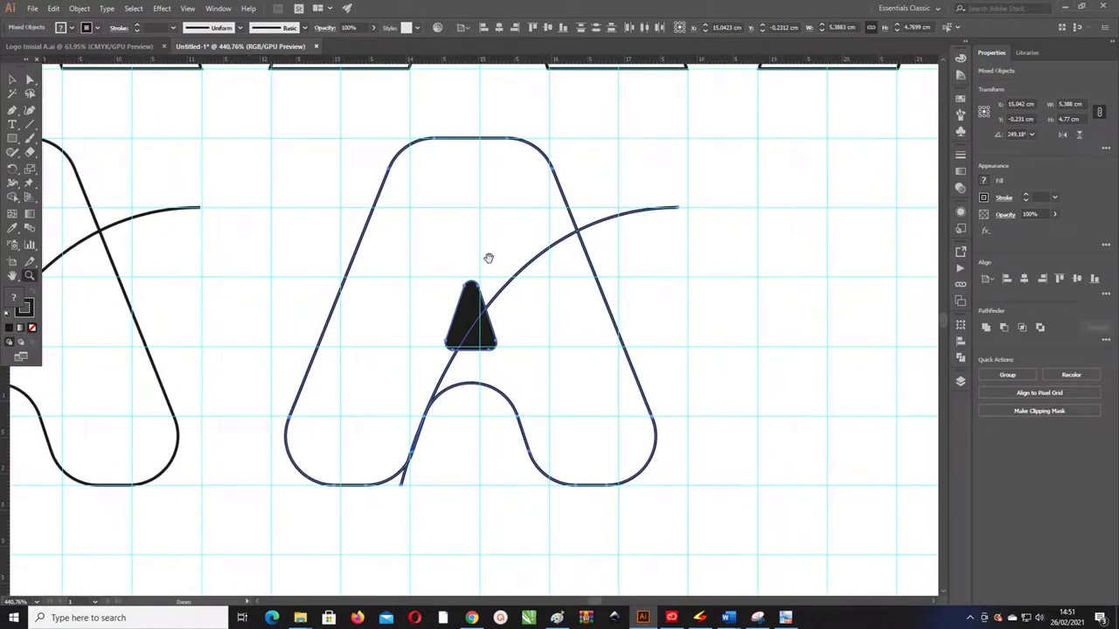
pyautogui.click(12, 80)
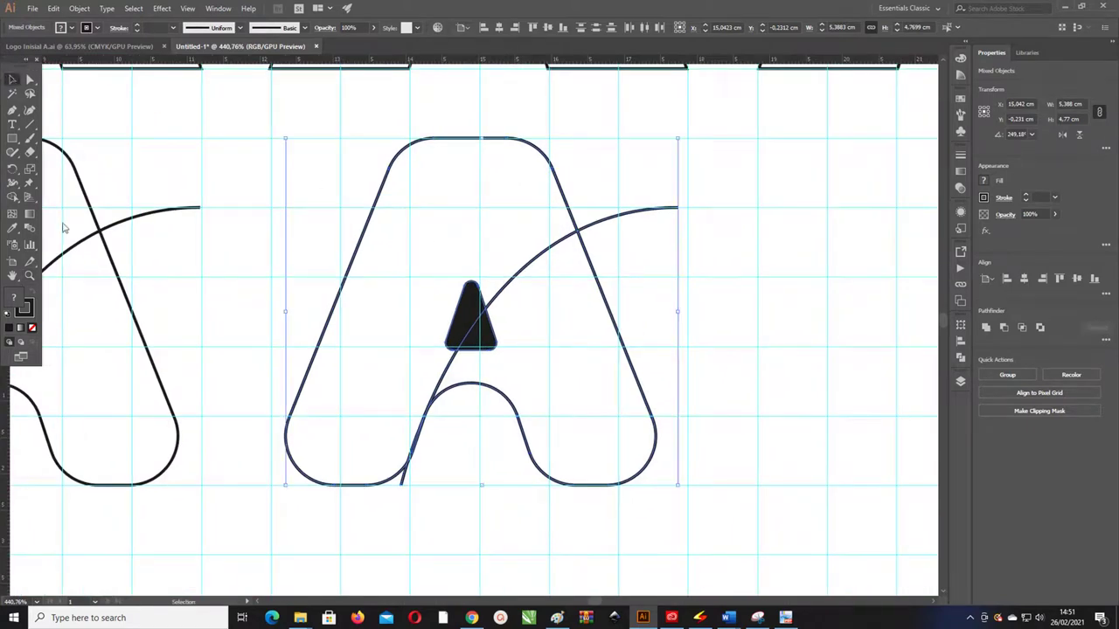
pyautogui.click(700, 278)
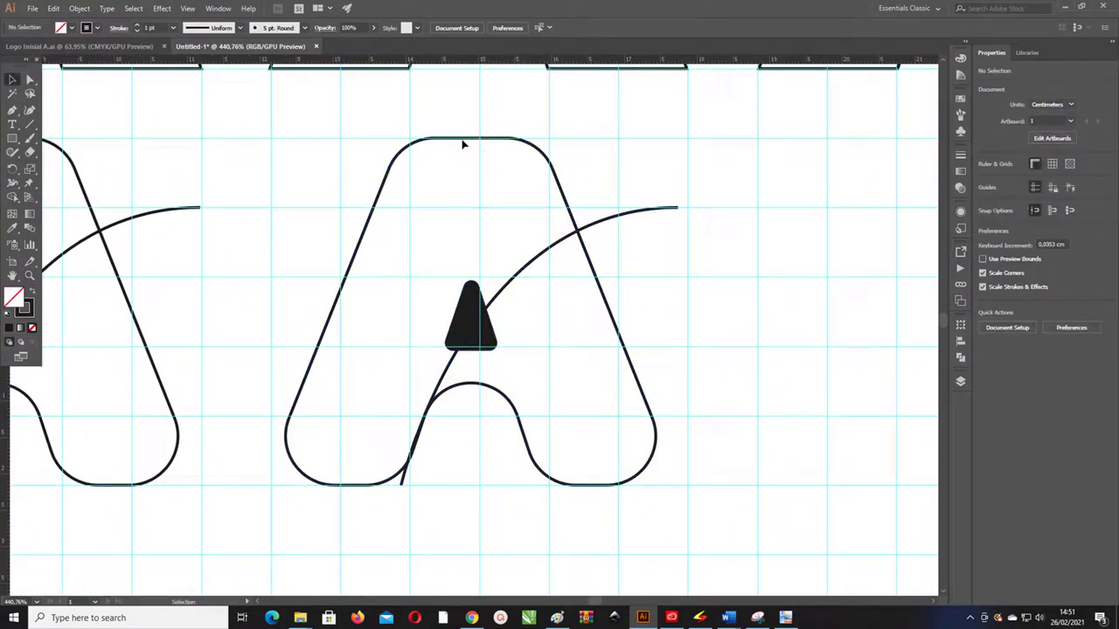
pyautogui.click(396, 165)
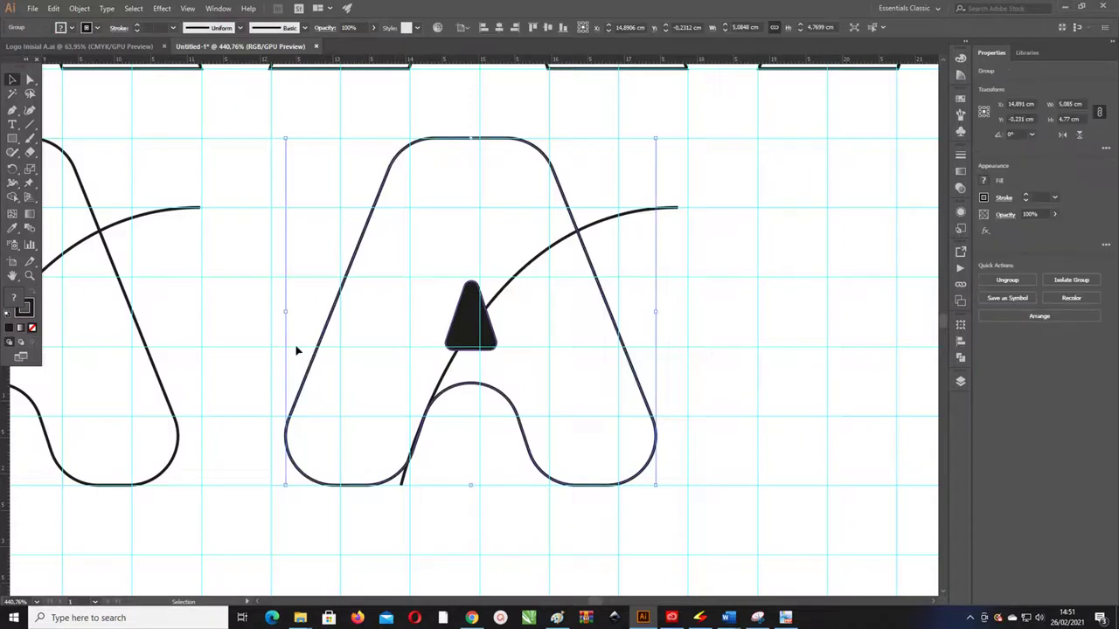
# Draw a diagonal line from above the A's top-right down past its base.
pyautogui.click(29, 126)
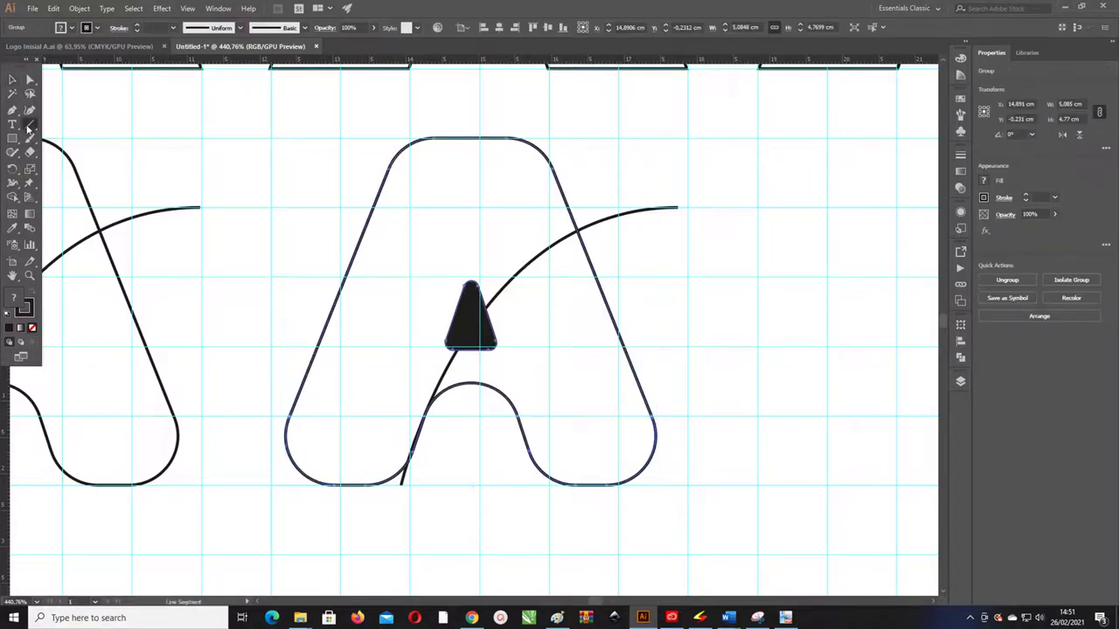
pyautogui.moveTo(29, 125); pyautogui.dragTo(72, 118)
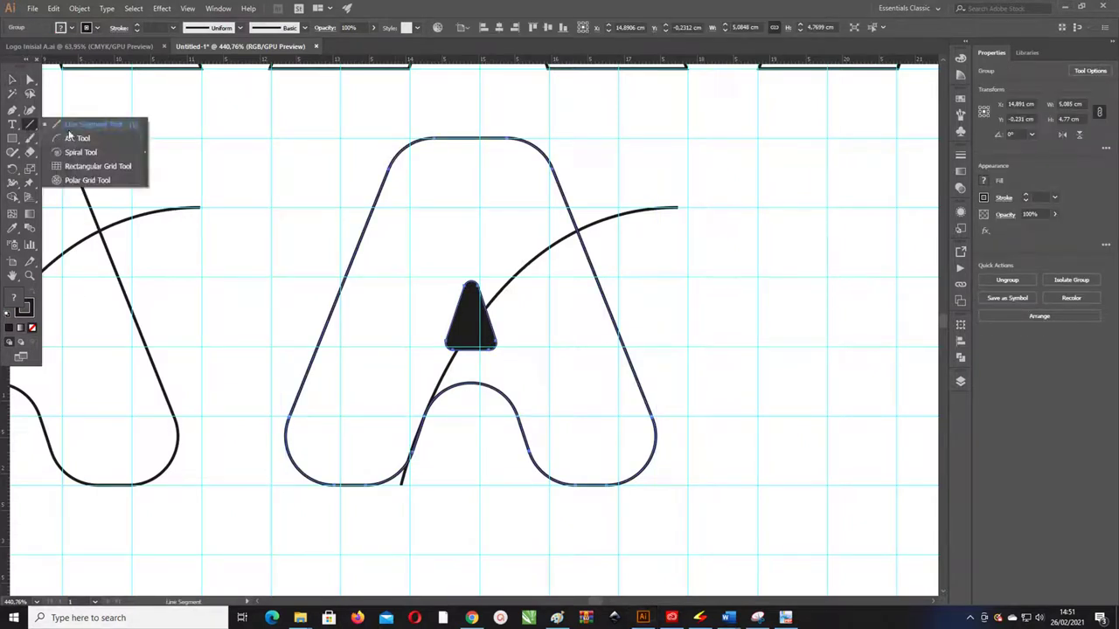
pyautogui.moveTo(551, 131); pyautogui.dragTo(386, 501)
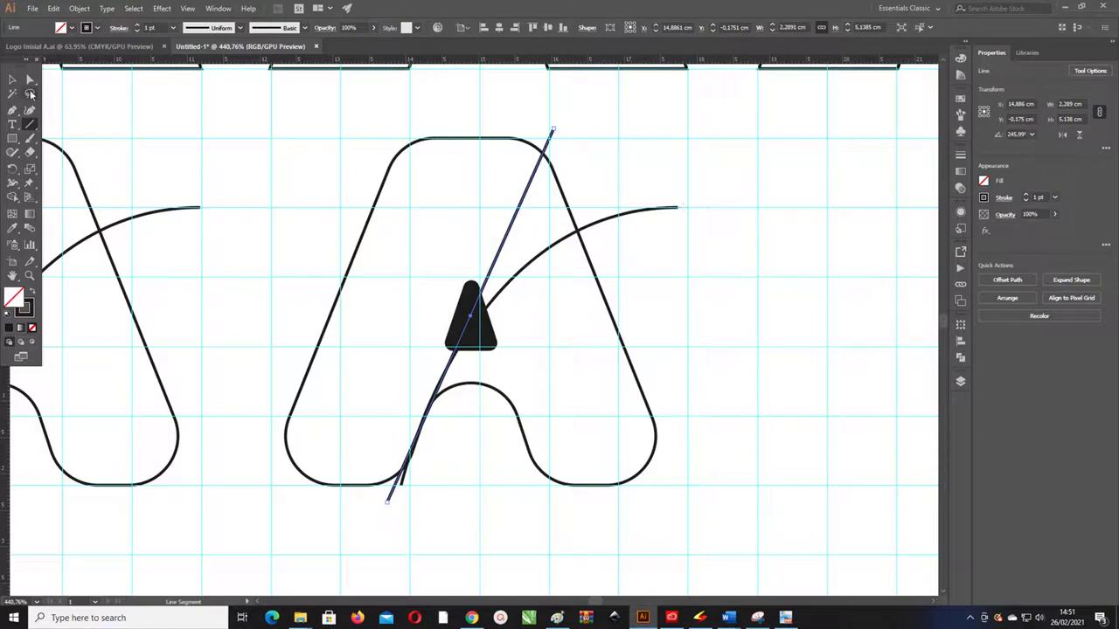
# Zoom in on the A, select all its paths, then reselect the whole A group.
pyautogui.click(29, 79)
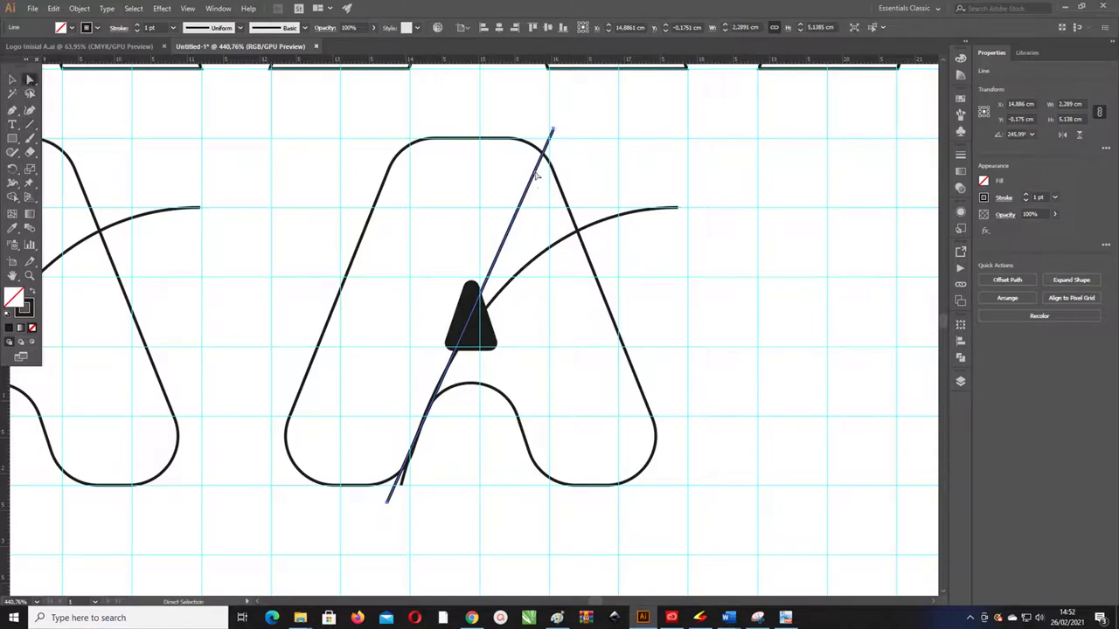
pyautogui.press('z')
pyautogui.moveTo(537, 176); pyautogui.dragTo(467, 189)
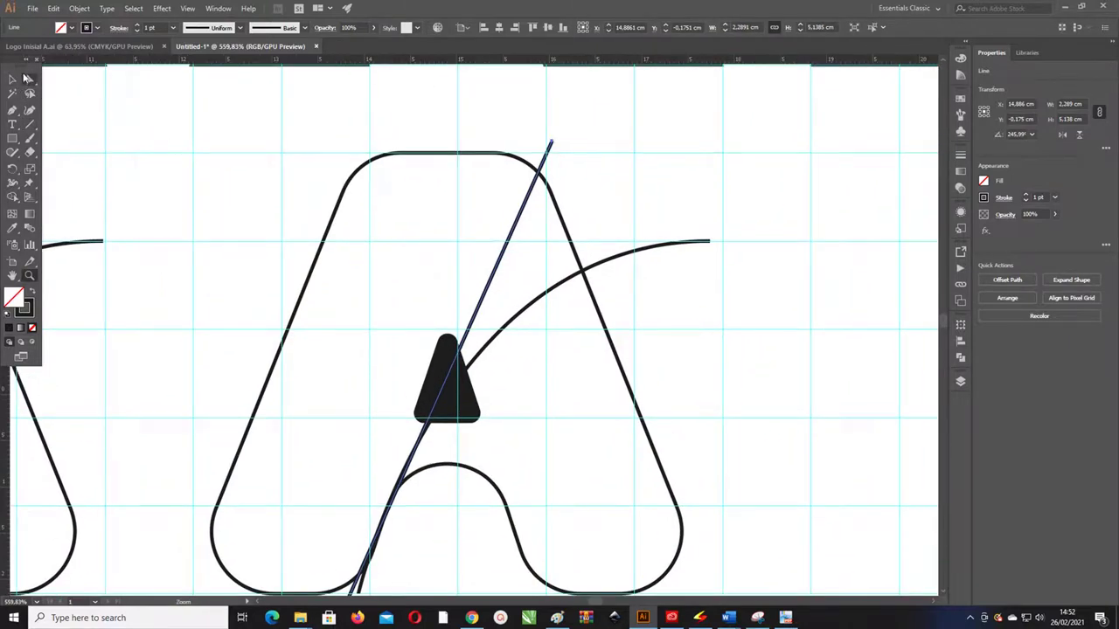
pyautogui.click(30, 80)
pyautogui.click(333, 229)
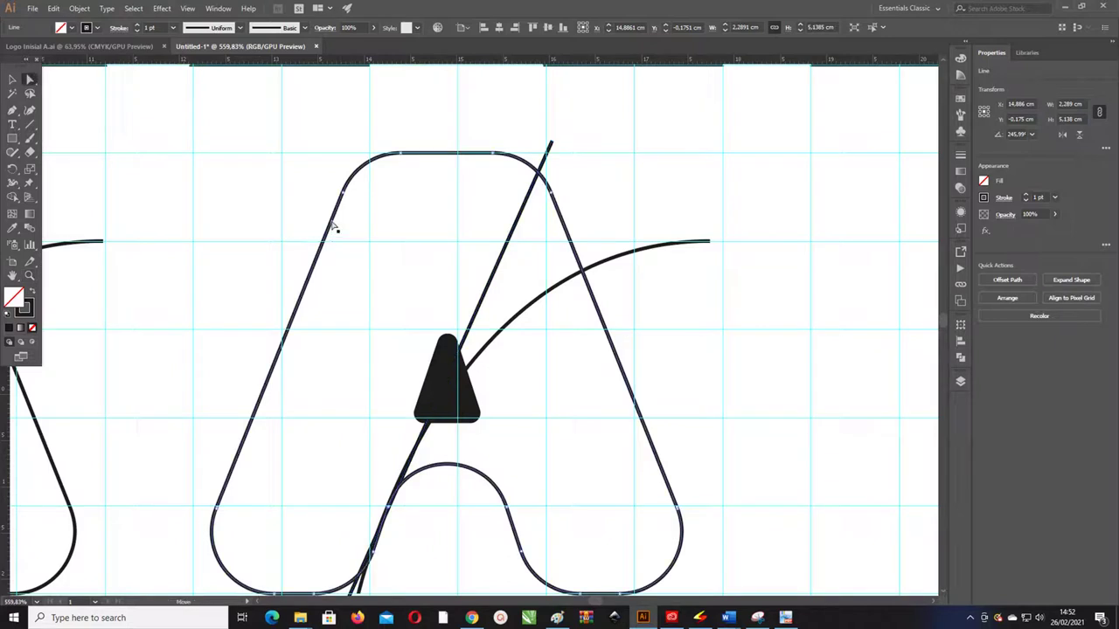
pyautogui.hotkey('ctrl', 'a')
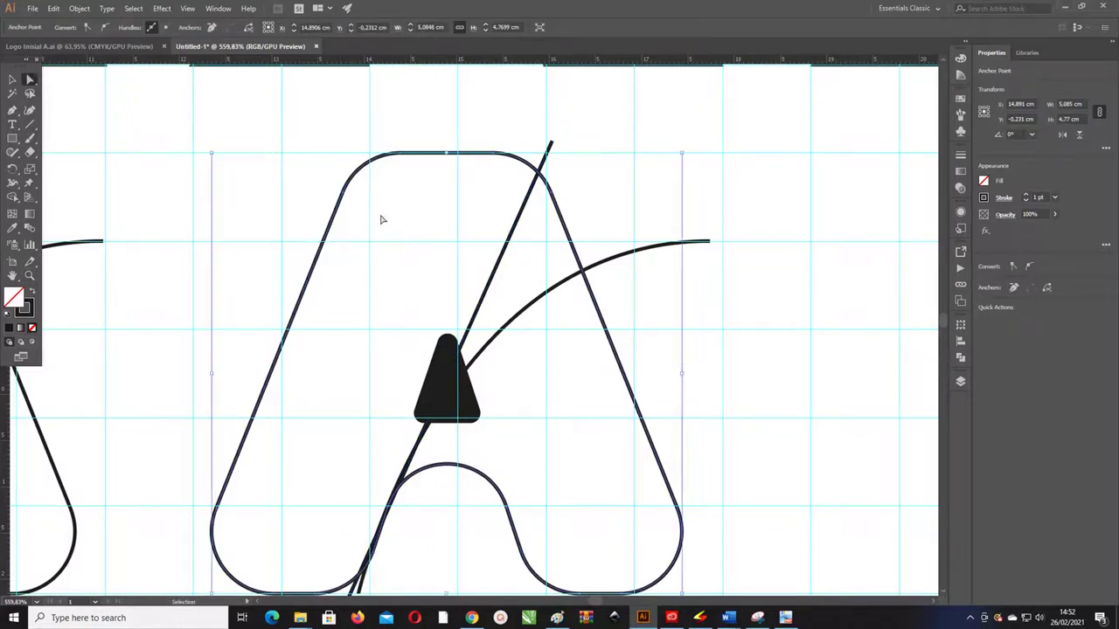
pyautogui.click(12, 79)
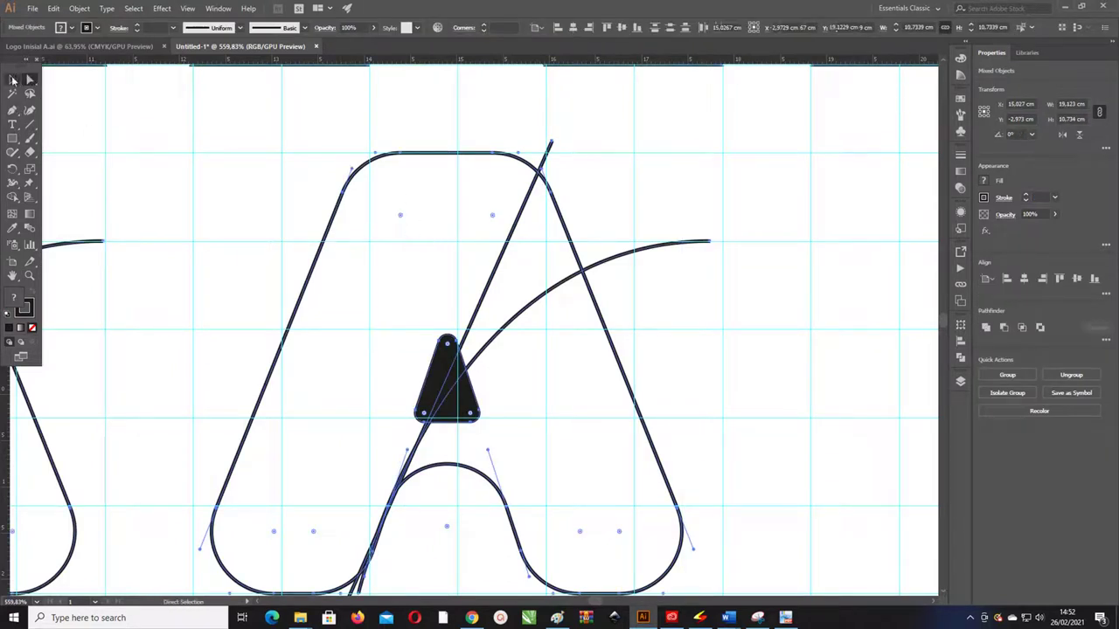
pyautogui.click(187, 113)
# Isolate the A group and return the outline's corners to sharp.
pyautogui.rightClick(343, 196)
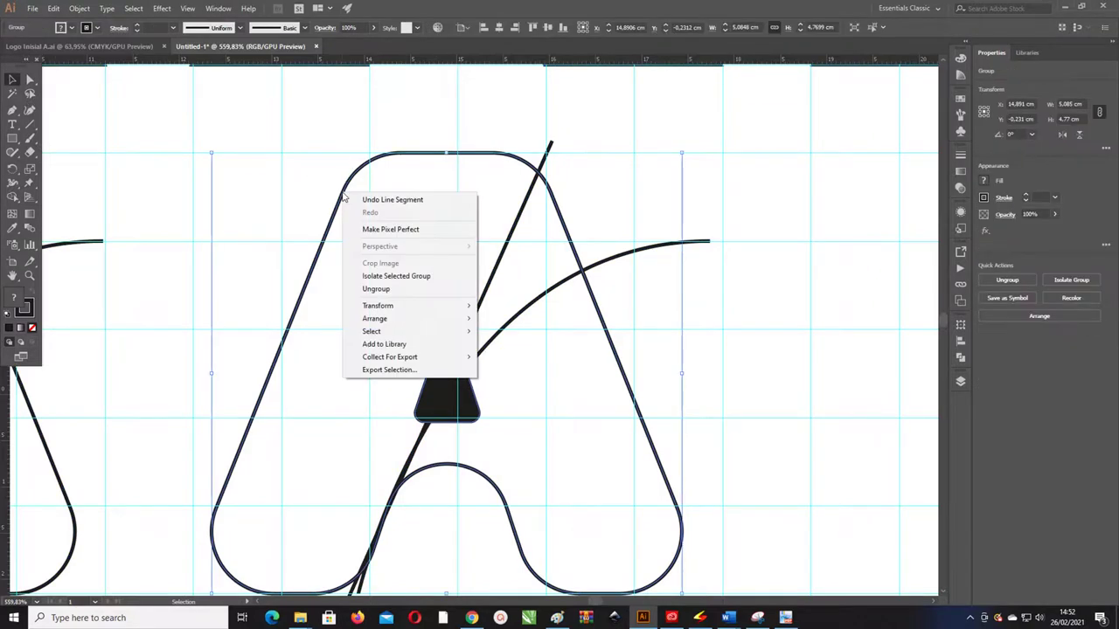
pyautogui.click(402, 278)
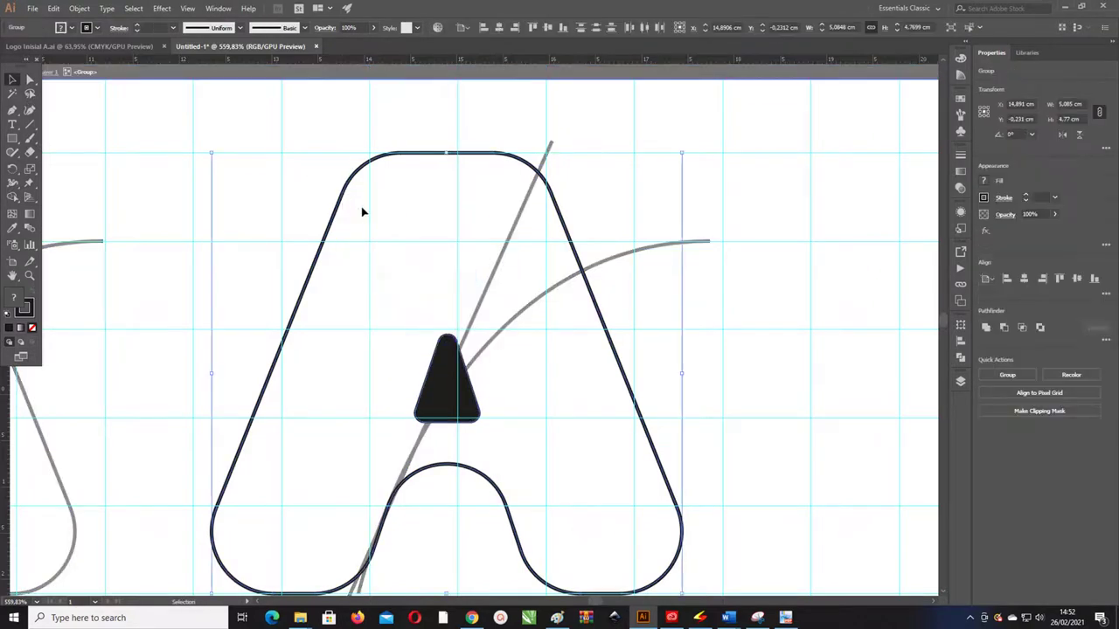
pyautogui.click(30, 79)
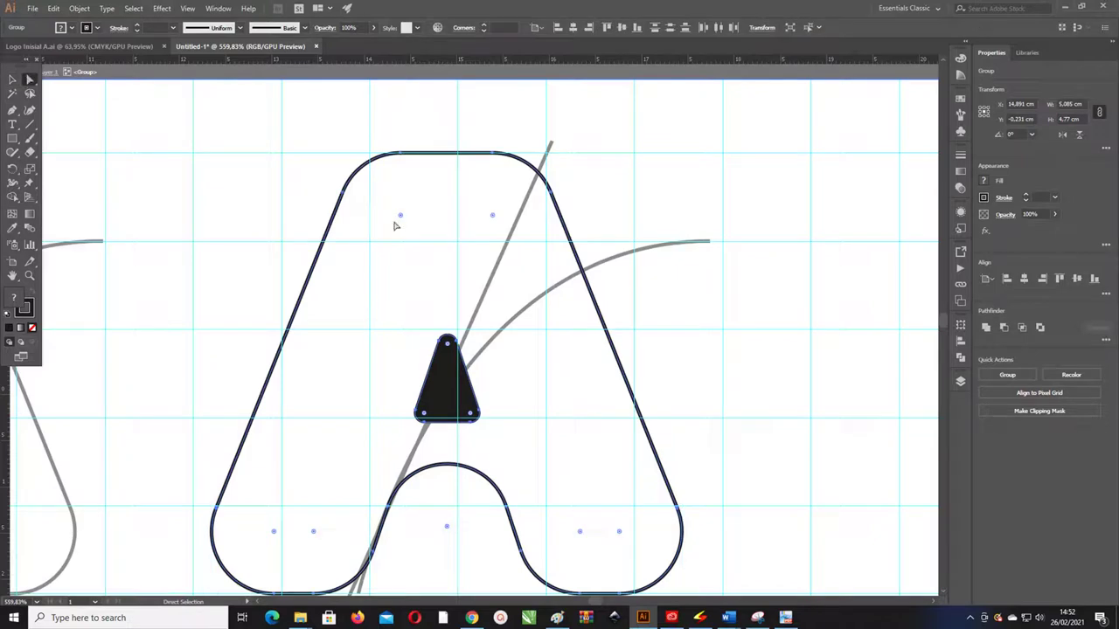
pyautogui.click(353, 156)
pyautogui.moveTo(353, 156); pyautogui.dragTo(365, 169)
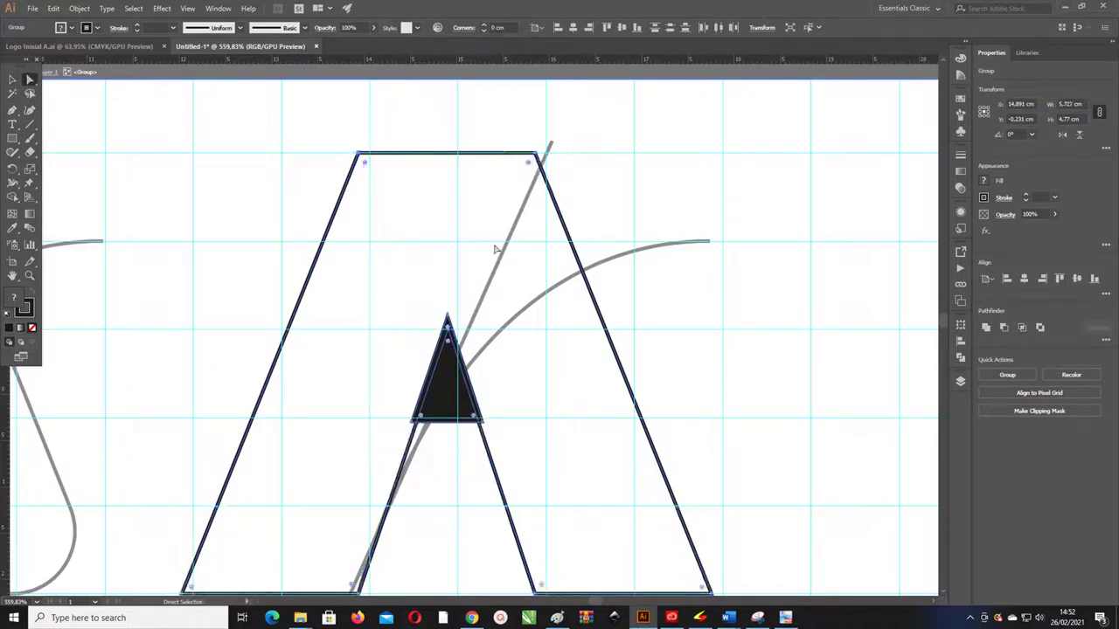
pyautogui.scroll(-3, 511, 225)
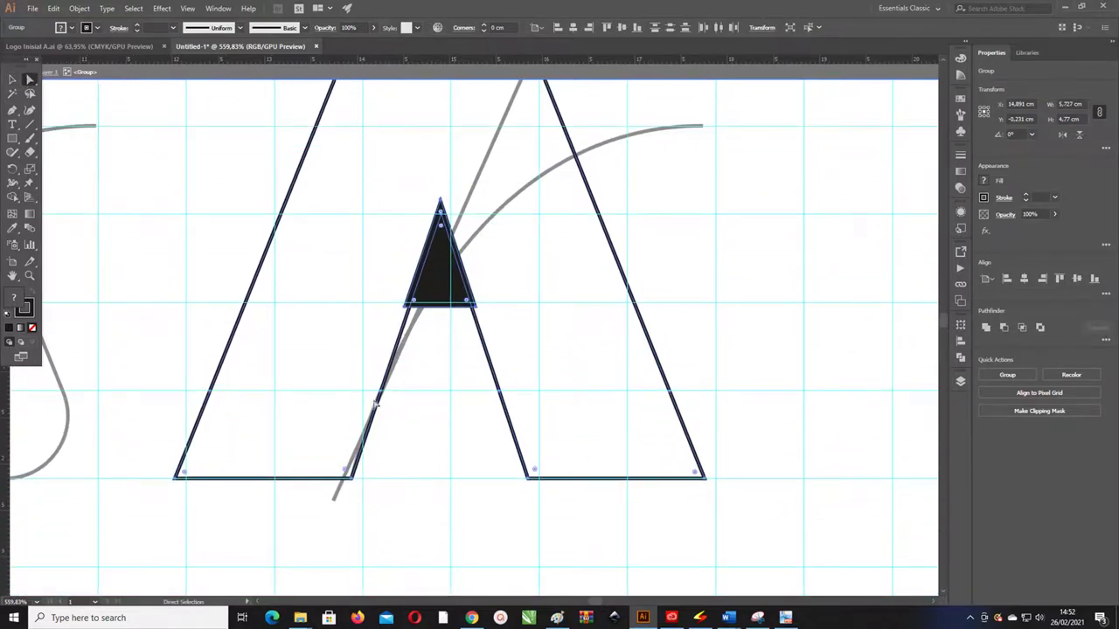
pyautogui.moveTo(460, 187); pyautogui.dragTo(440, 323)
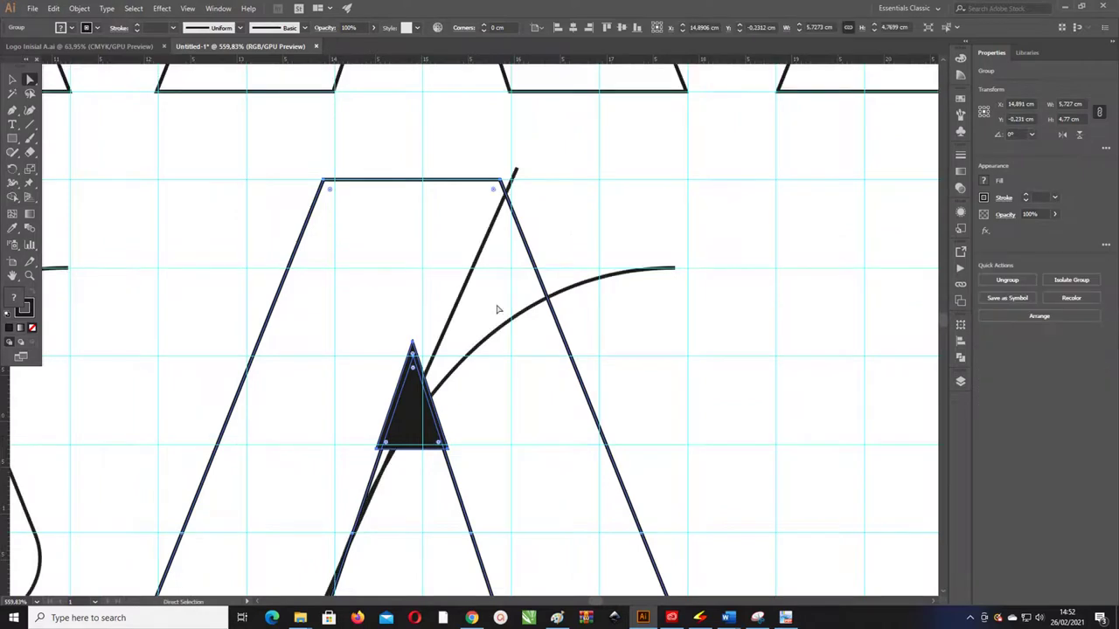
# Realign the diagonal line's top and bottom ends along the counter's left side.
pyautogui.click(556, 196)
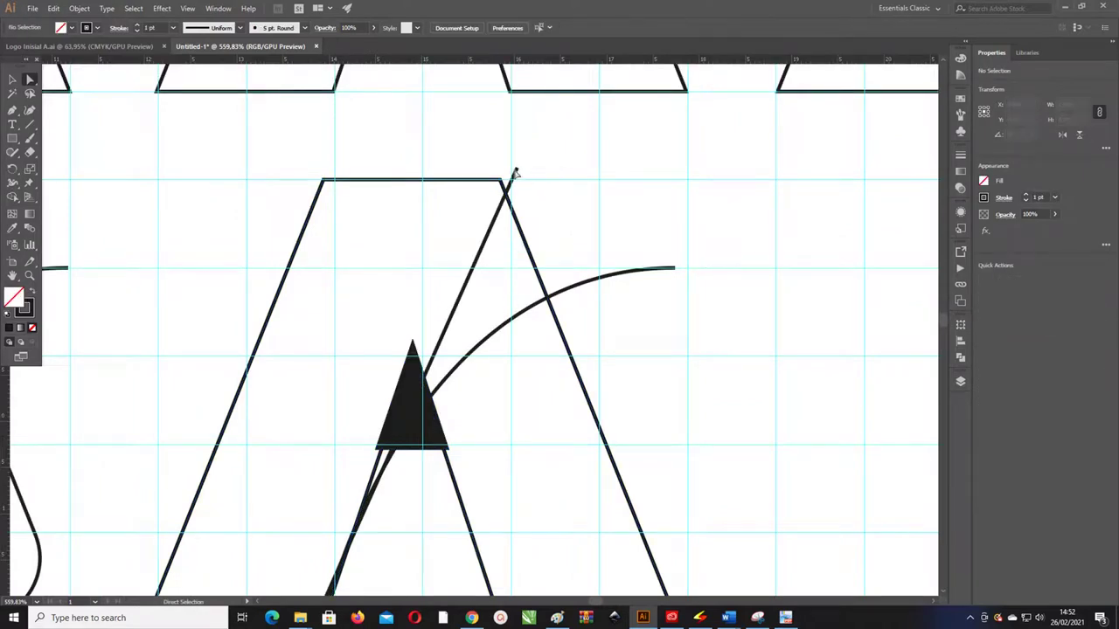
pyautogui.click(515, 172)
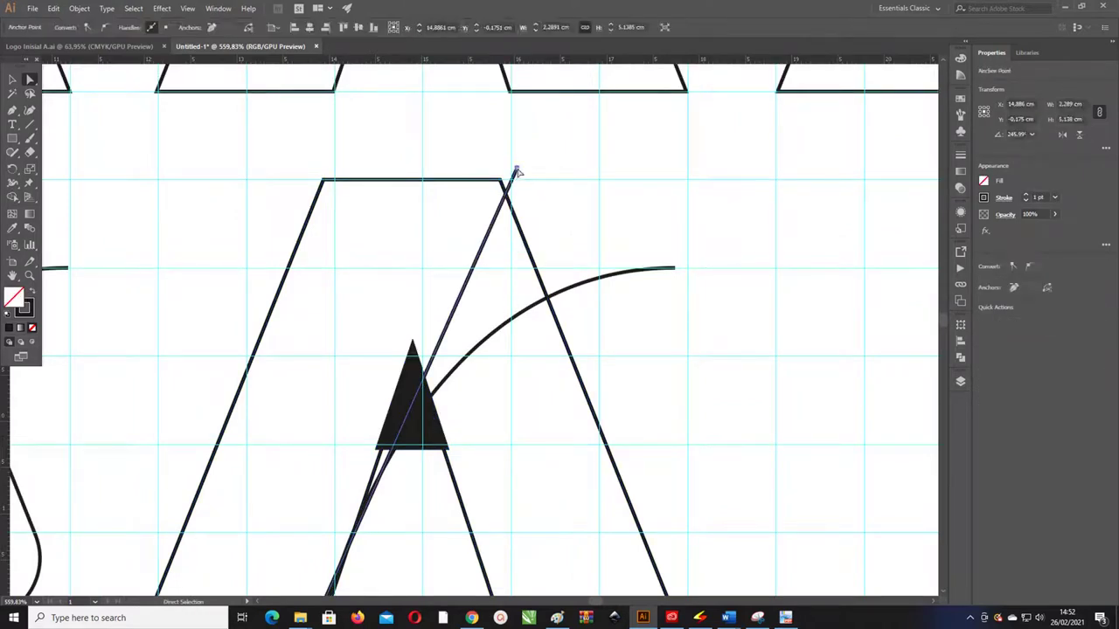
pyautogui.moveTo(514, 172); pyautogui.dragTo(506, 165)
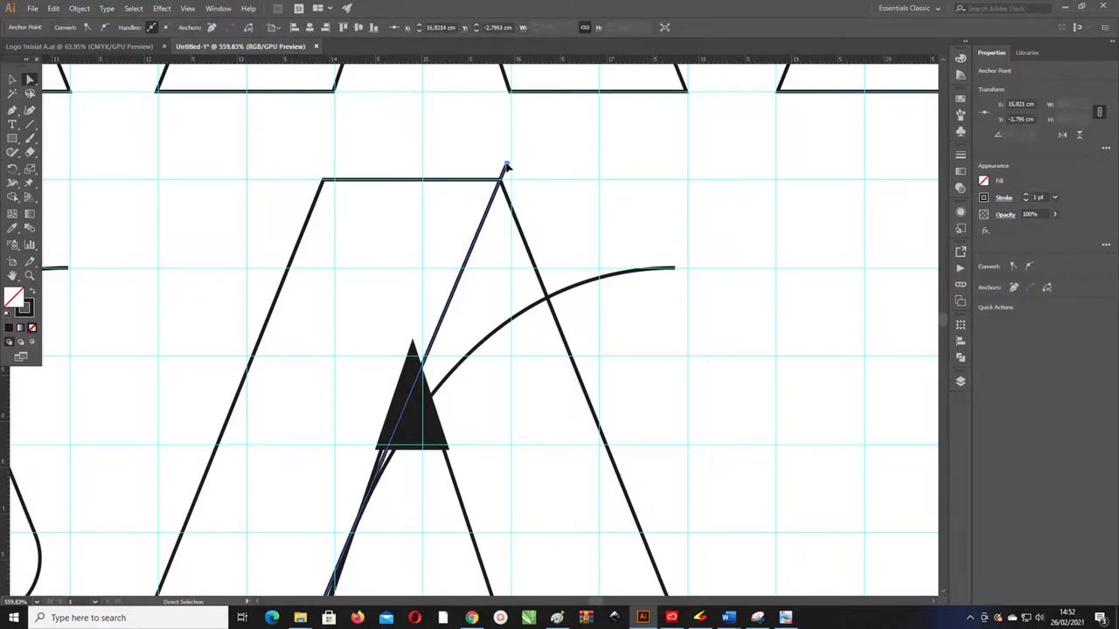
pyautogui.moveTo(451, 288); pyautogui.dragTo(461, 213)
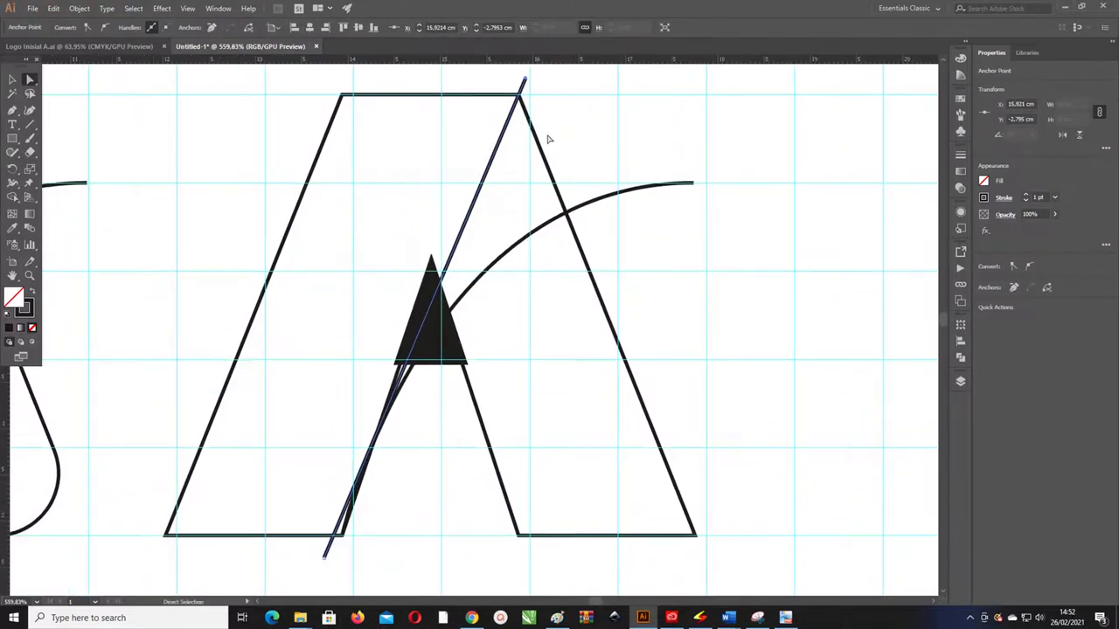
pyautogui.scroll(1, 543, 137)
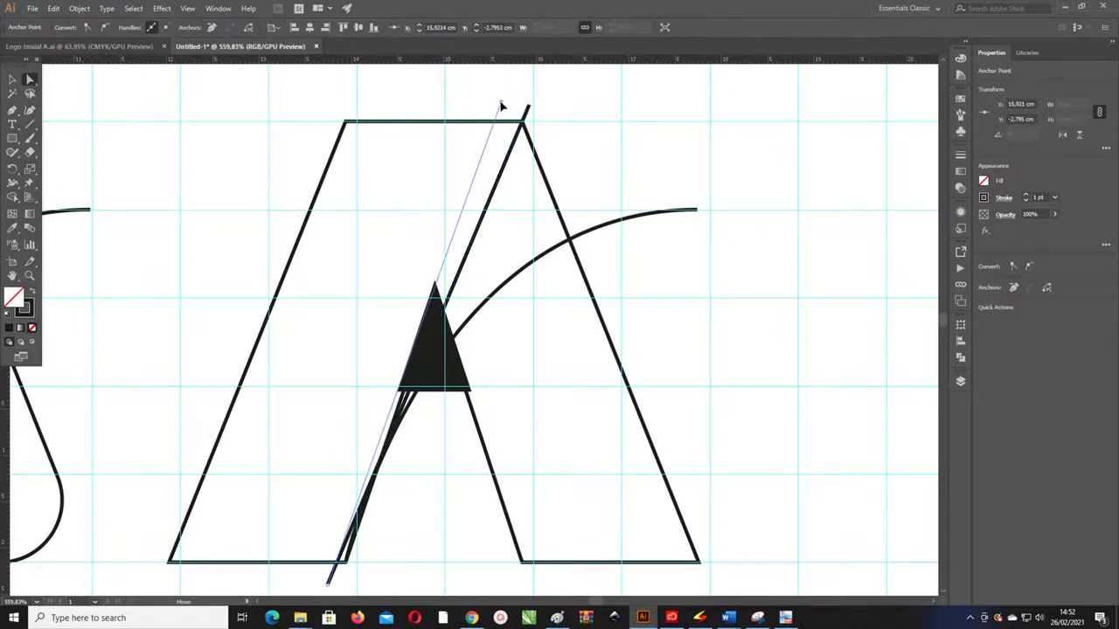
pyautogui.moveTo(528, 106); pyautogui.dragTo(498, 104)
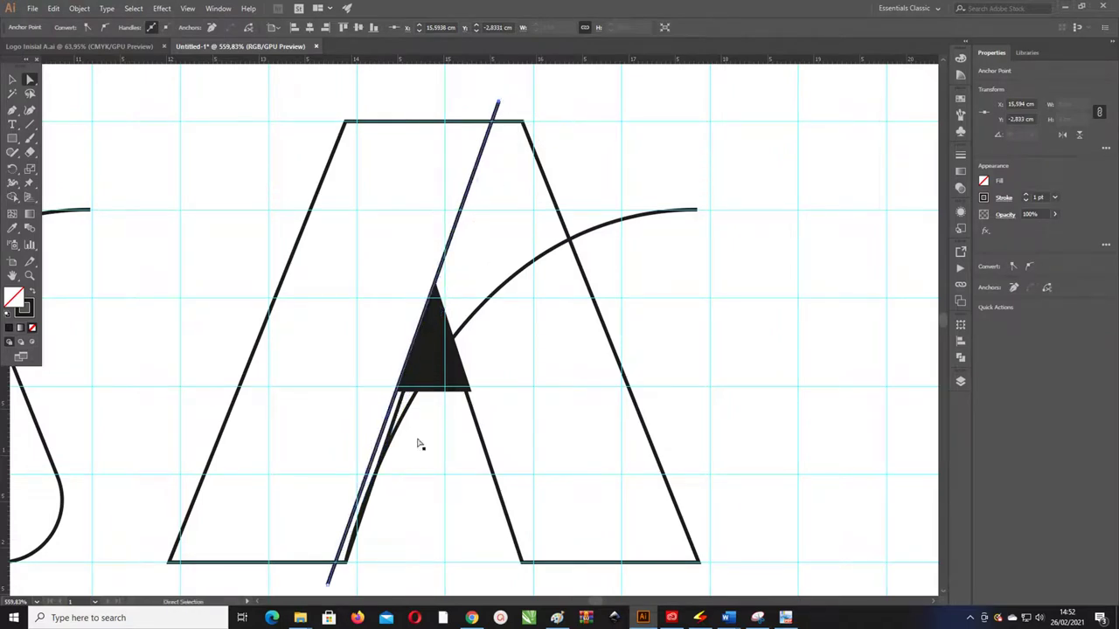
pyautogui.scroll(-3, 411, 446)
pyautogui.scroll(-2, 350, 451)
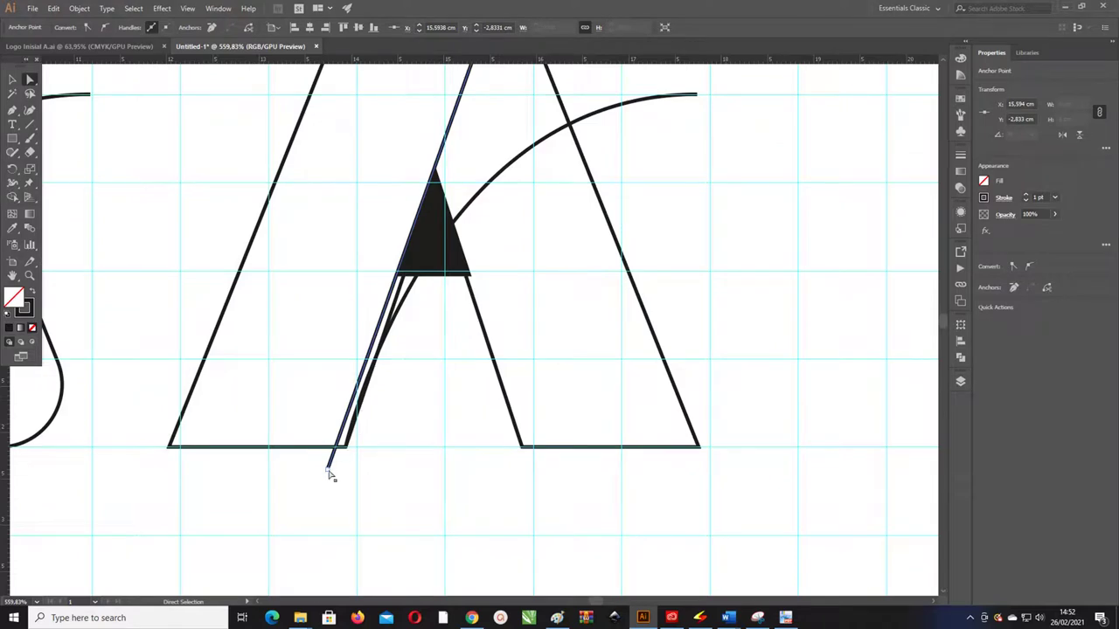
pyautogui.moveTo(330, 474); pyautogui.dragTo(339, 469)
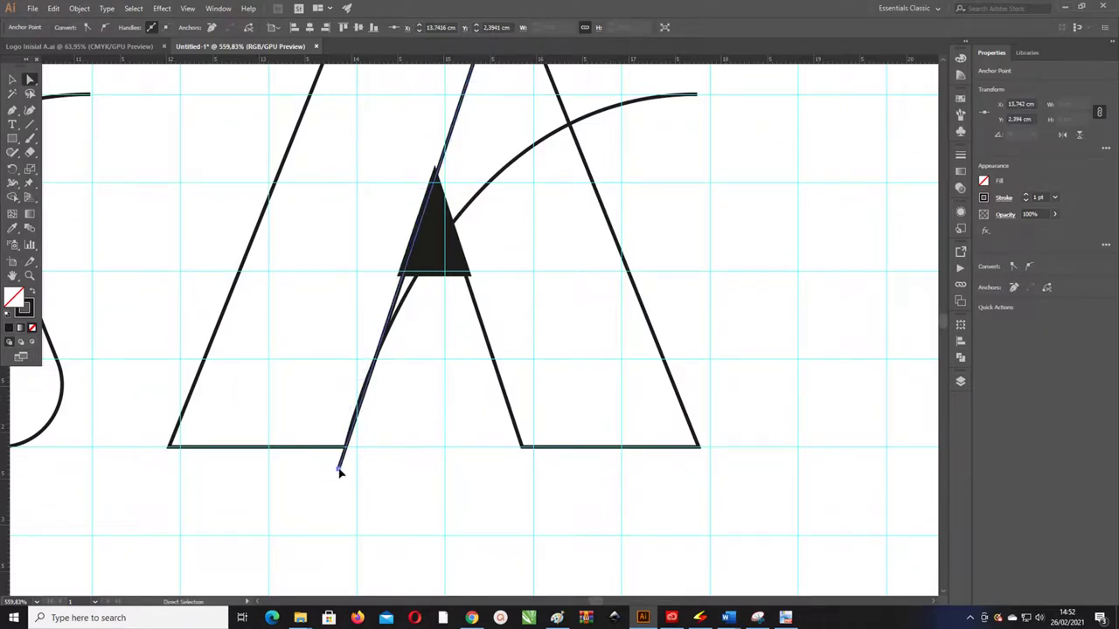
pyautogui.moveTo(449, 335)
pyautogui.mouseDown()
pyautogui.moveTo(445, 396)
pyautogui.moveTo(452, 345)
pyautogui.mouseUp()
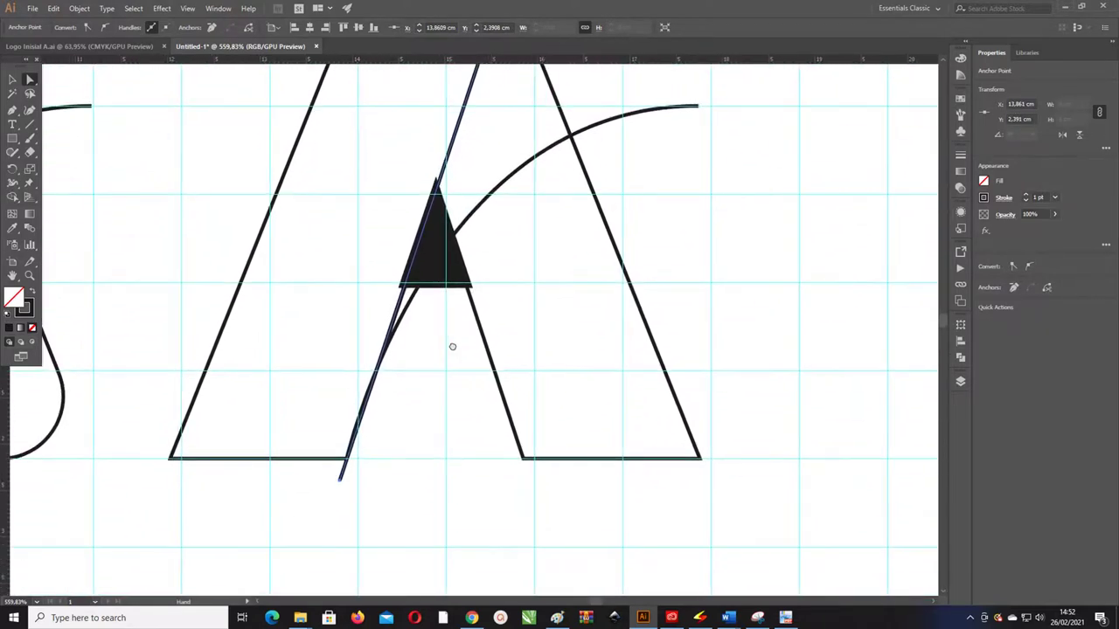
pyautogui.hotkey('ctrl', '-')
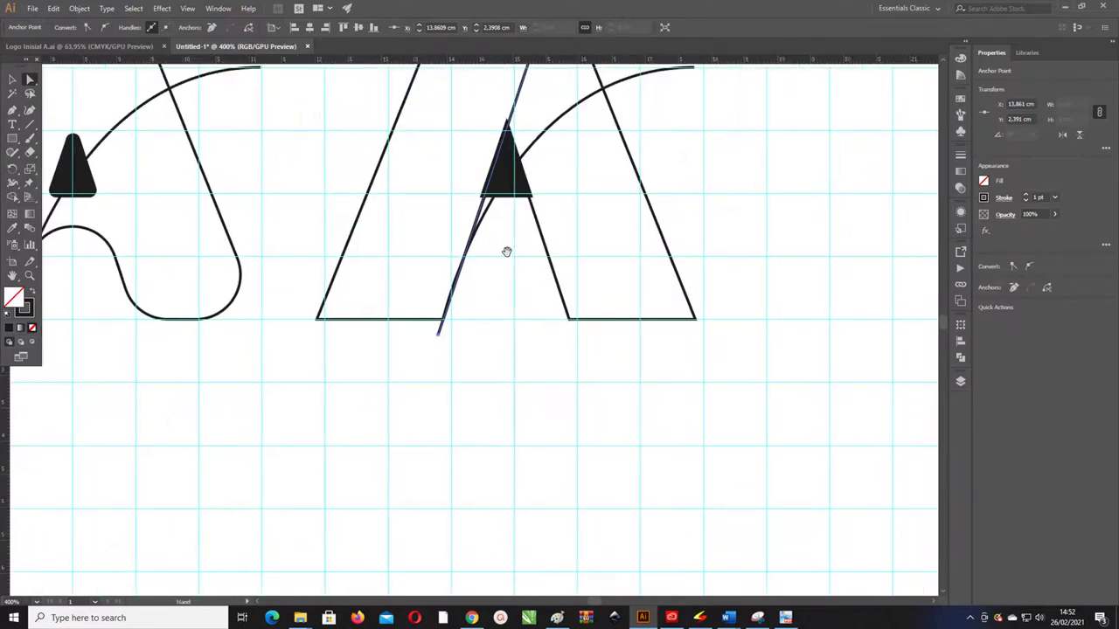
pyautogui.moveTo(536, 245); pyautogui.dragTo(303, 452)
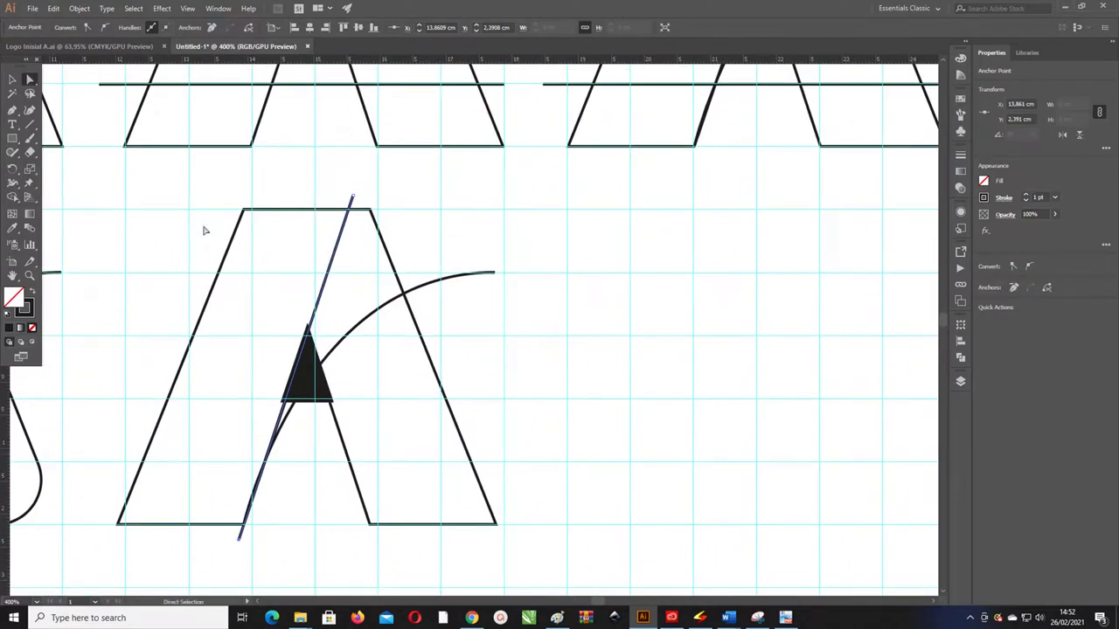
# Isolate the A outline and round all its corners to 0.67 cm.
pyautogui.click(234, 237)
pyautogui.rightClick(239, 232)
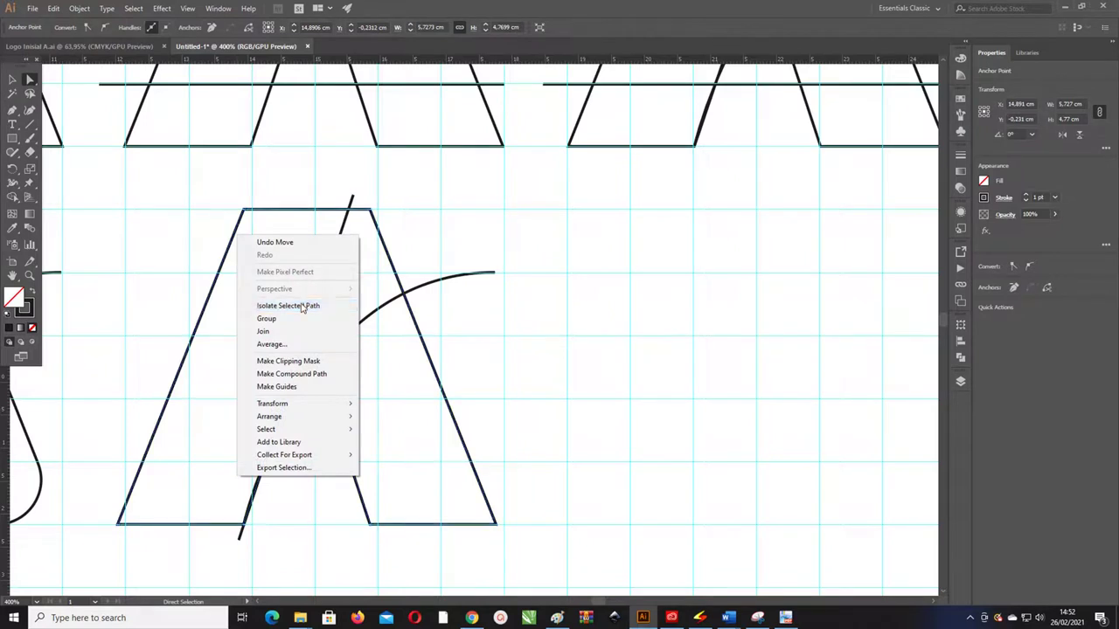
pyautogui.click(279, 306)
pyautogui.moveTo(256, 234); pyautogui.dragTo(329, 325)
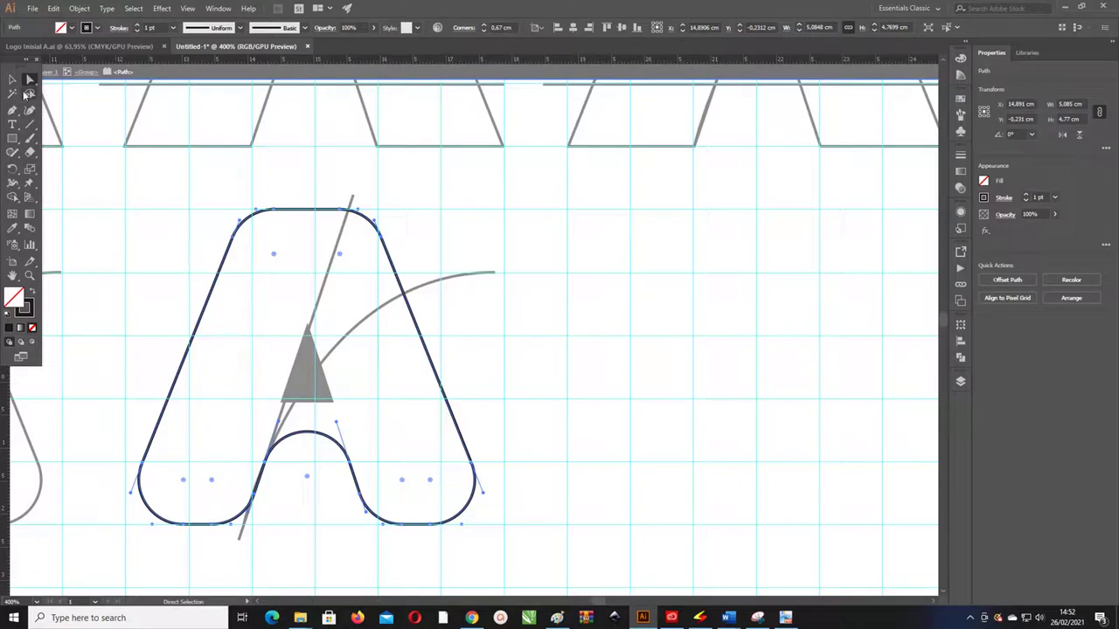
# Exit isolation mode and ungroup the A artwork.
pyautogui.press('v')
pyautogui.press('Escape')
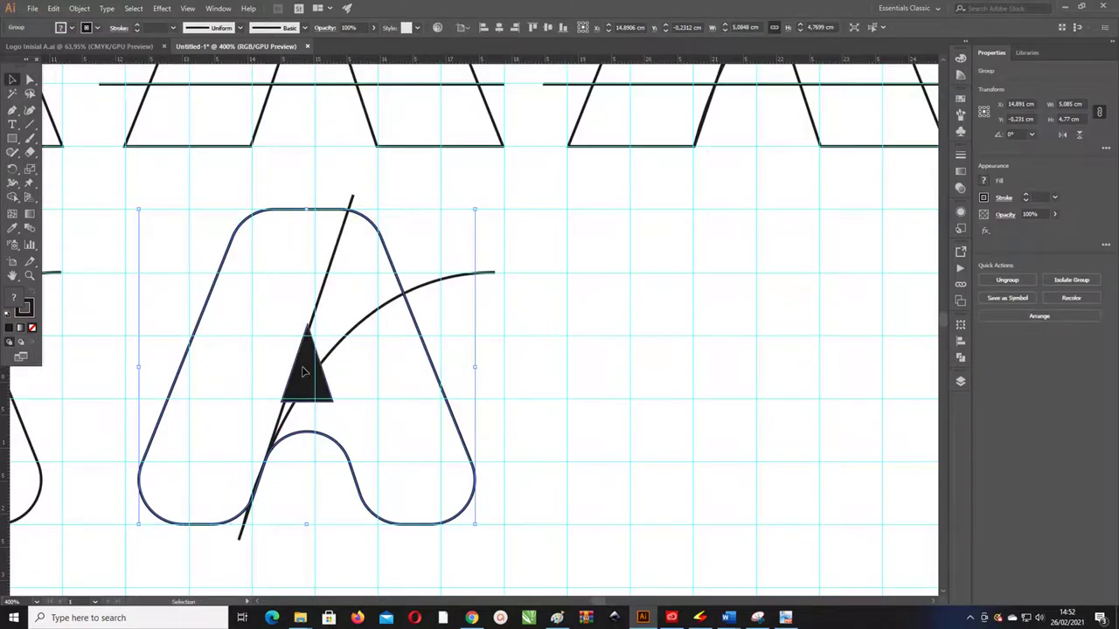
pyautogui.click(29, 81)
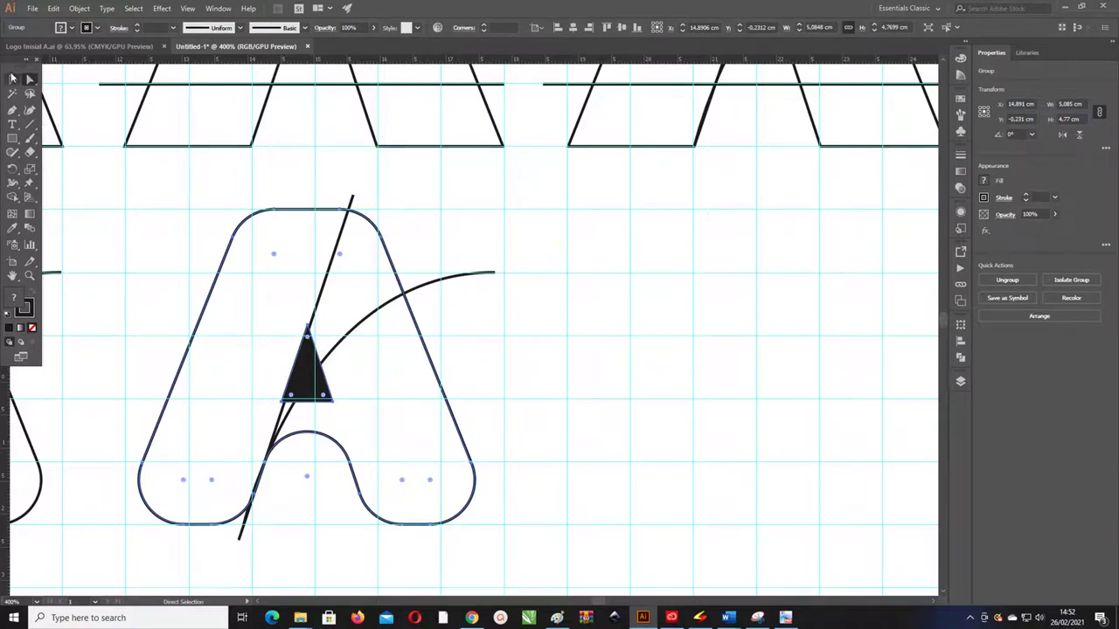
pyautogui.click(12, 80)
pyautogui.click(227, 294)
pyautogui.click(314, 371)
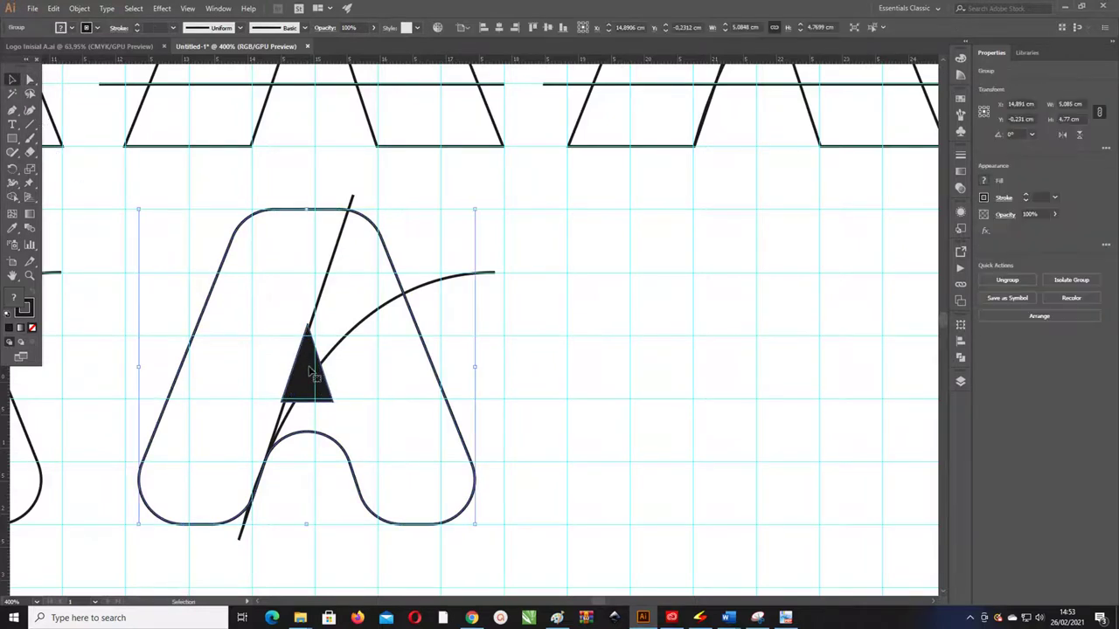
pyautogui.rightClick(308, 369)
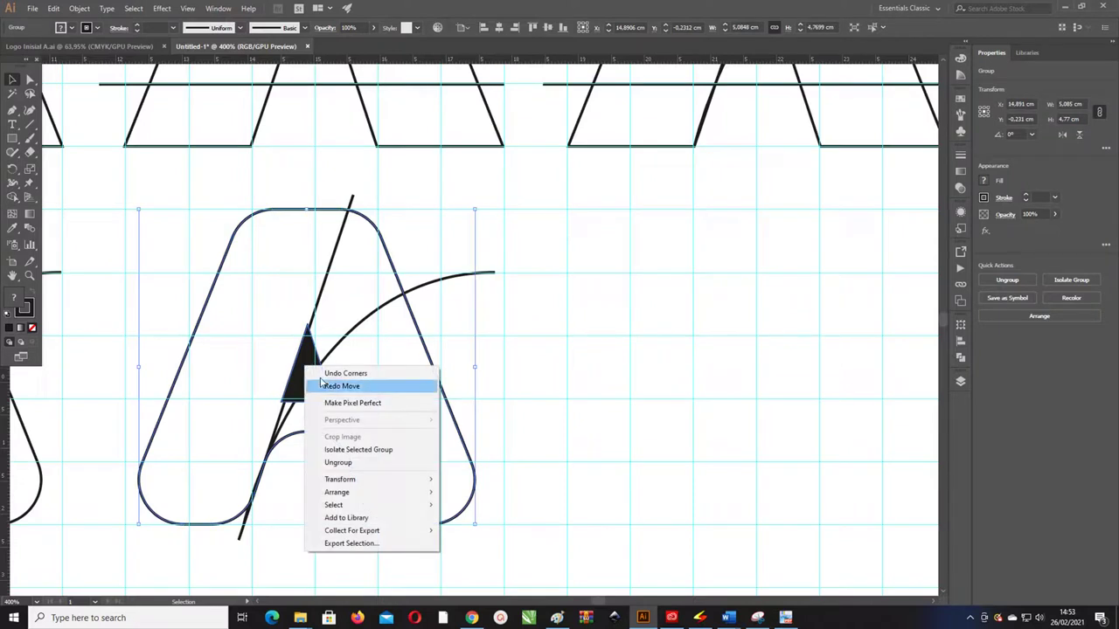
pyautogui.click(356, 464)
# Round the black triangle counter's corners with the live-corner widget.
pyautogui.click(520, 353)
pyautogui.click(306, 367)
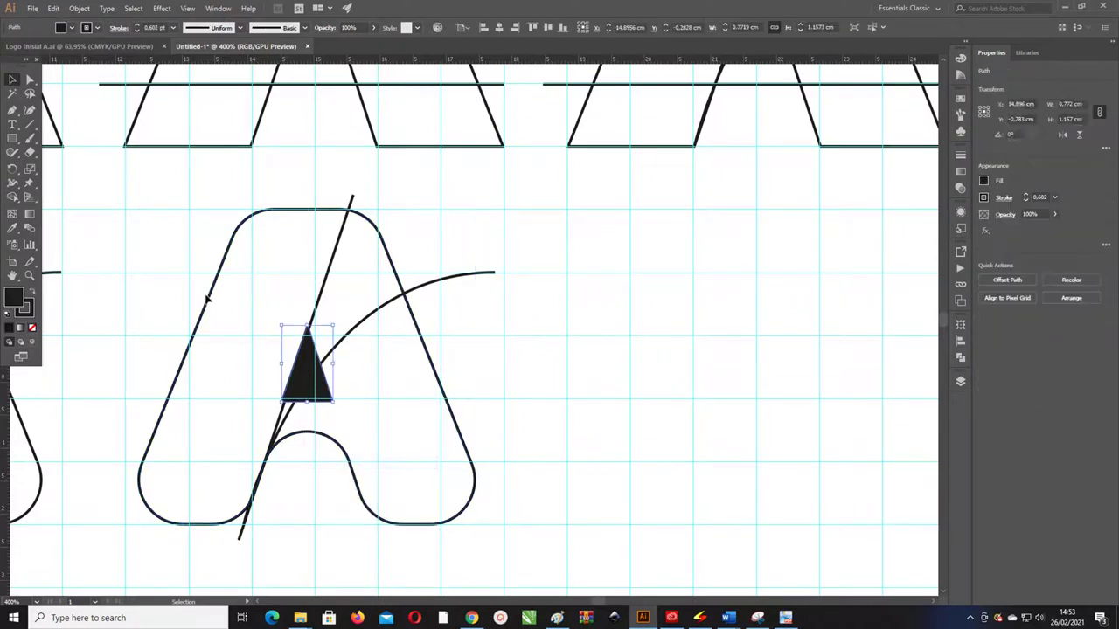
pyautogui.click(31, 78)
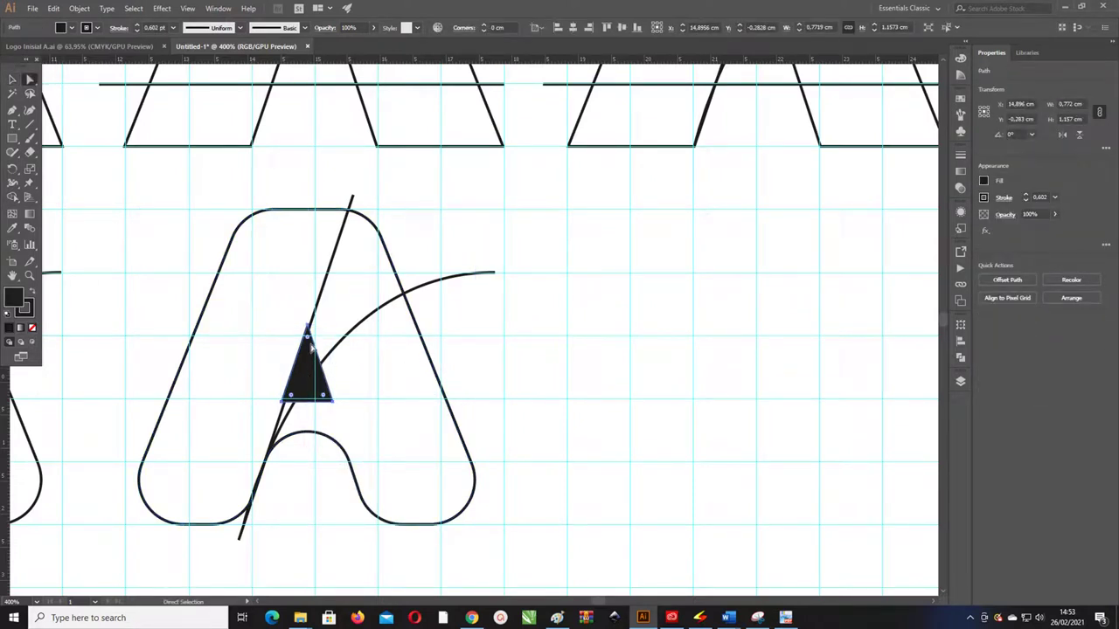
pyautogui.moveTo(311, 347)
pyautogui.mouseDown()
pyautogui.moveTo(309, 374)
pyautogui.moveTo(306, 346)
pyautogui.mouseUp()
pyautogui.click(441, 233)
# Add an anchor at the diagonal's top and extend a horizontal segment along the A's top.
pyautogui.click(353, 201)
pyautogui.press('z')
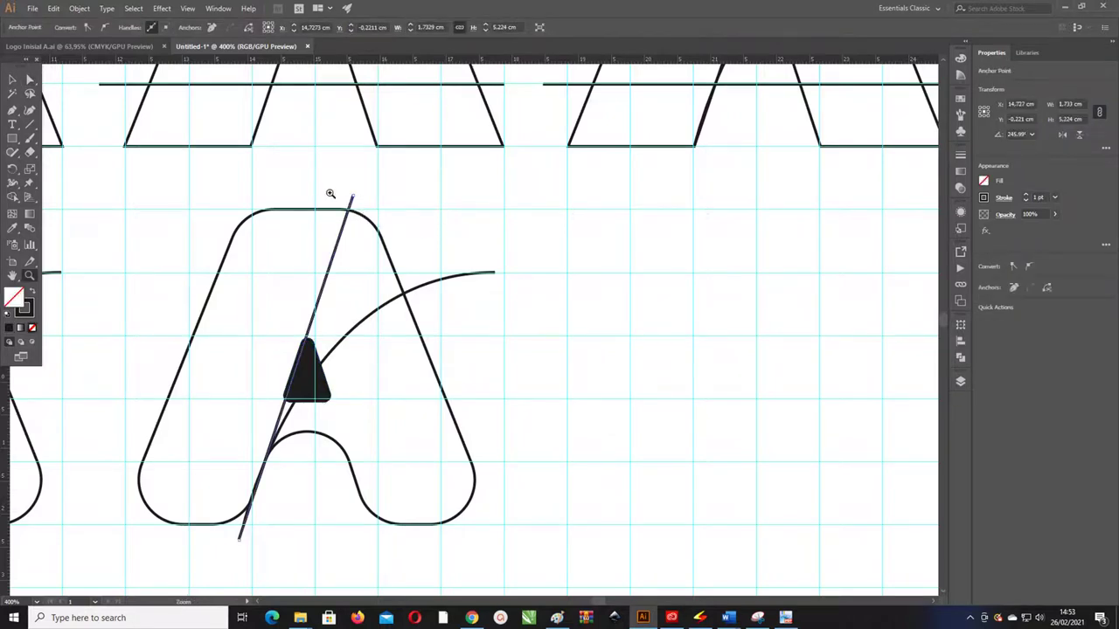
pyautogui.moveTo(327, 192); pyautogui.dragTo(365, 245)
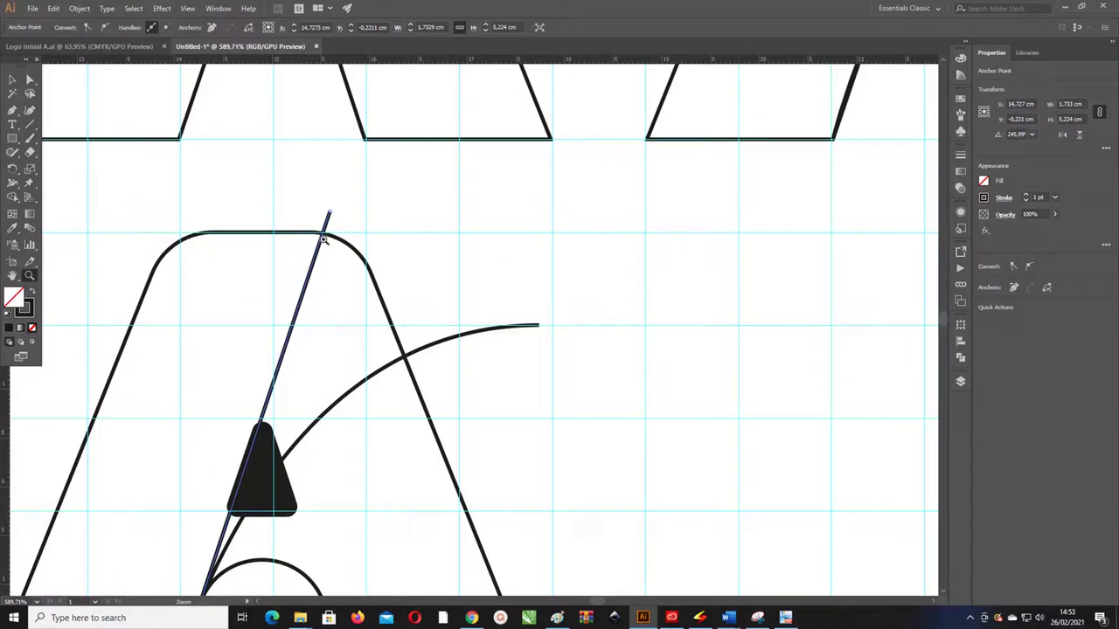
pyautogui.press('p')
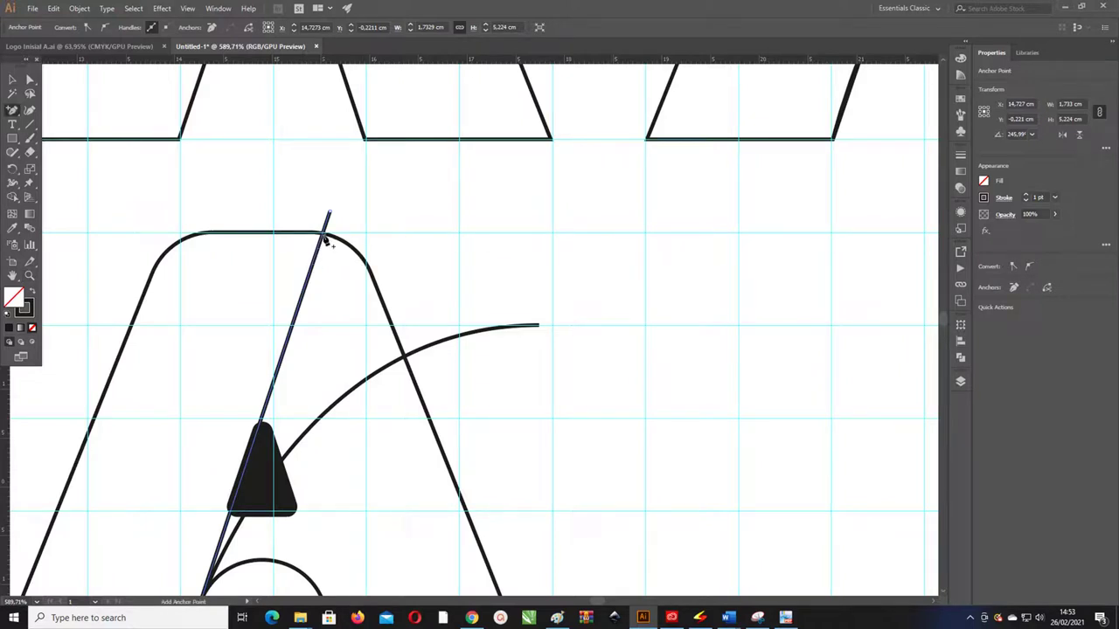
pyautogui.click(323, 237)
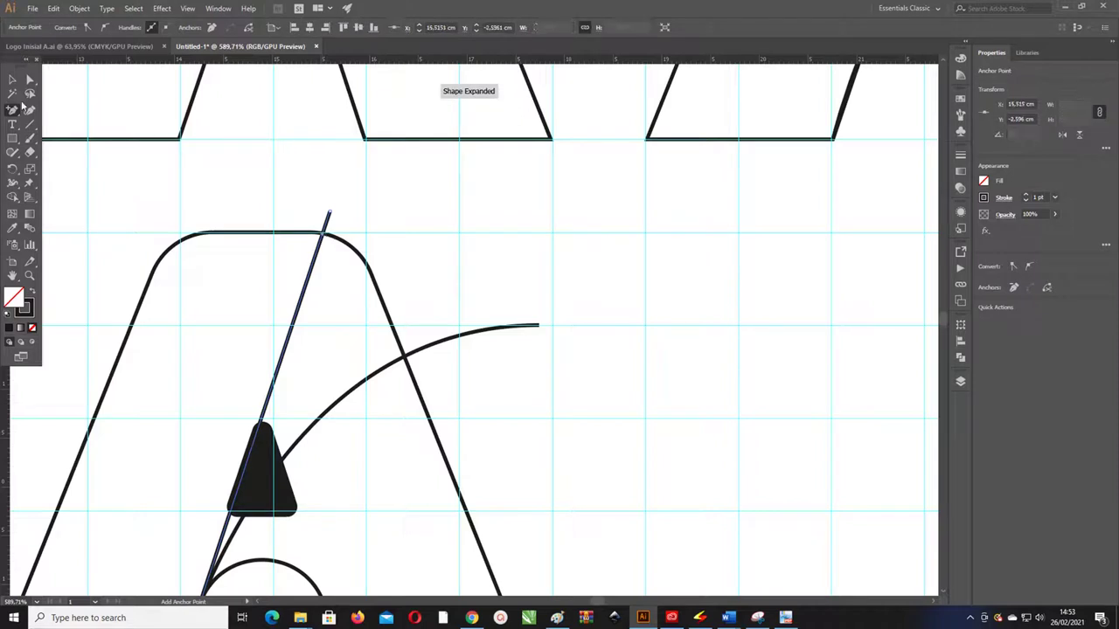
pyautogui.click(30, 80)
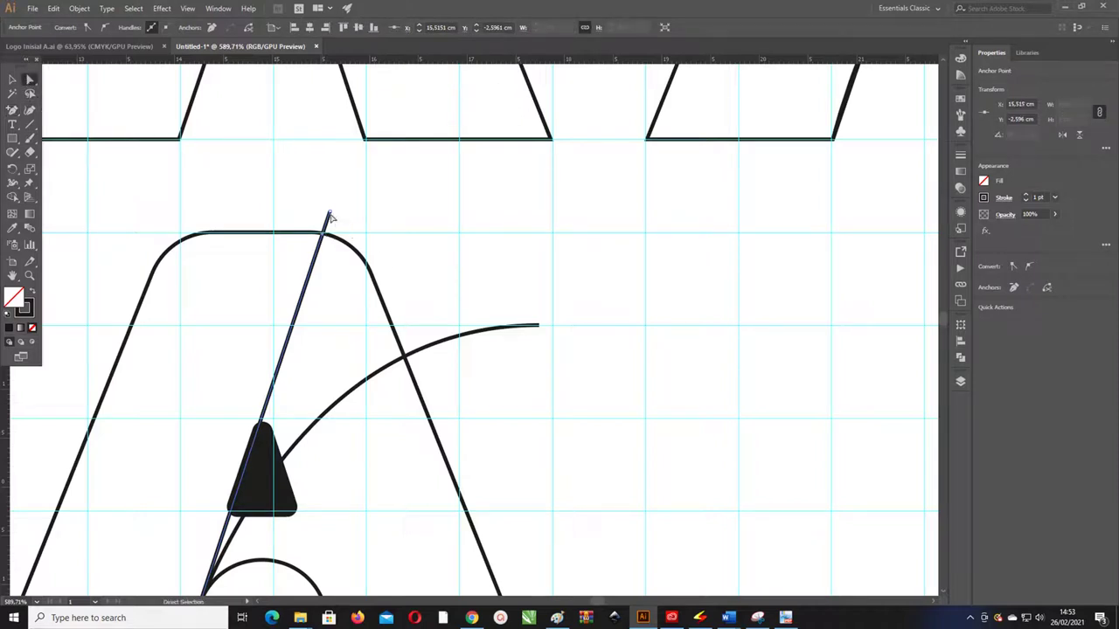
pyautogui.moveTo(330, 216); pyautogui.dragTo(553, 235)
# Zoom into the line's top corner and select the new top segment.
pyautogui.press('z')
pyautogui.moveTo(319, 245); pyautogui.dragTo(378, 289)
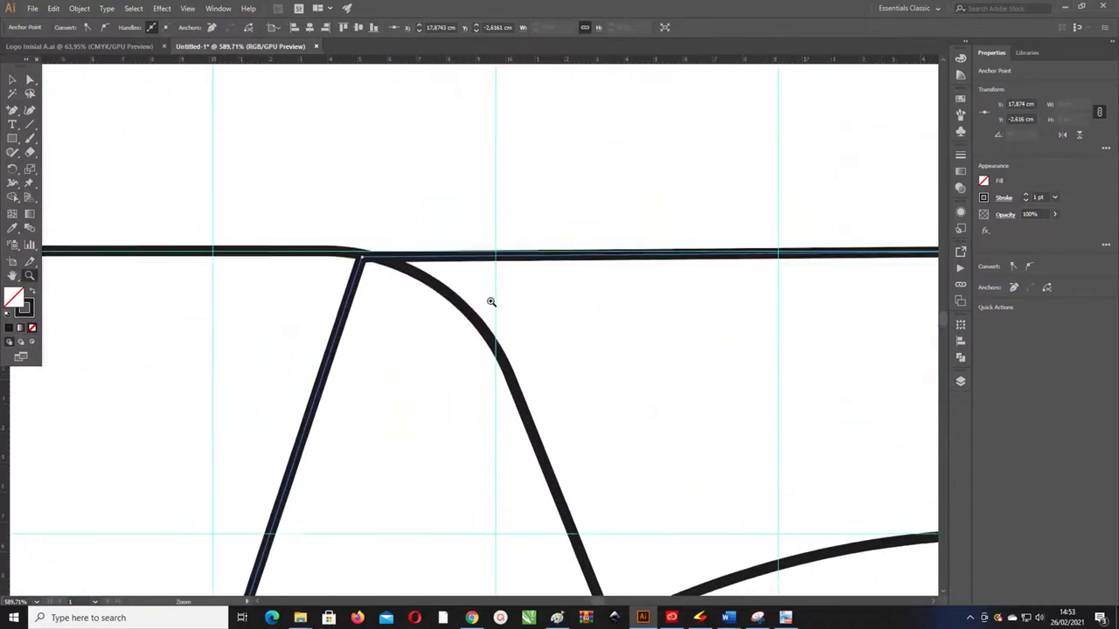
pyautogui.press('a')
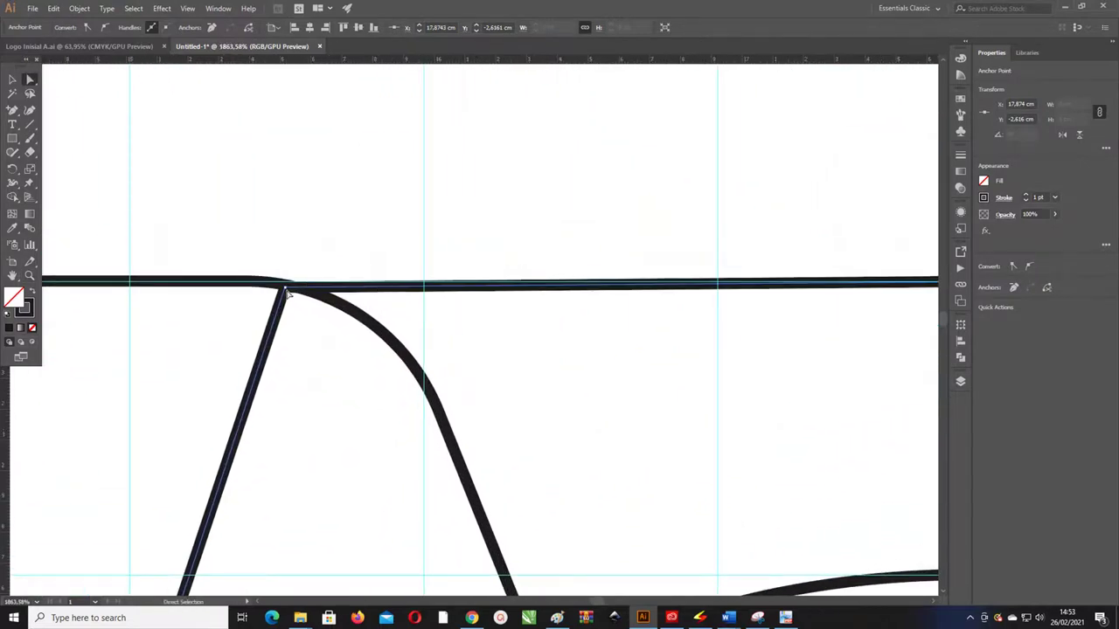
pyautogui.click(286, 289)
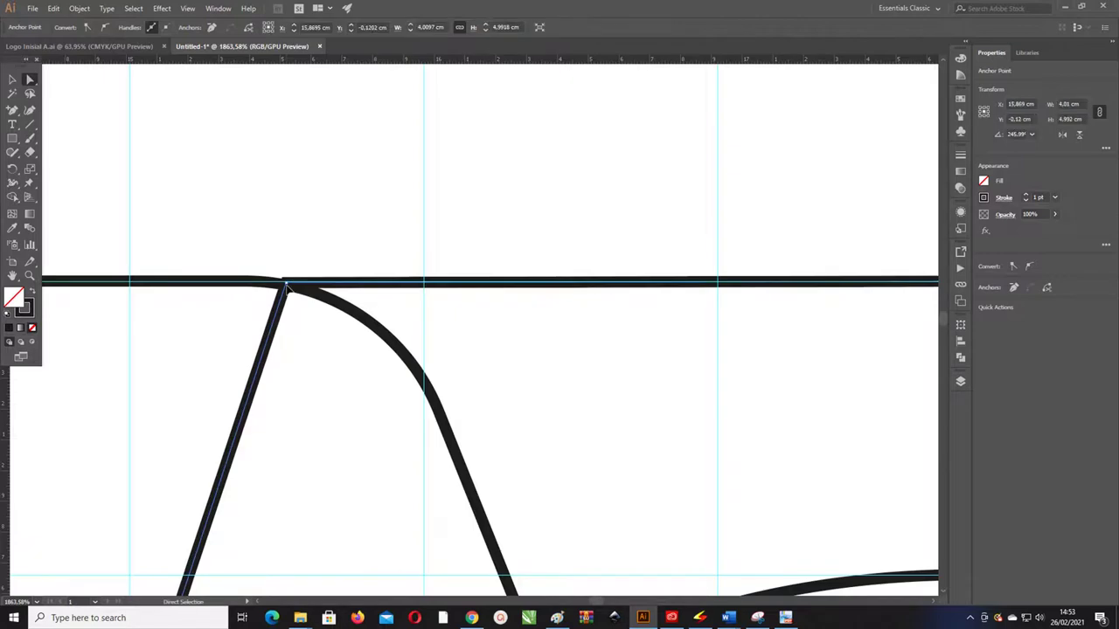
pyautogui.scroll(-3, 406, 294)
pyautogui.scroll(-3, 406, 293)
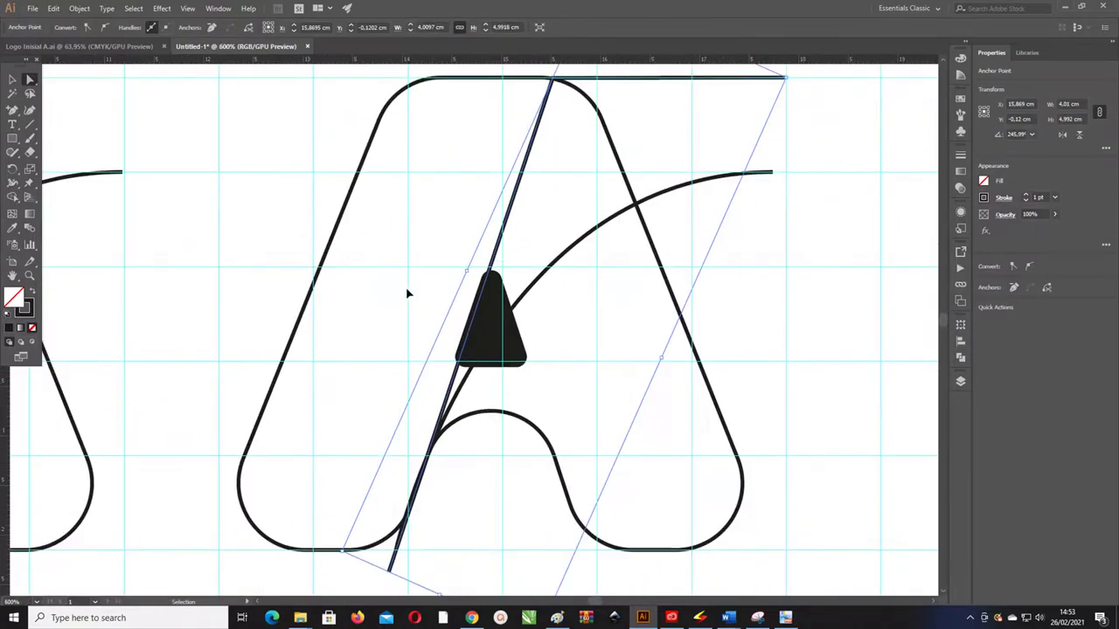
pyautogui.scroll(-3, 407, 293)
# Select the fifth A with its diagonal and top line and Alt+Shift-drag a copy rightward.
pyautogui.moveTo(676, 362); pyautogui.dragTo(589, 352)
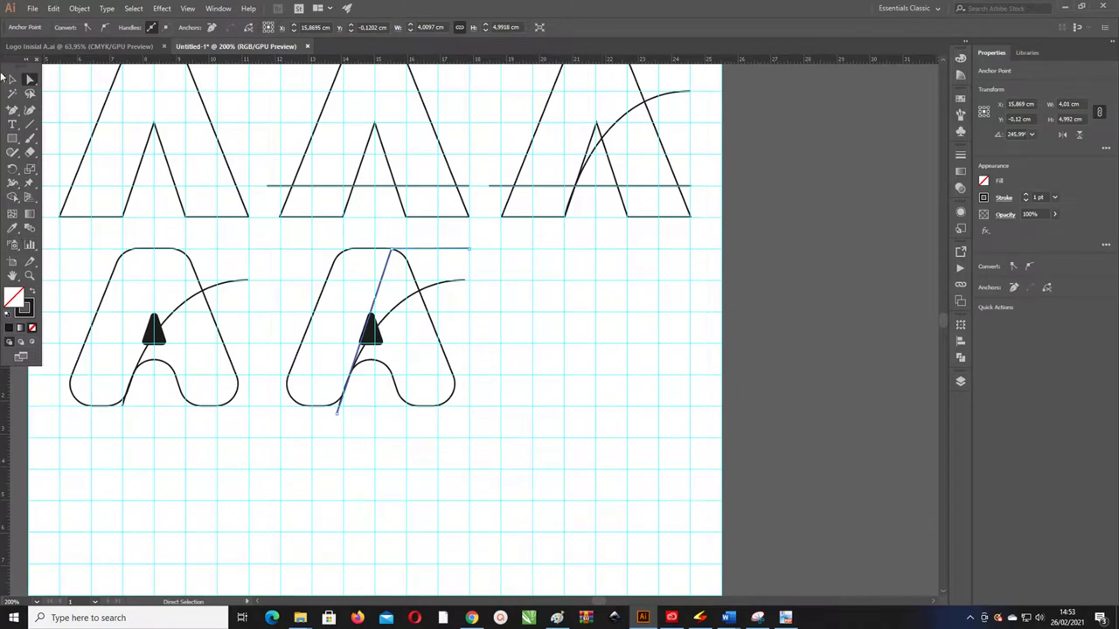
pyautogui.press('v')
pyautogui.click(508, 439)
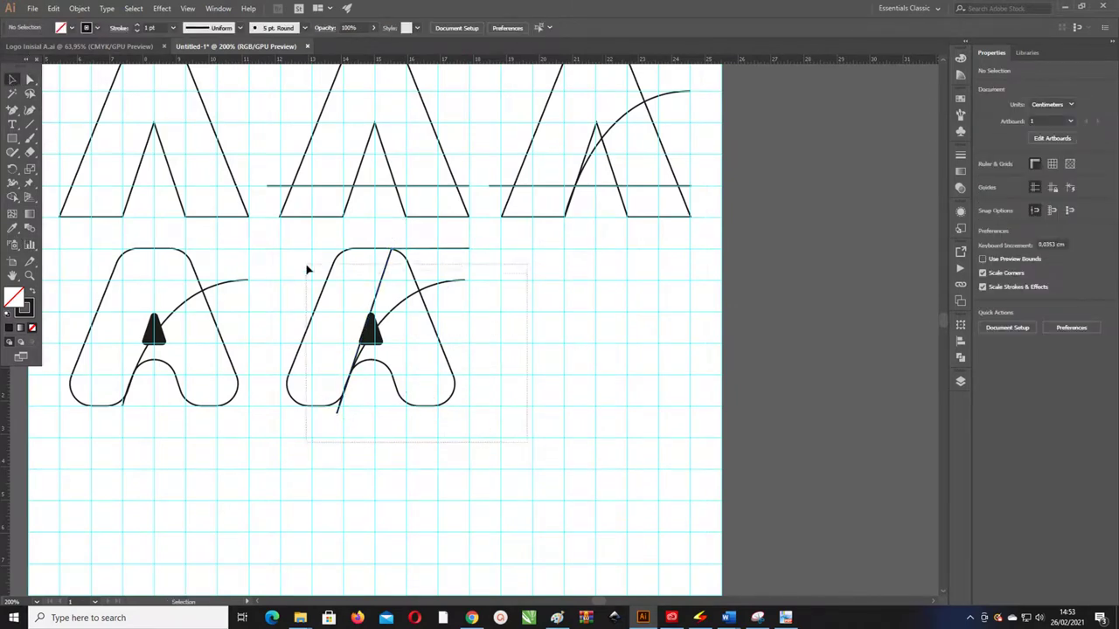
pyautogui.click(336, 288)
pyautogui.moveTo(330, 276); pyautogui.dragTo(553, 275)
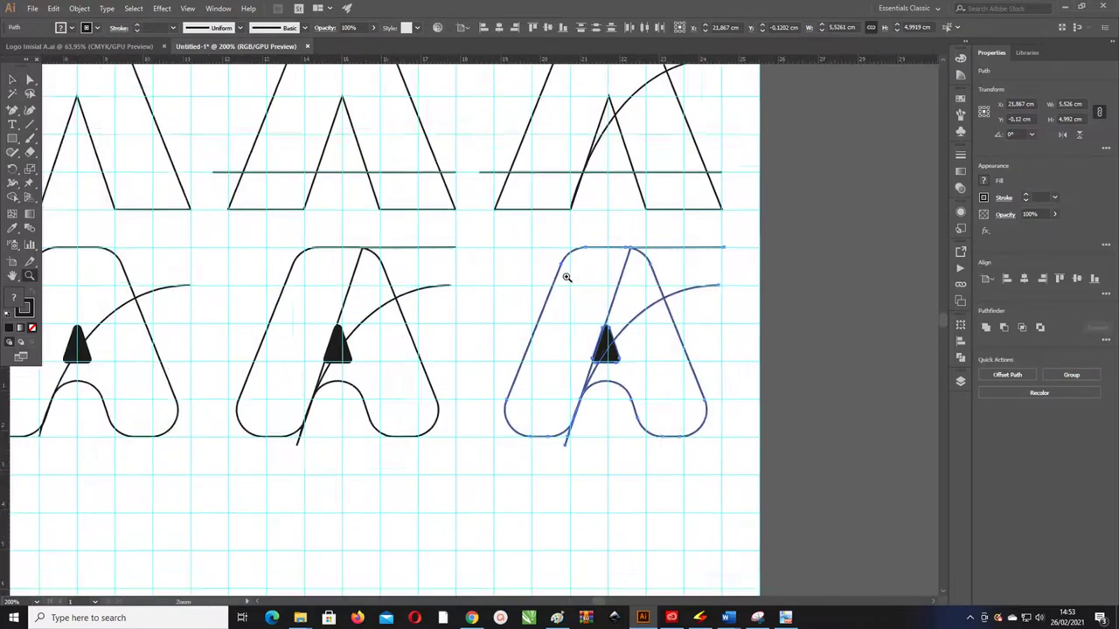
pyautogui.scroll(2, 564, 275)
# Select the copied A's outer outline and fill it with a magenta swatch.
pyautogui.click(13, 81)
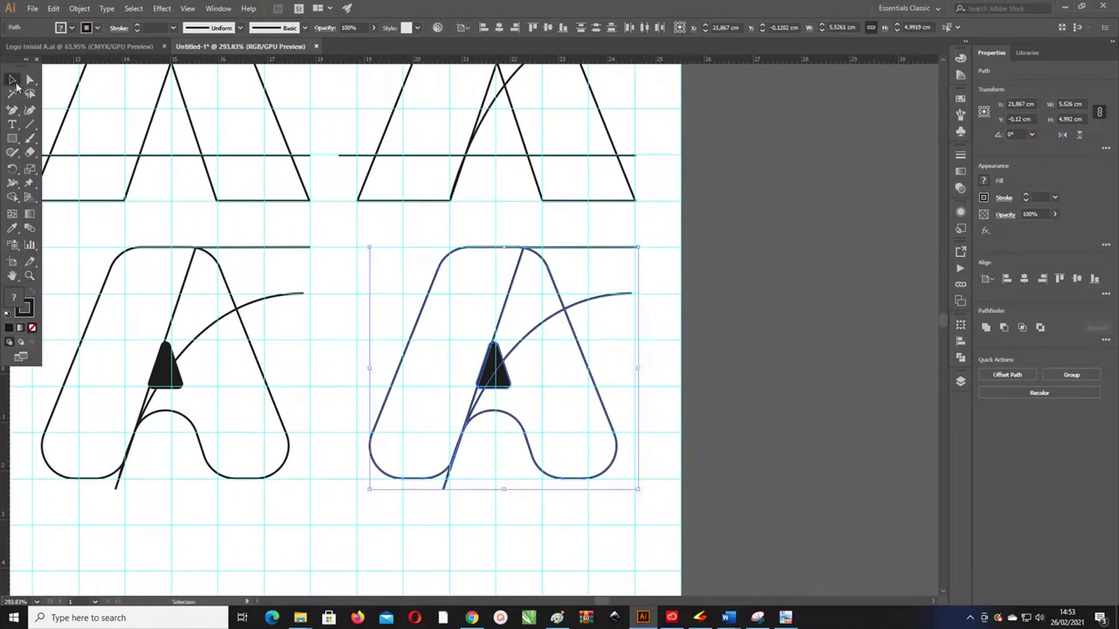
pyautogui.click(677, 396)
pyautogui.click(583, 358)
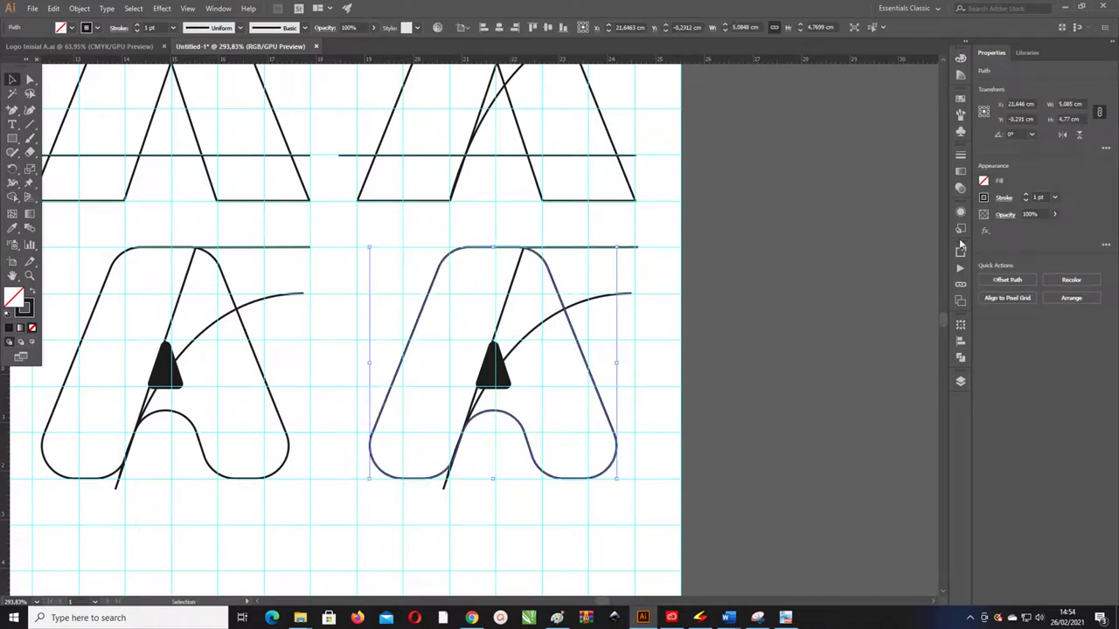
pyautogui.click(960, 171)
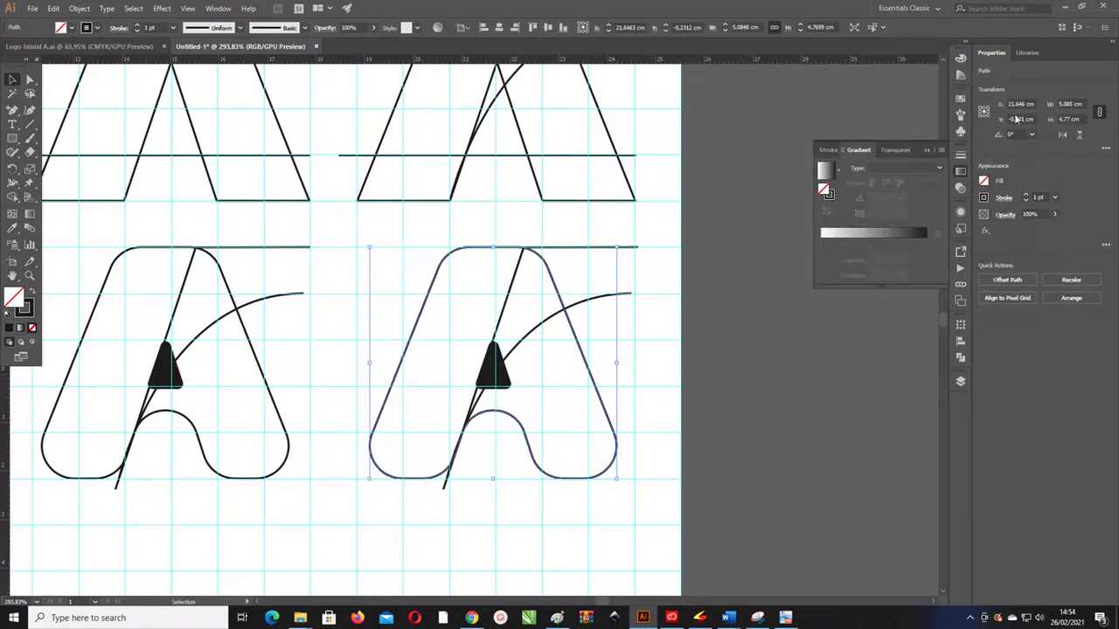
pyautogui.click(961, 99)
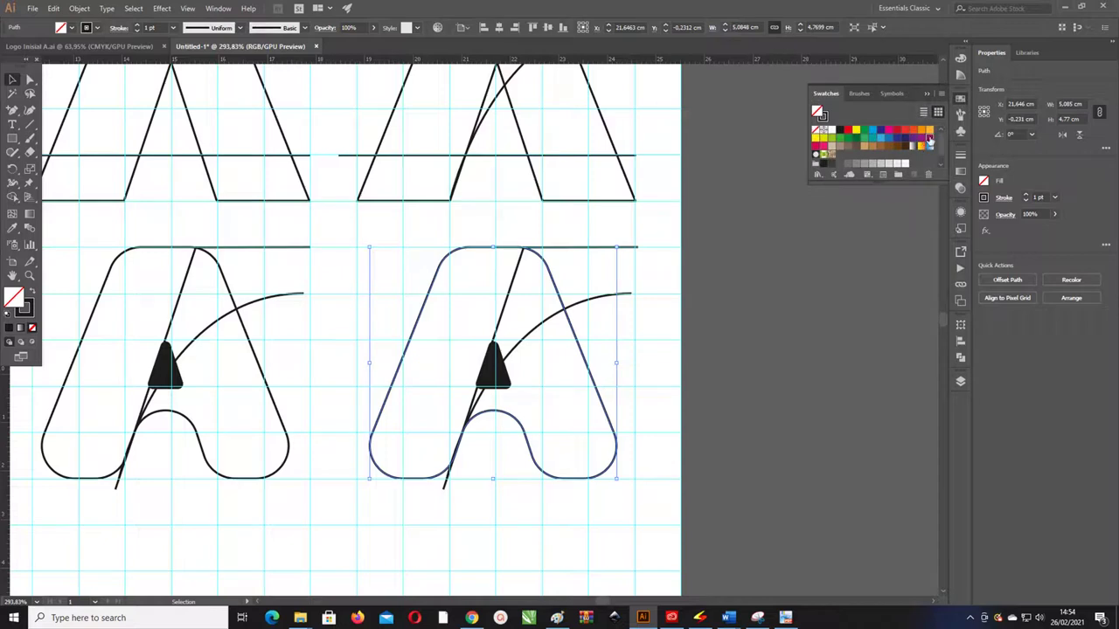
pyautogui.click(929, 140)
pyautogui.click(499, 365)
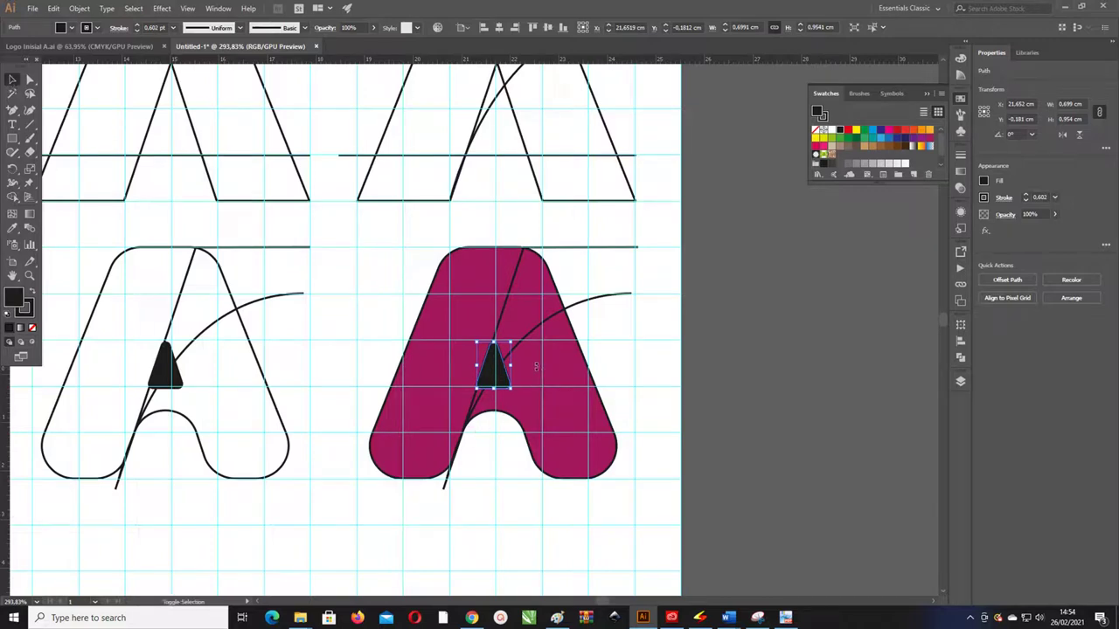
# Cut the black triangle out of the magenta A with Minus Front and set its stroke to None.
pyautogui.keyDown('shift'); pyautogui.click(539, 368); pyautogui.keyUp('shift')
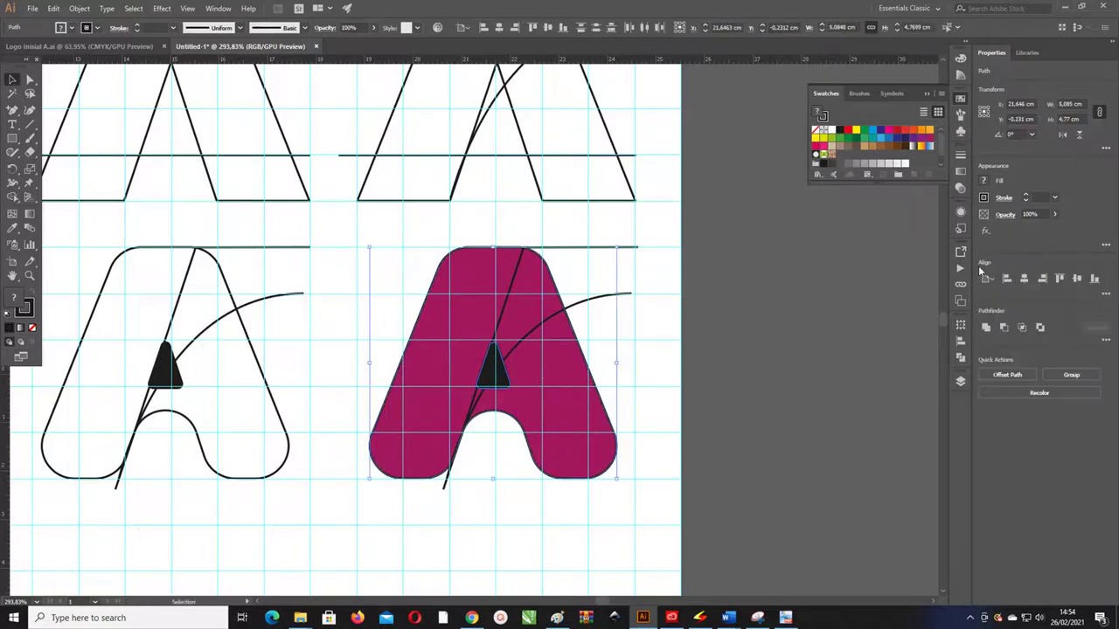
pyautogui.click(961, 357)
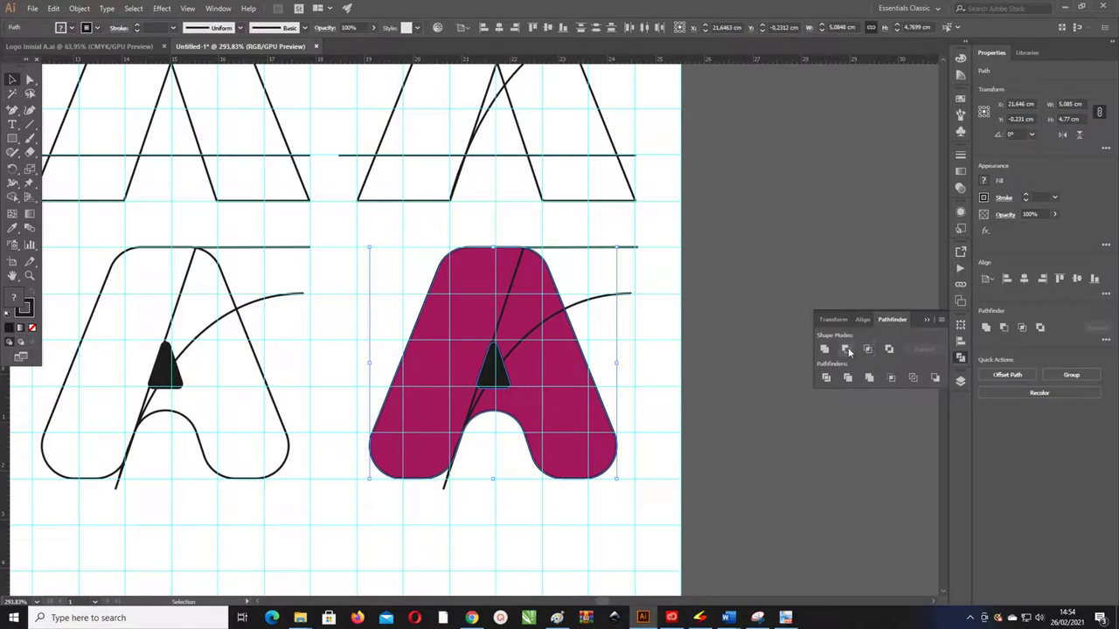
pyautogui.click(848, 349)
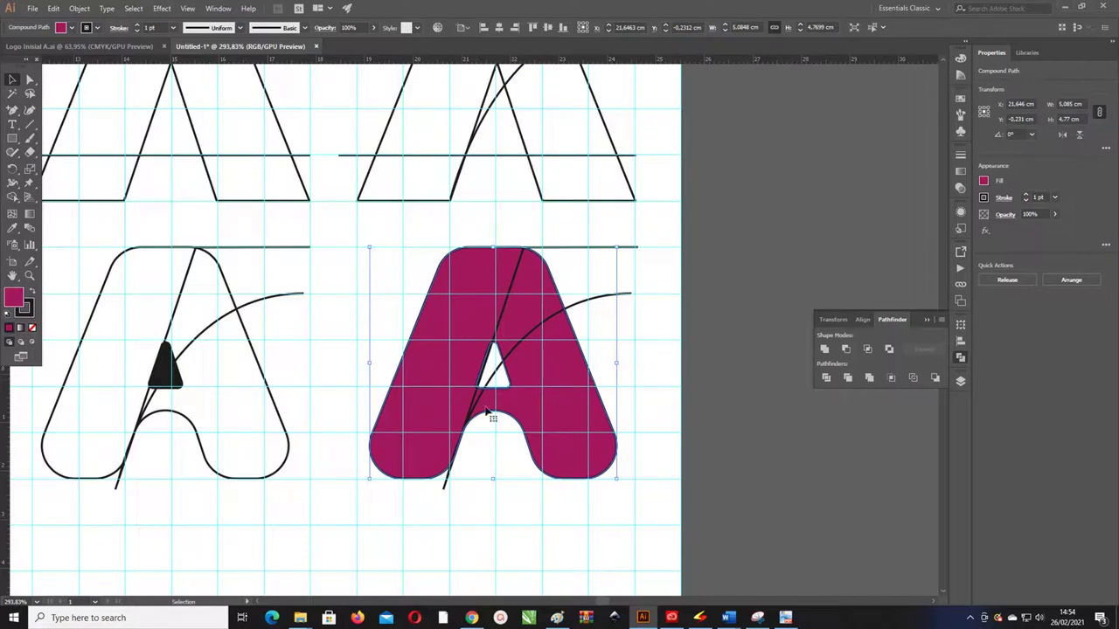
pyautogui.click(33, 327)
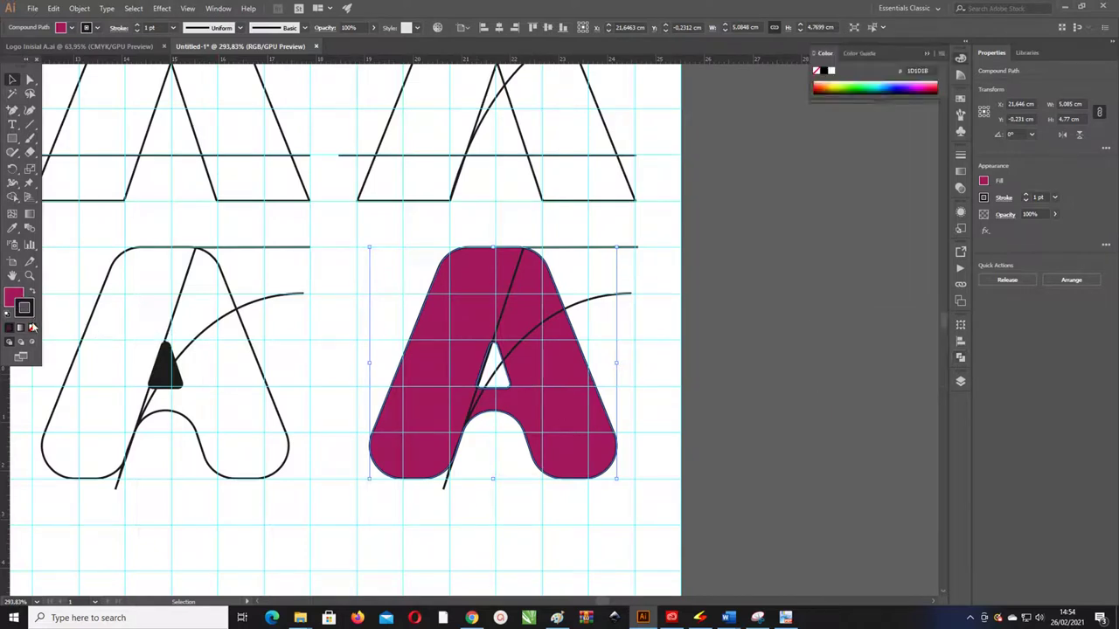
pyautogui.click(33, 327)
# Zoom in on the A's top corner where the slanted and horizontal lines meet.
pyautogui.press('z')
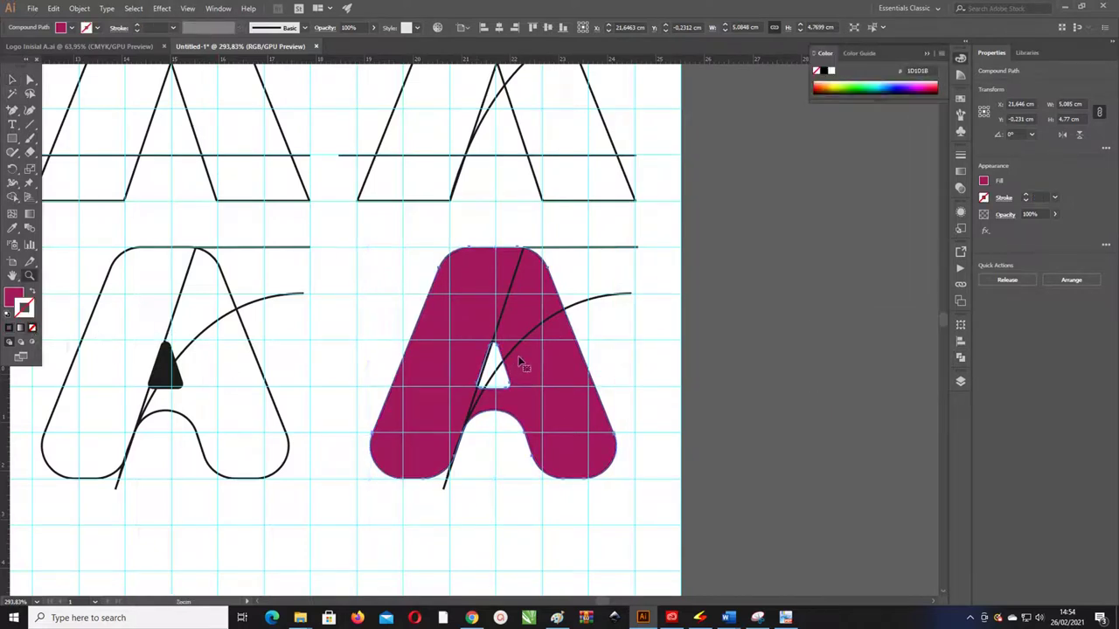
pyautogui.click(431, 302)
pyautogui.moveTo(490, 325); pyautogui.dragTo(451, 324)
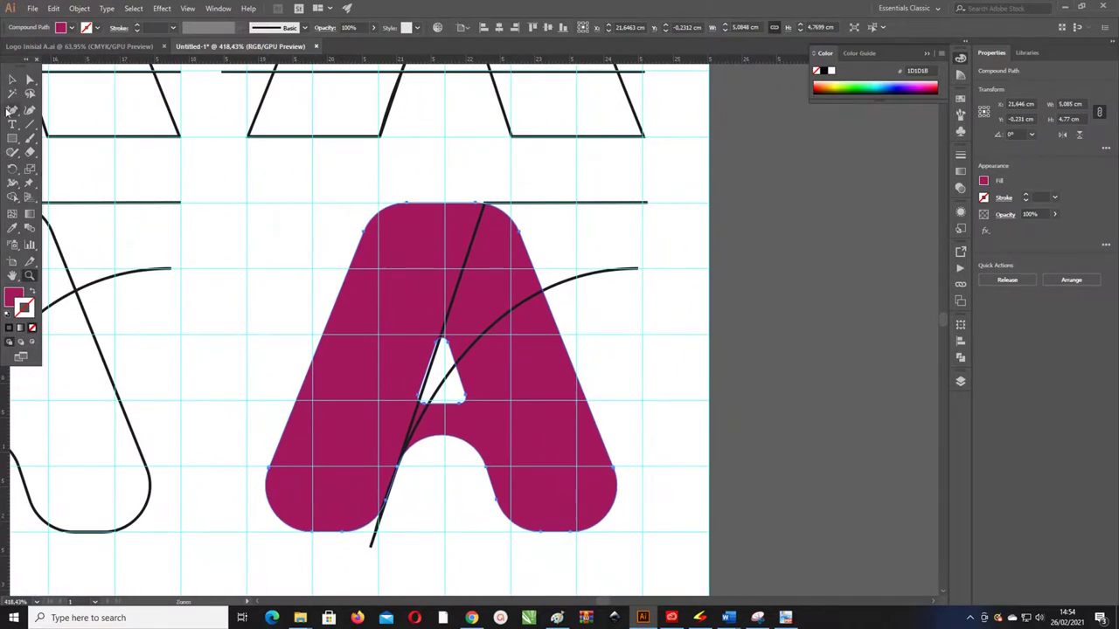
pyautogui.click(472, 192)
pyautogui.click(626, 255)
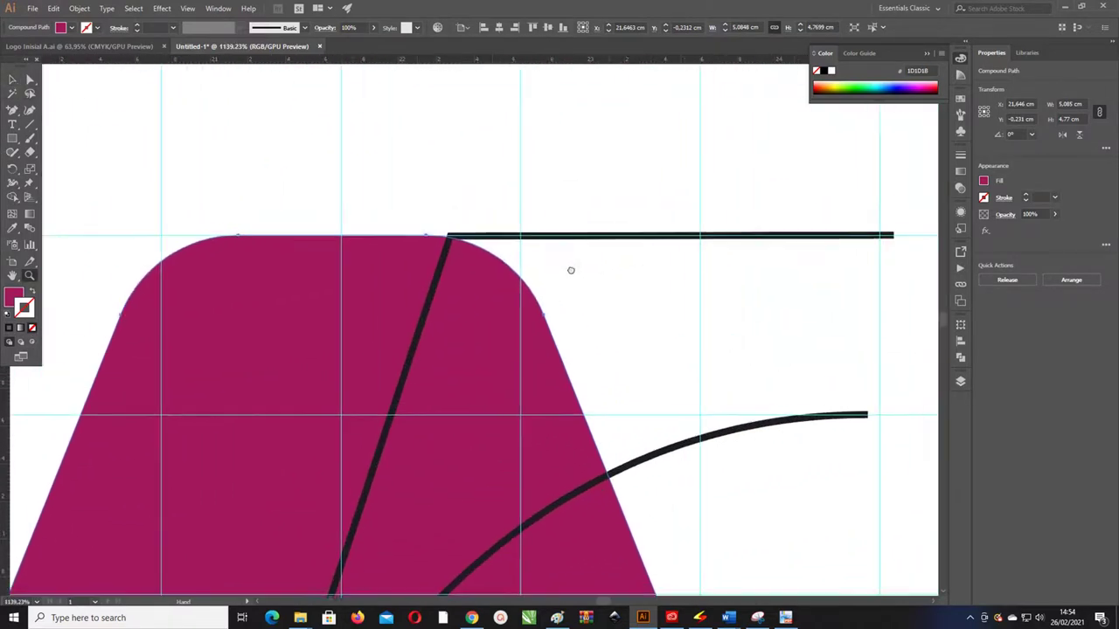
# Drag the corner anchor's live-corner widget to round the junction into a smooth curve.
pyautogui.press('a')
pyautogui.click(561, 242)
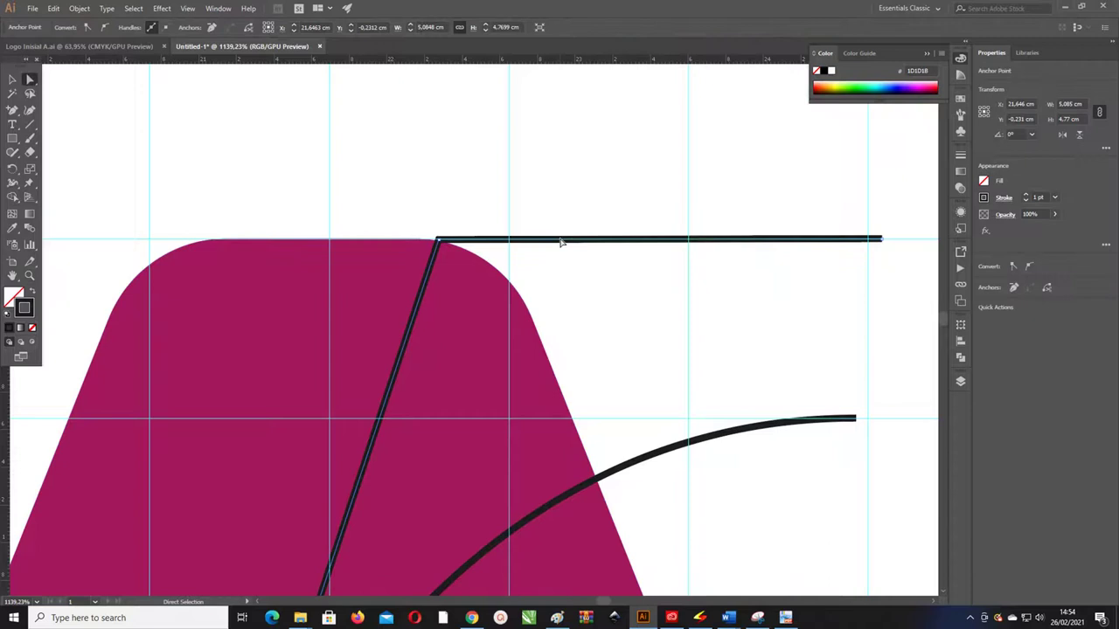
pyautogui.click(438, 241)
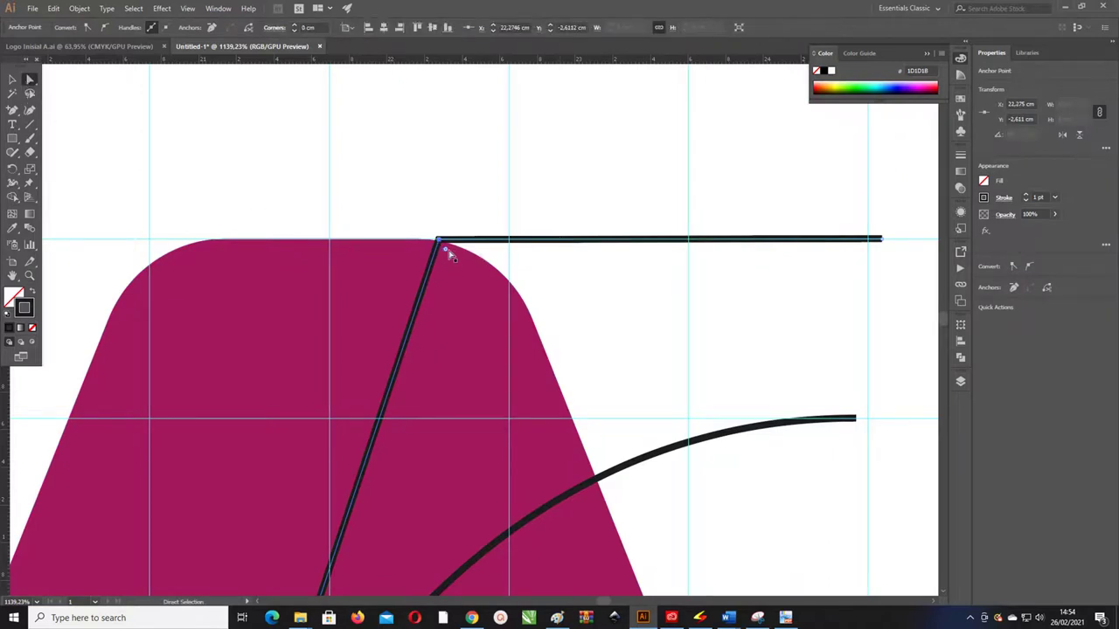
pyautogui.moveTo(449, 254); pyautogui.dragTo(521, 312)
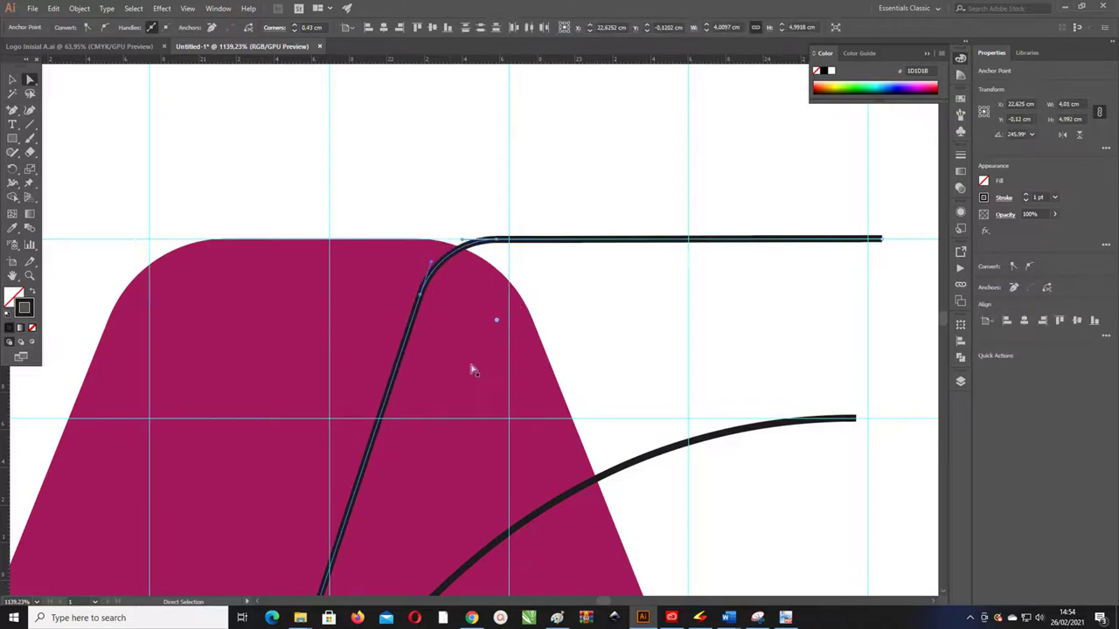
pyautogui.moveTo(497, 320); pyautogui.dragTo(819, 480)
pyautogui.moveTo(487, 307); pyautogui.dragTo(518, 354)
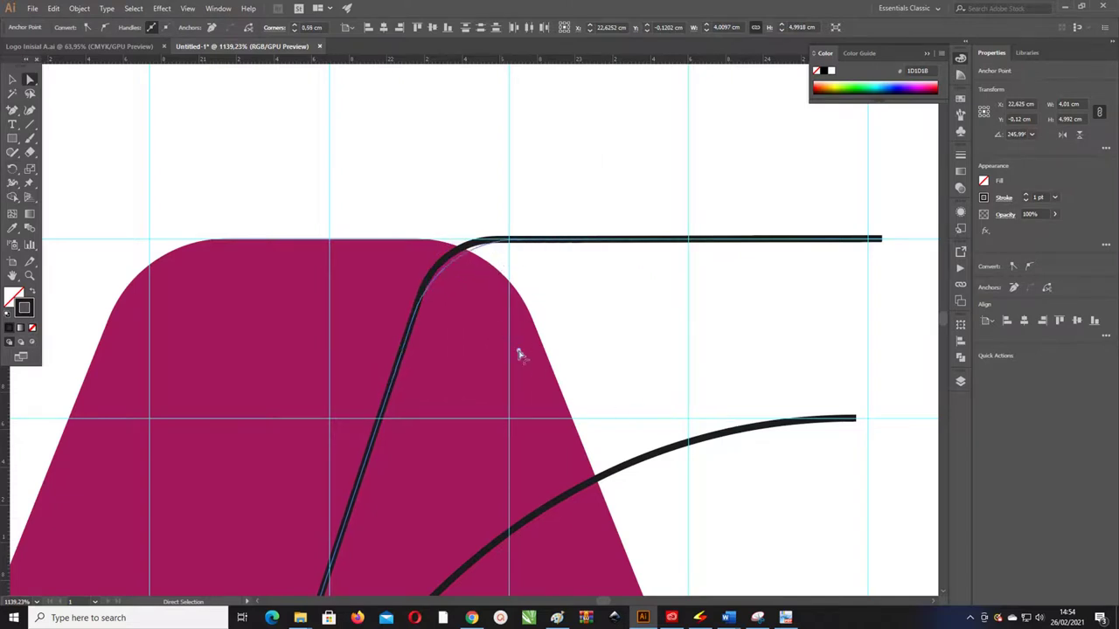
pyautogui.moveTo(518, 354); pyautogui.dragTo(498, 342)
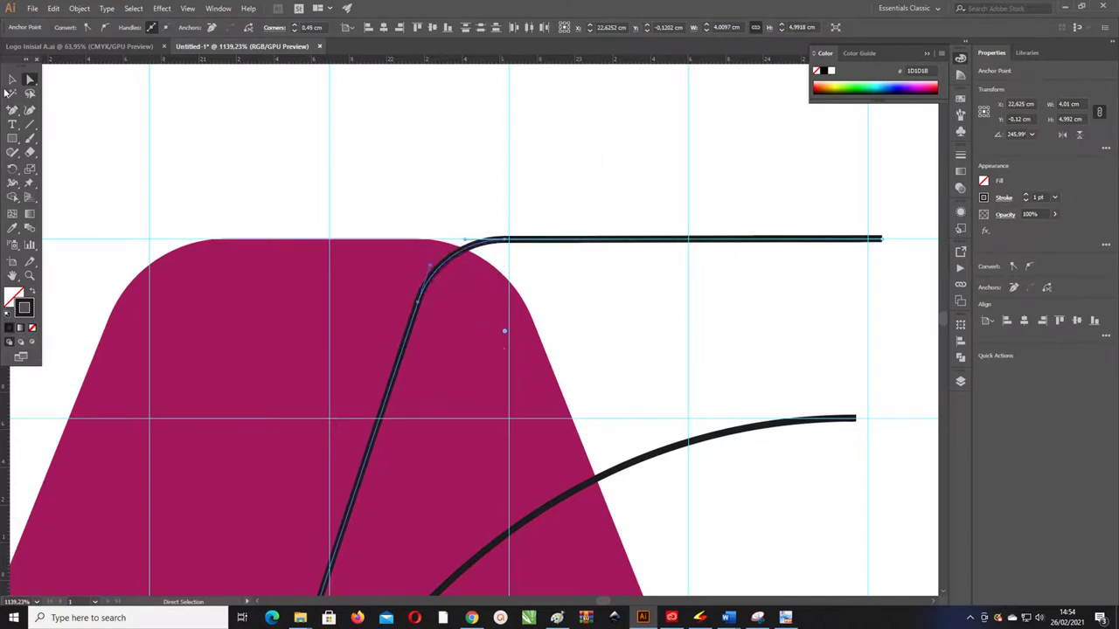
pyautogui.click(12, 79)
pyautogui.click(291, 104)
# Divide the magenta A along the slanted line and ungroup the resulting pieces.
pyautogui.hotkey('ctrl', '-')
pyautogui.hotkey('ctrl', '-')
pyautogui.hotkey('ctrl', '-')
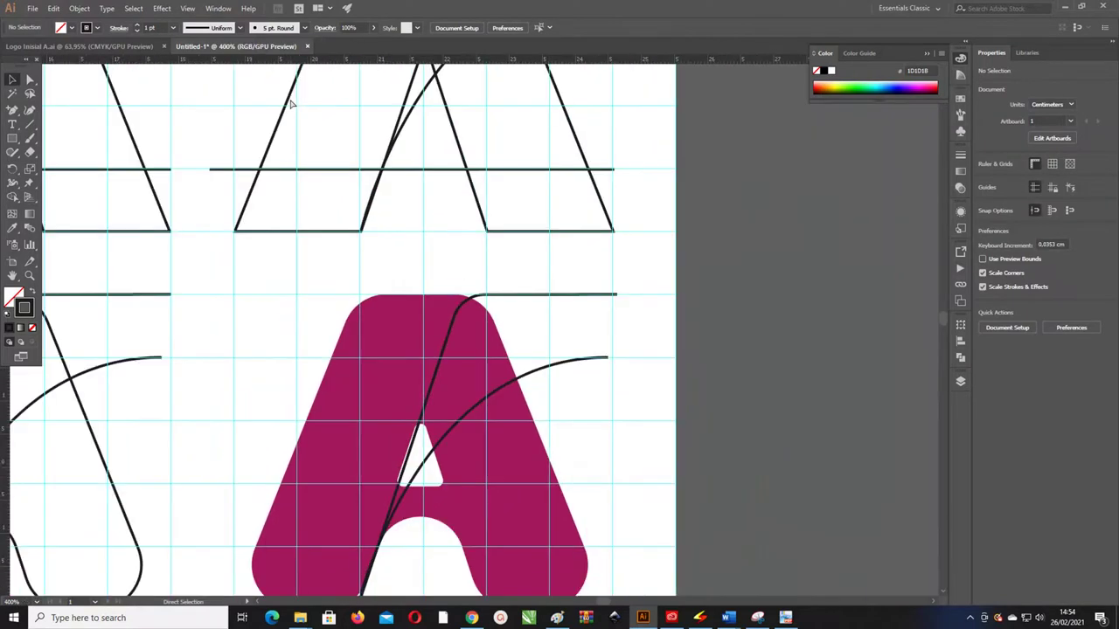
pyautogui.moveTo(572, 363); pyautogui.dragTo(494, 301)
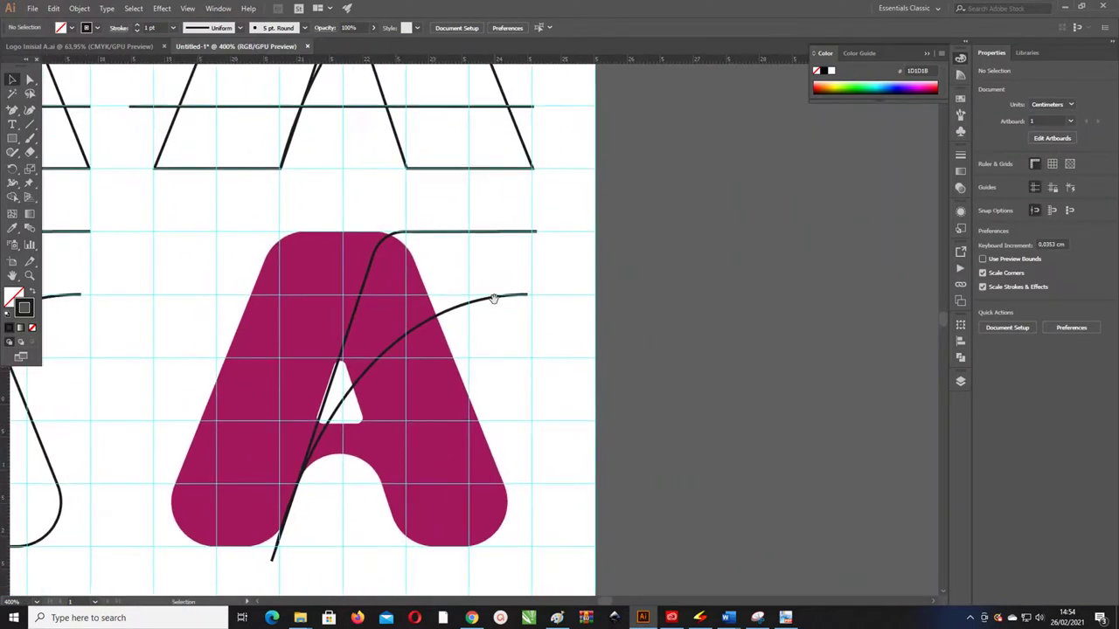
pyautogui.hotkey('shift', 'm')
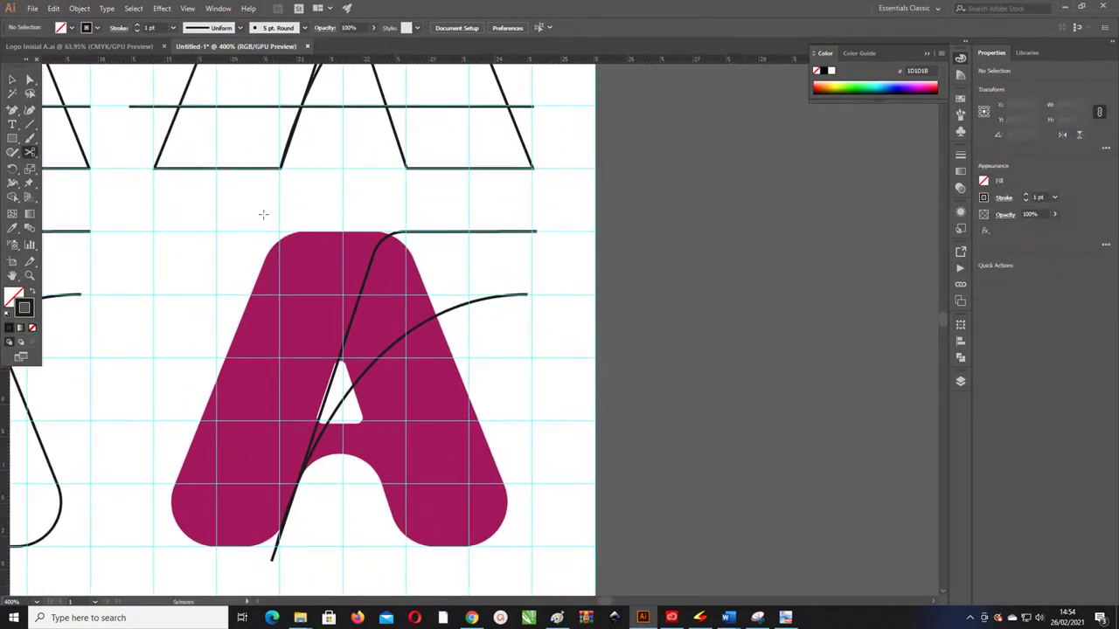
pyautogui.click(13, 80)
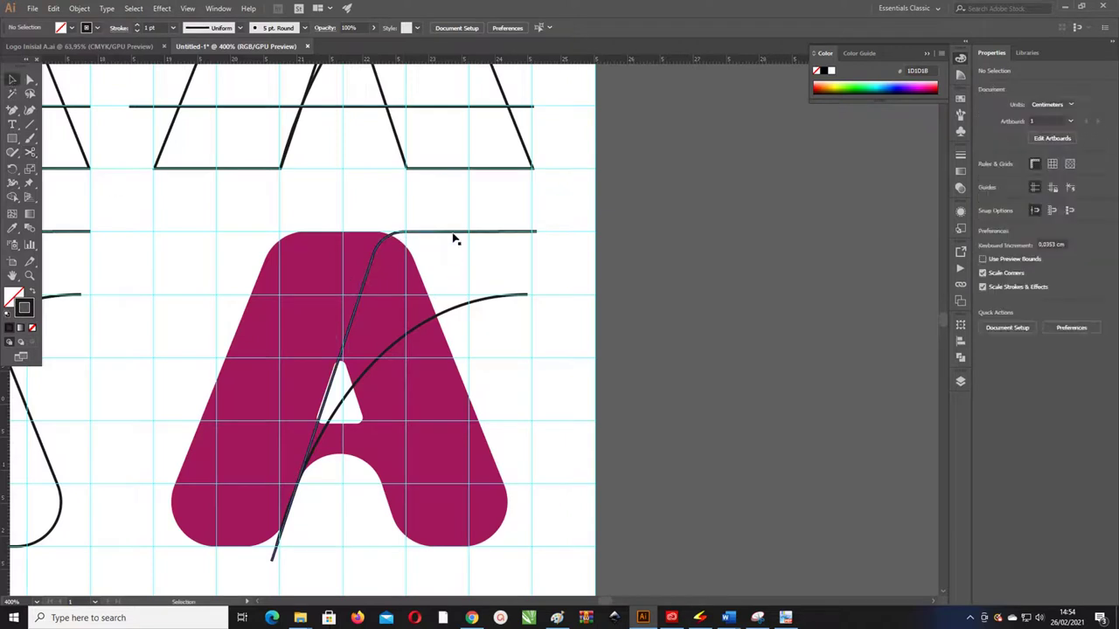
pyautogui.click(453, 235)
pyautogui.keyDown('shift'); pyautogui.click(306, 266); pyautogui.keyUp('shift')
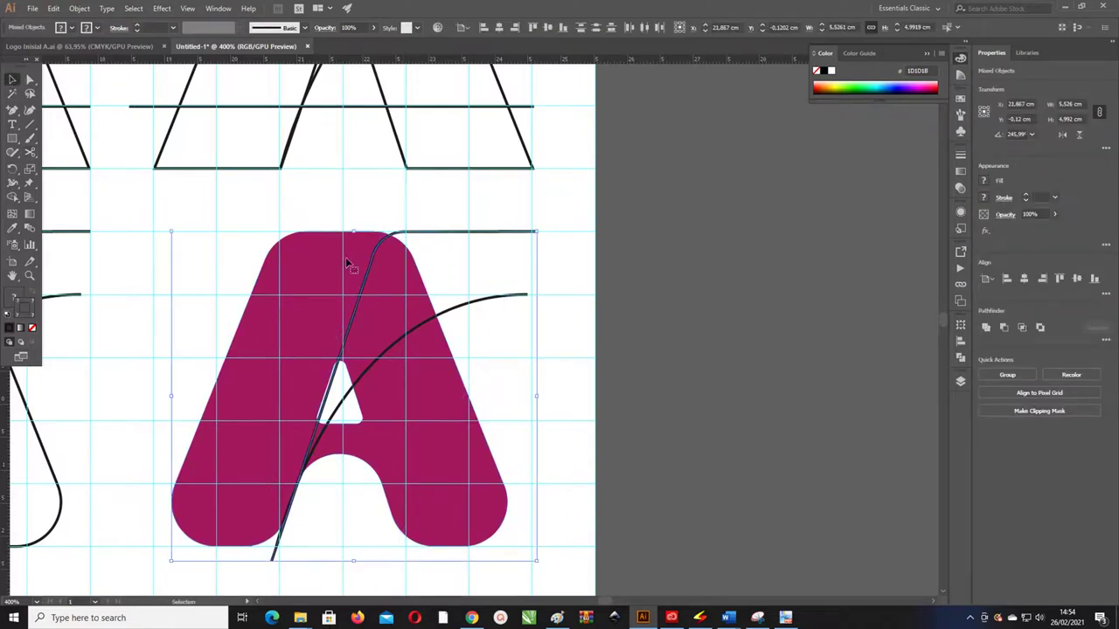
pyautogui.click(961, 358)
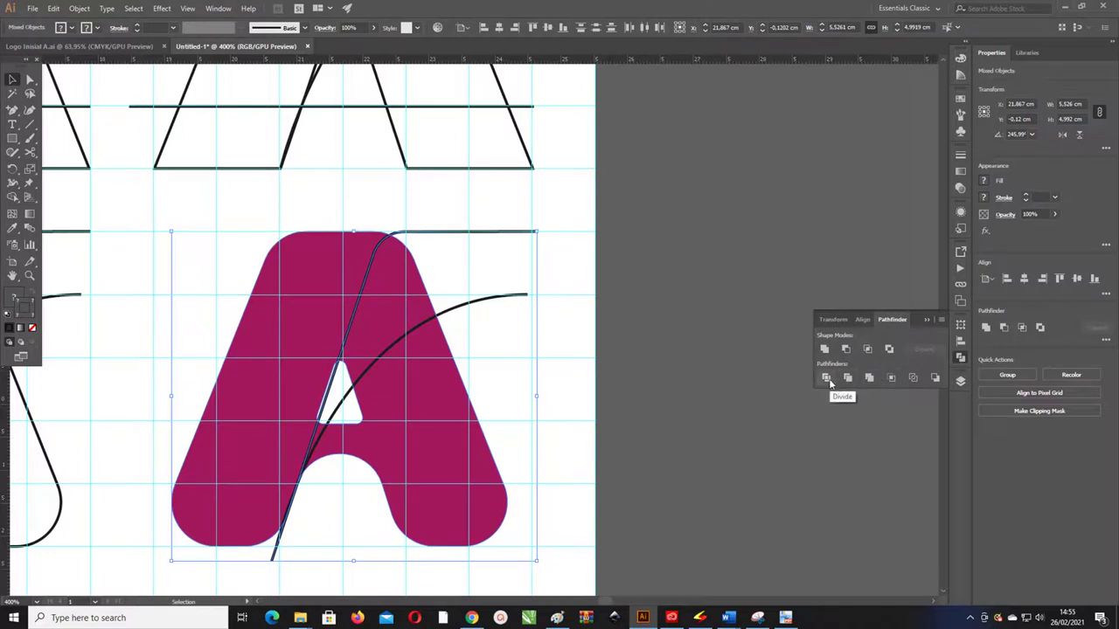
pyautogui.click(825, 378)
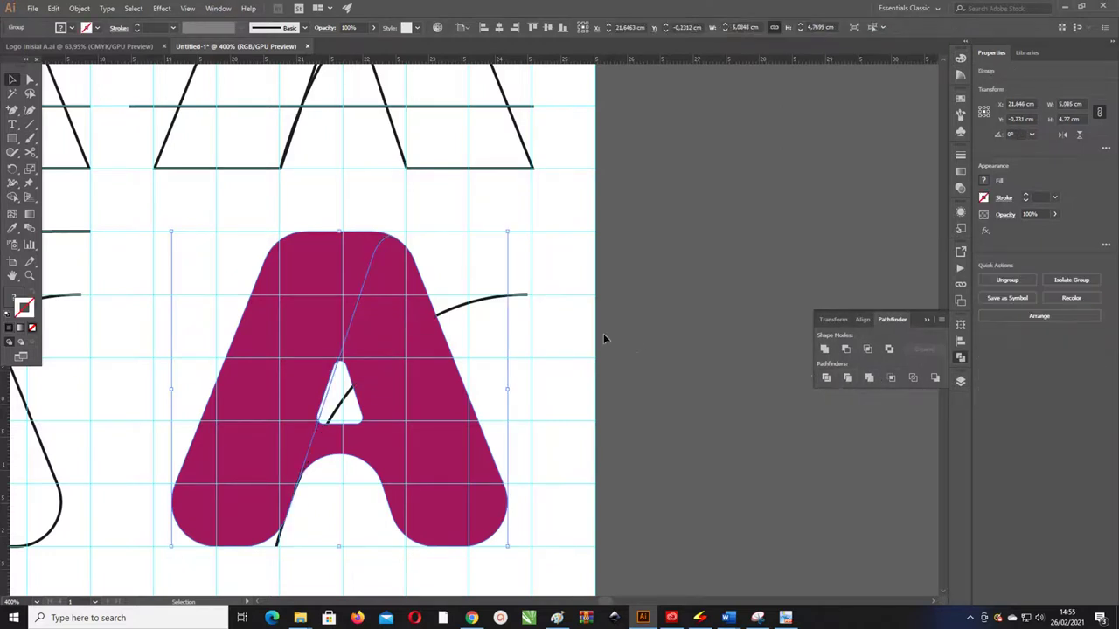
pyautogui.rightClick(381, 320)
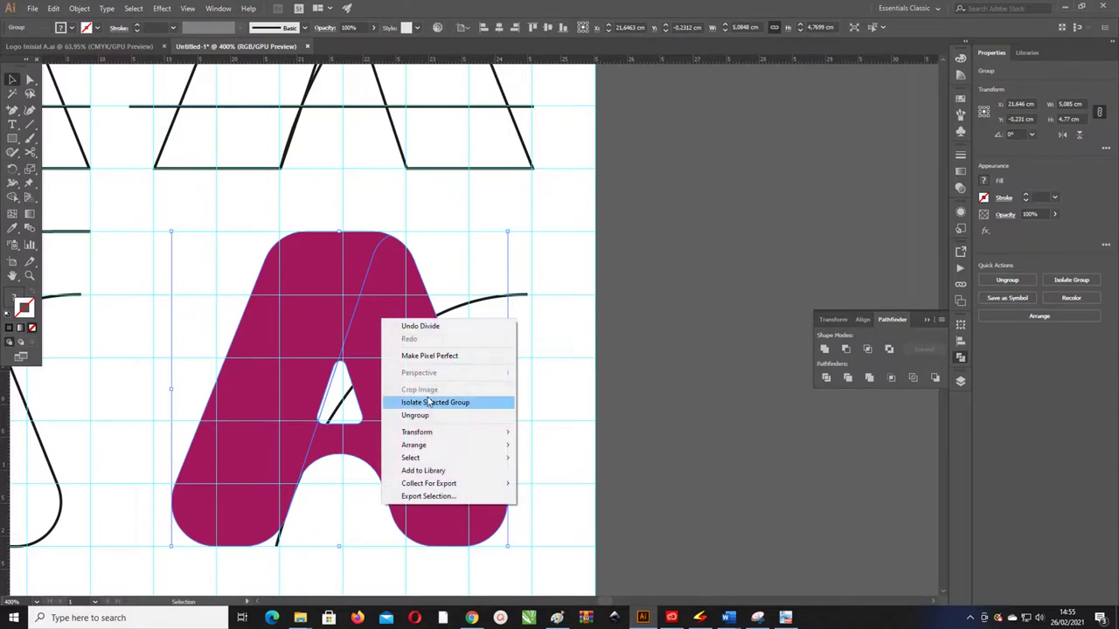
pyautogui.click(428, 414)
pyautogui.click(528, 375)
# Divide the A piece along the curved line and ungroup the new pieces.
pyautogui.click(523, 298)
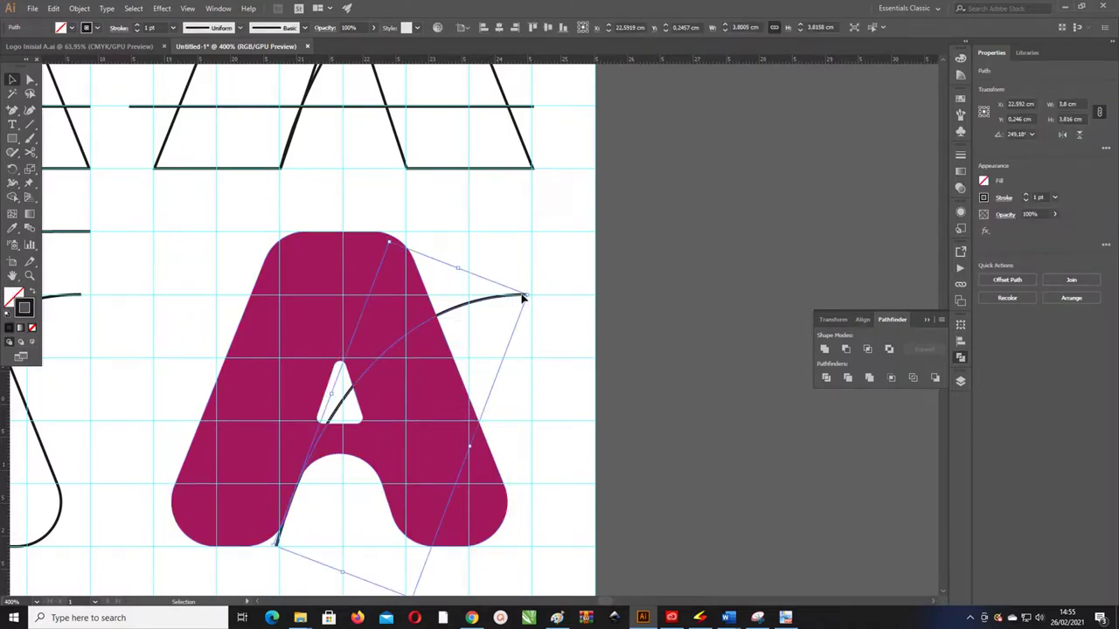
pyautogui.press('ctrl')
pyautogui.keyDown('shift'); pyautogui.click(442, 375); pyautogui.keyUp('shift')
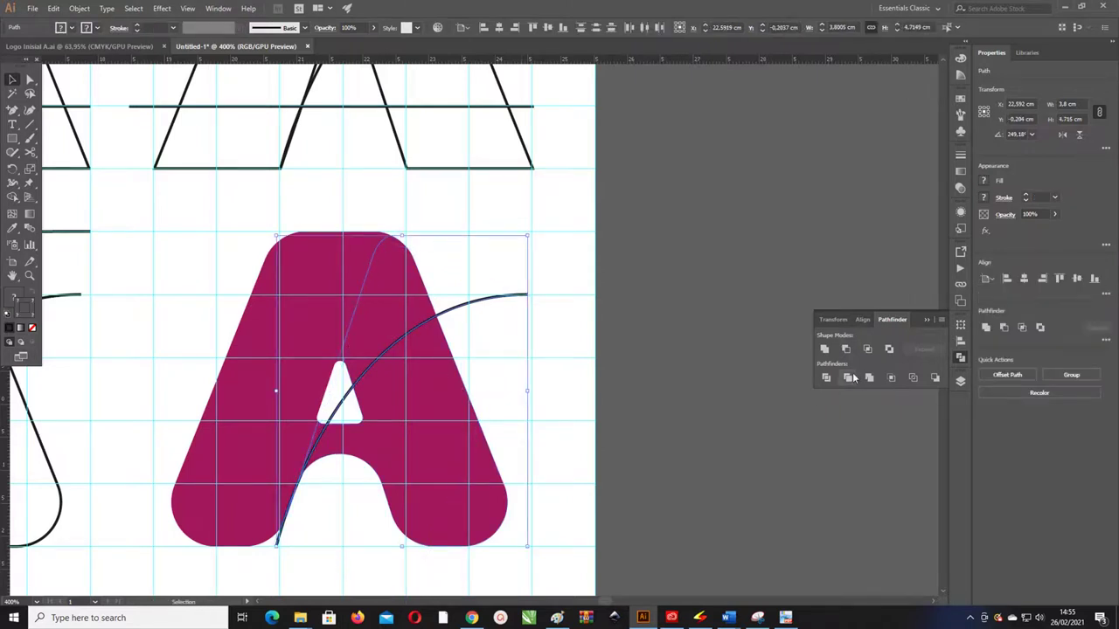
pyautogui.click(826, 378)
pyautogui.rightClick(434, 386)
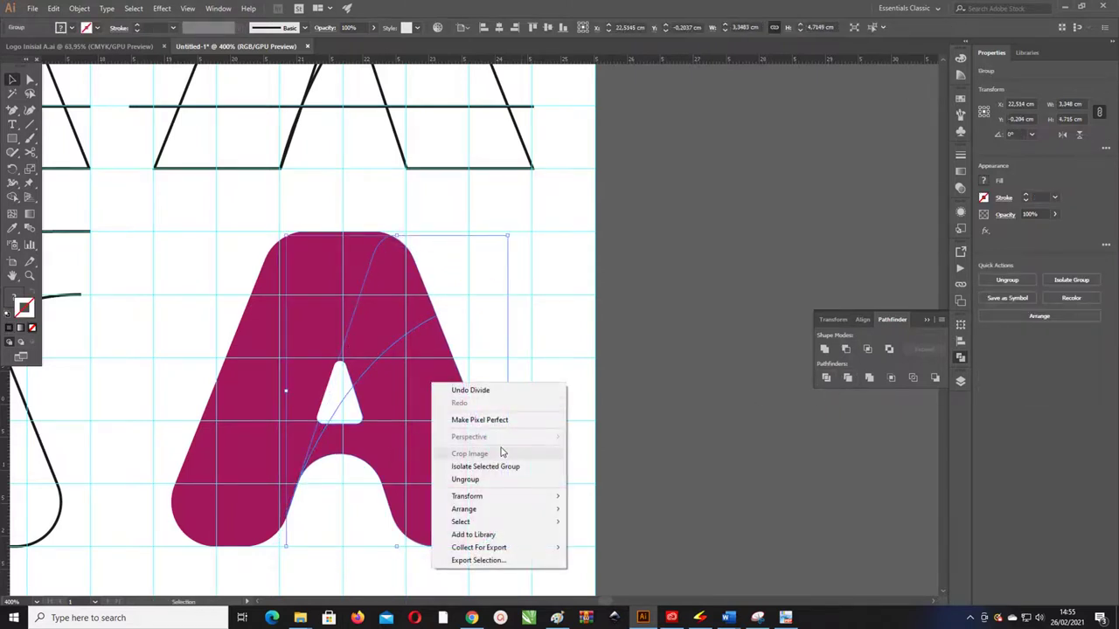
pyautogui.click(507, 479)
pyautogui.click(576, 444)
# Pull one divided piece aside to check the split, then undo the move.
pyautogui.press('a')
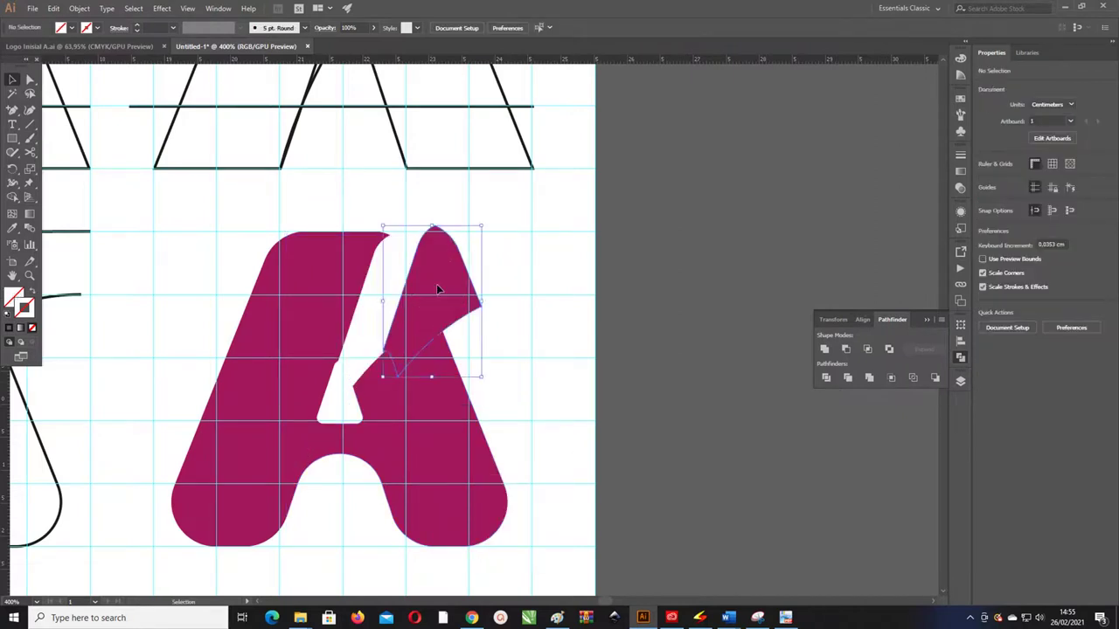
pyautogui.click(416, 345)
pyautogui.press('v')
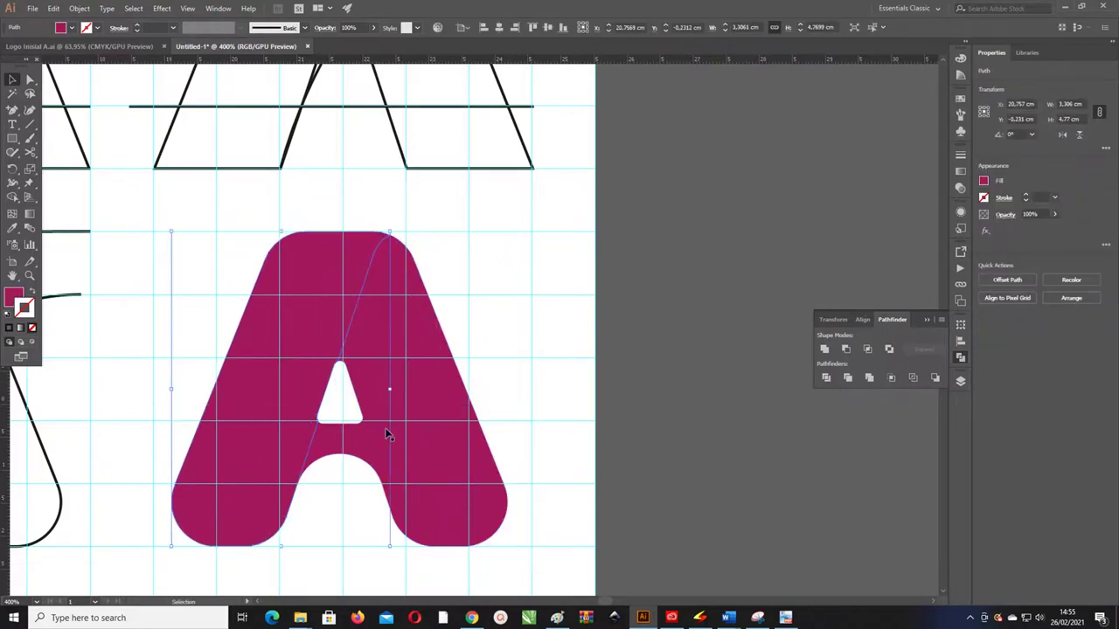
pyautogui.moveTo(362, 440); pyautogui.dragTo(428, 448)
pyautogui.hotkey('ctrl', 'z')
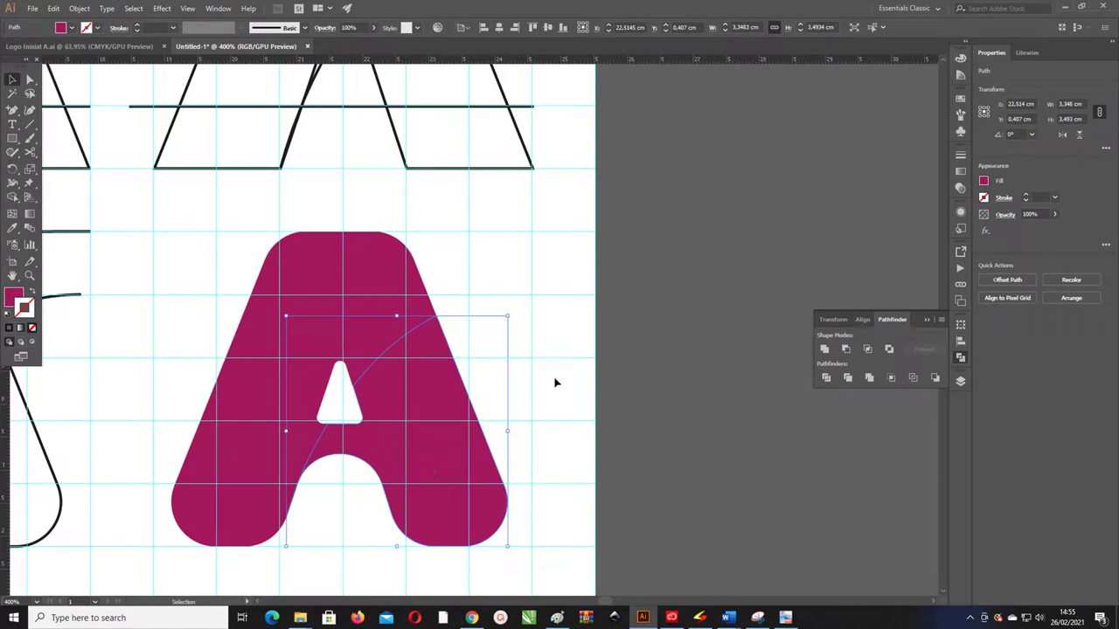
# Select the A pieces and combine them with Make Compound Path.
pyautogui.click(324, 395)
pyautogui.keyDown('shift'); pyautogui.click(312, 437); pyautogui.keyUp('shift')
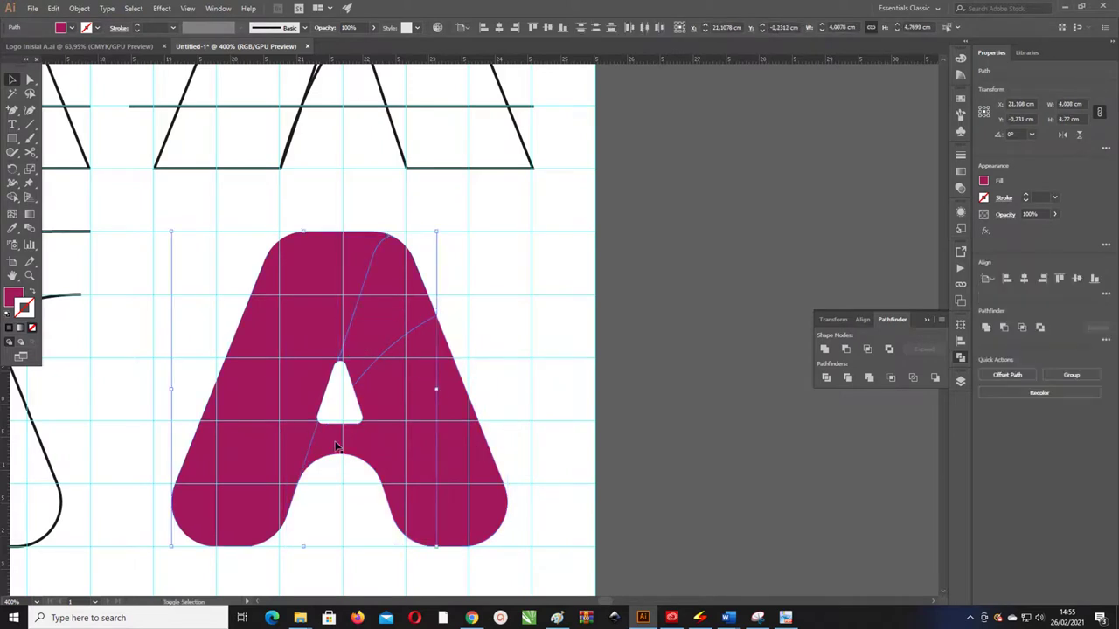
pyautogui.hotkey('ctrl', 'h')
pyautogui.click(430, 367)
pyautogui.click(392, 332)
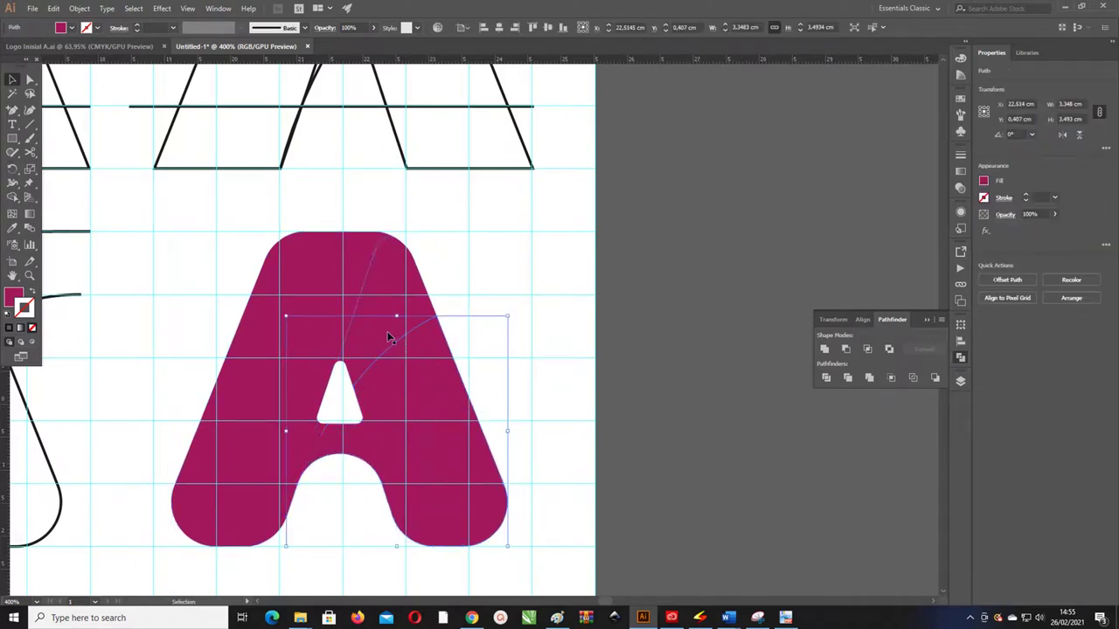
pyautogui.keyDown('shift'); pyautogui.click(312, 429); pyautogui.keyUp('shift')
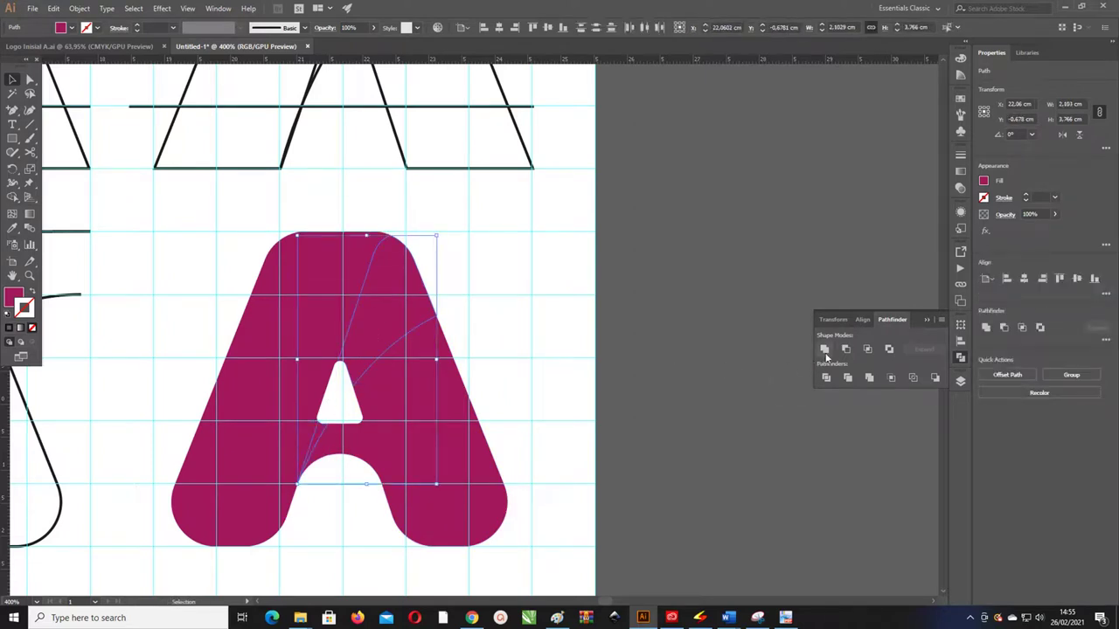
pyautogui.rightClick(382, 310)
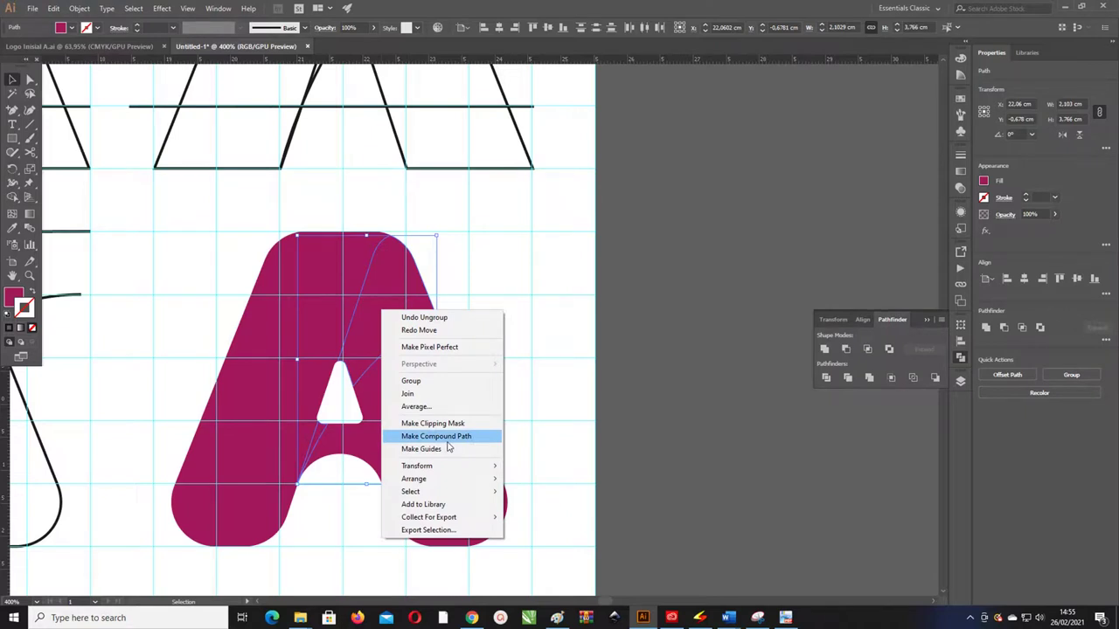
pyautogui.click(446, 436)
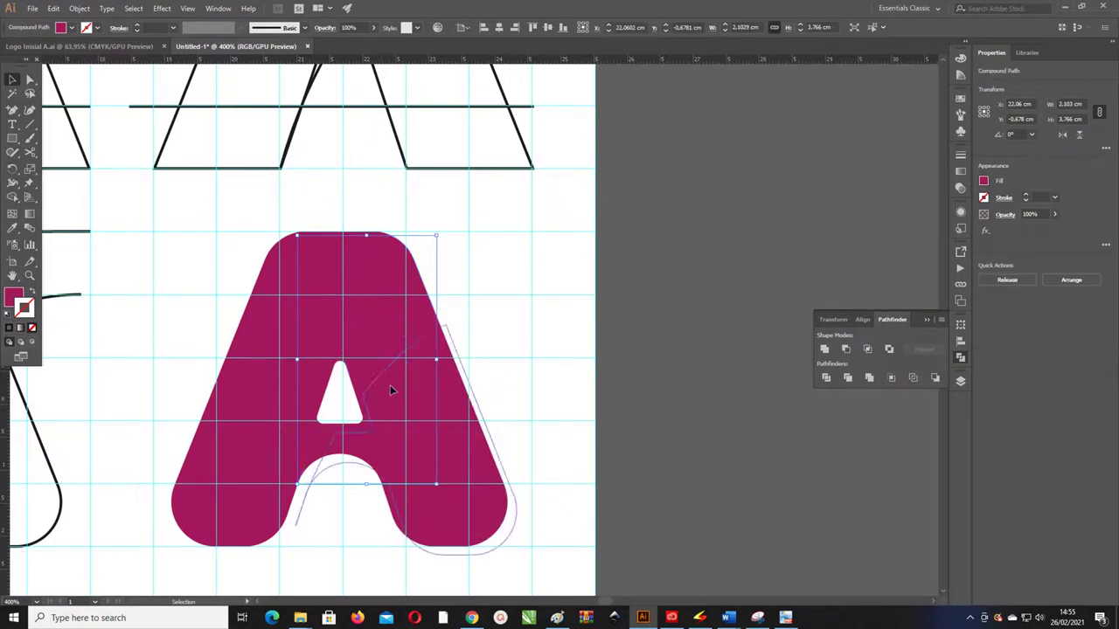
# Select the left part of the A and zoom out to show both letters.
pyautogui.moveTo(390, 385); pyautogui.dragTo(407, 319)
pyautogui.press('v')
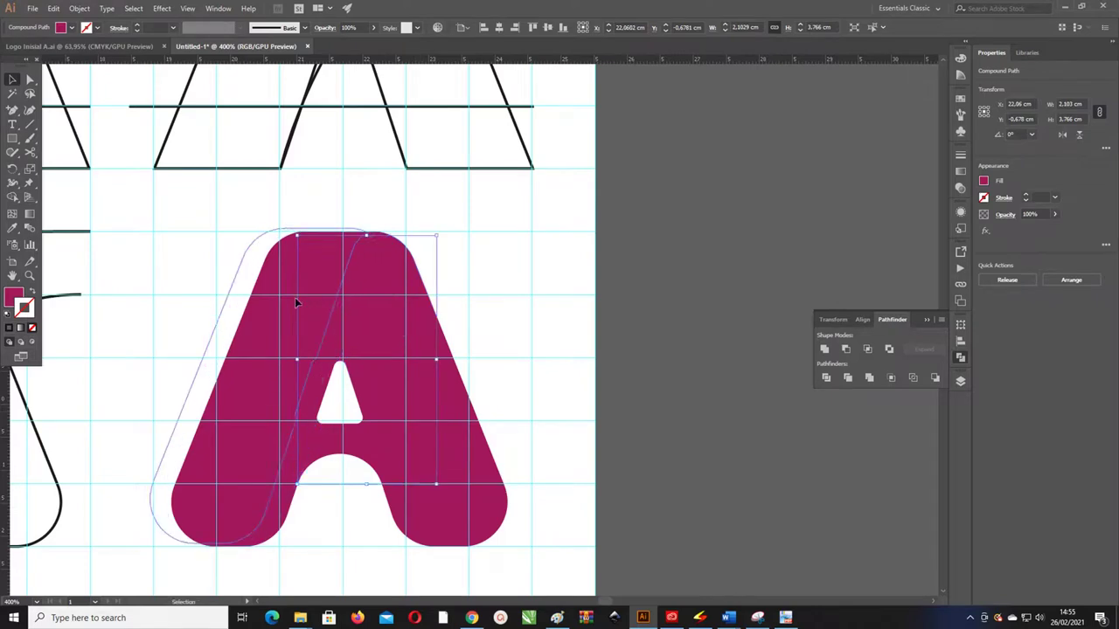
pyautogui.click(367, 321)
pyautogui.hotkey('ctrl', '-')
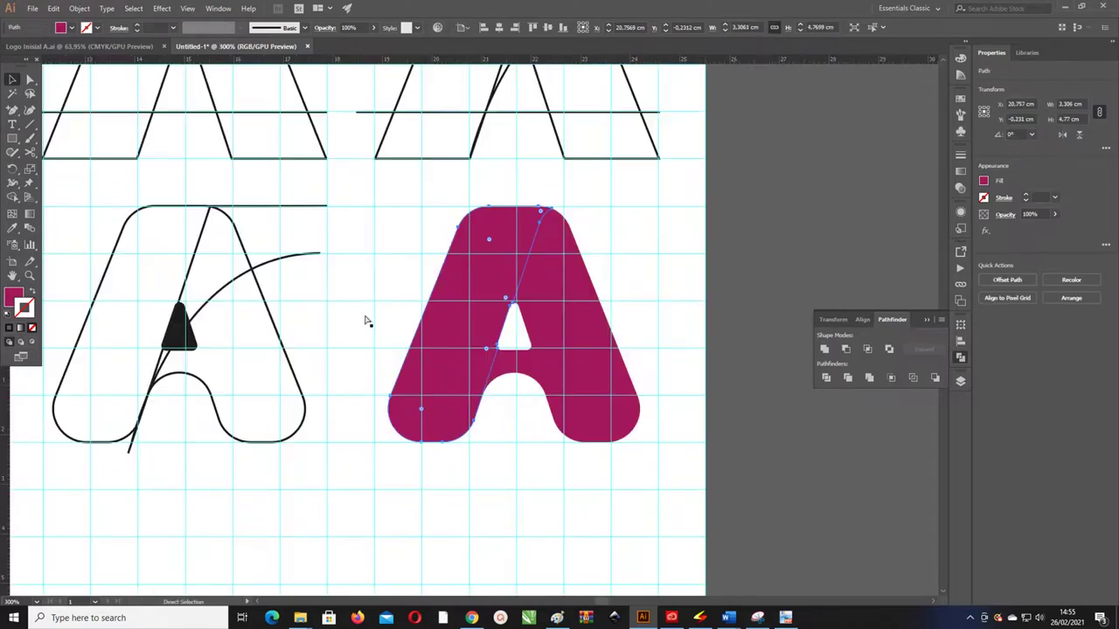
pyautogui.moveTo(649, 320)
pyautogui.mouseDown()
pyautogui.moveTo(611, 329)
pyautogui.moveTo(617, 347)
pyautogui.mouseUp()
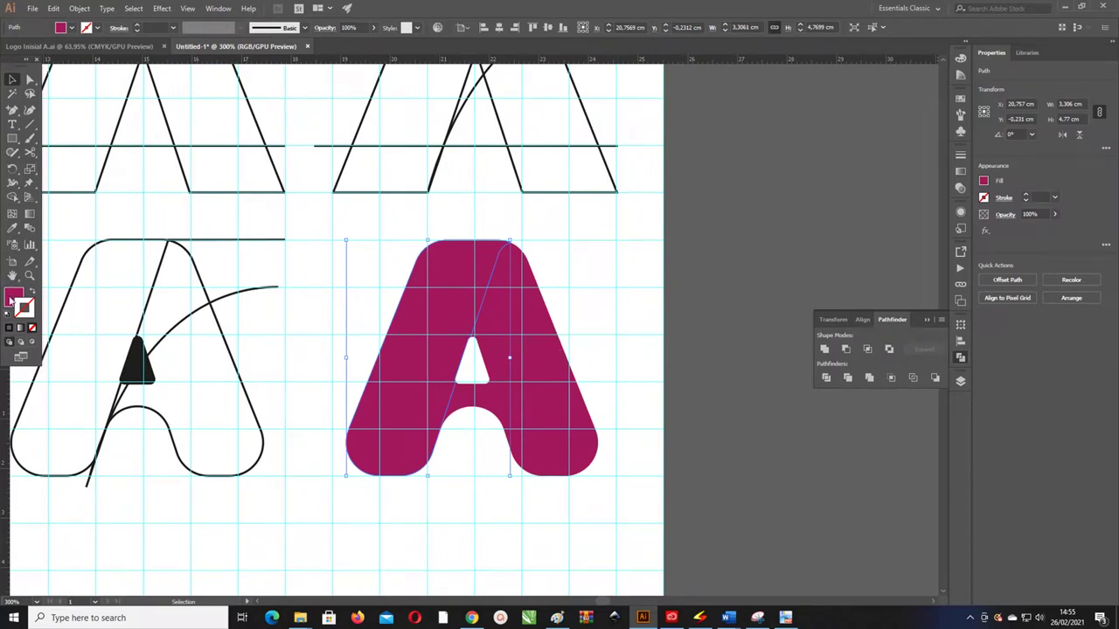
# Apply a linear gradient fill to the A's left part, darkening the right stop via CMYK sliders.
pyautogui.click(13, 297)
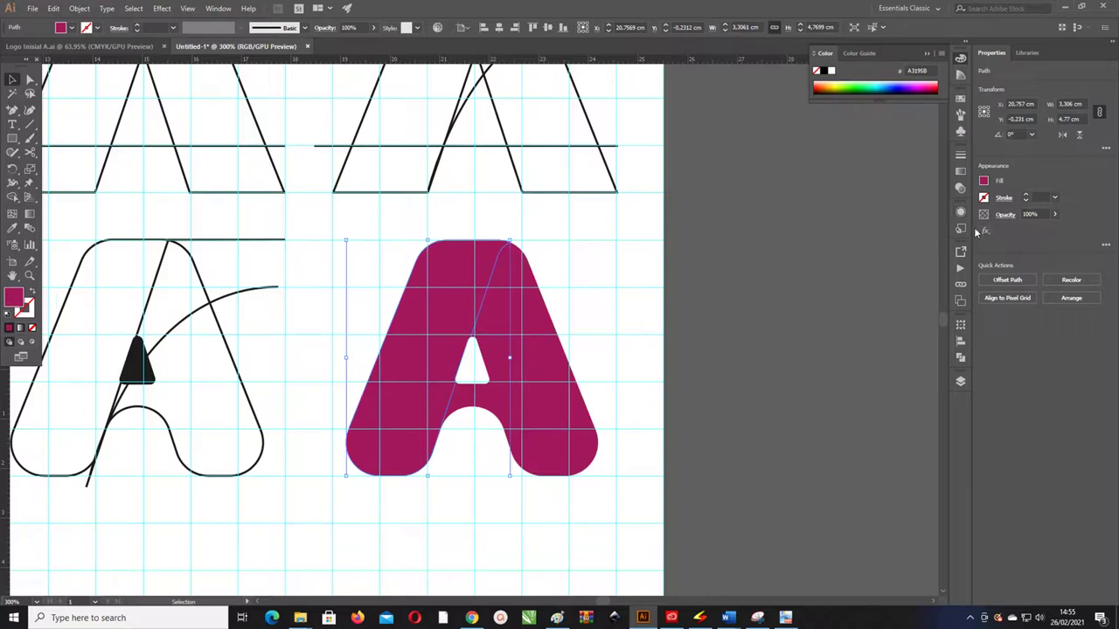
pyautogui.click(960, 173)
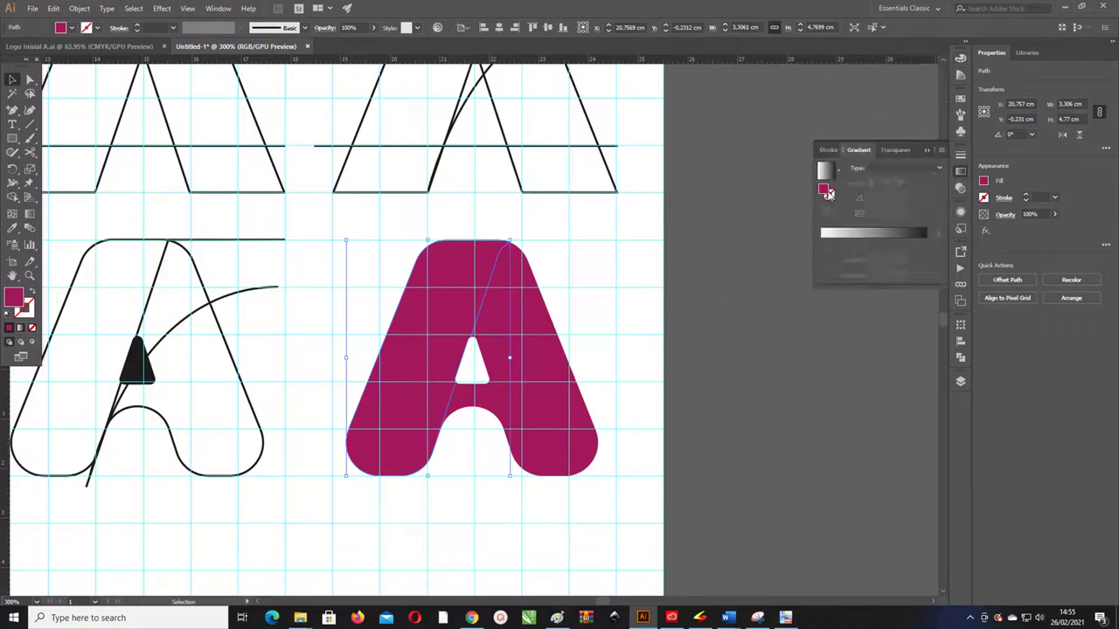
pyautogui.click(832, 234)
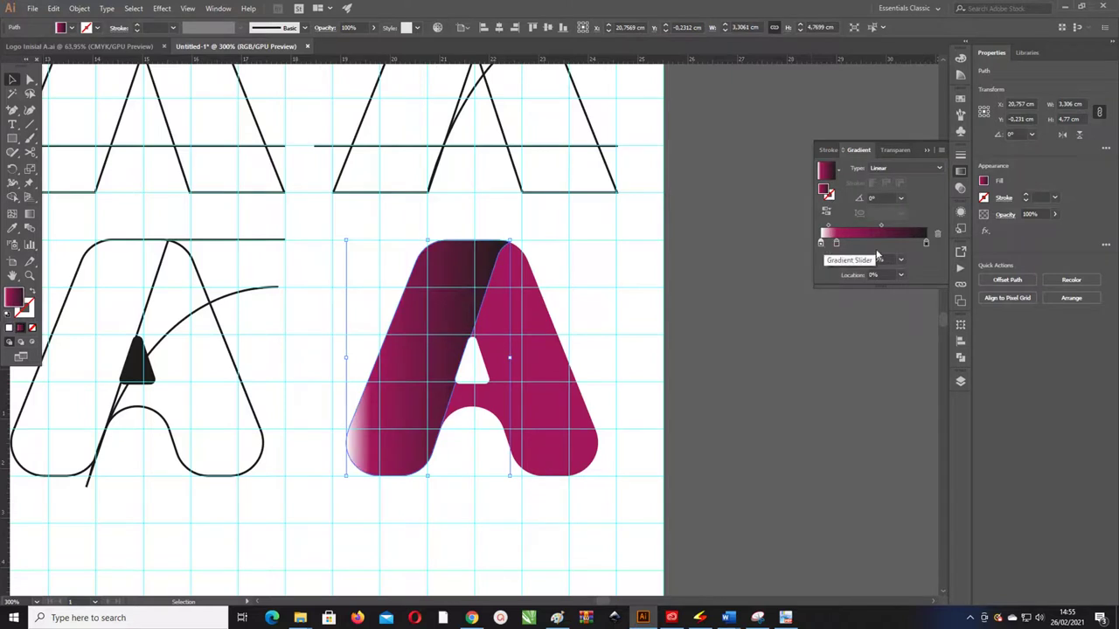
pyautogui.moveTo(833, 243)
pyautogui.mouseDown()
pyautogui.moveTo(907, 246)
pyautogui.moveTo(934, 262)
pyautogui.moveTo(926, 245)
pyautogui.mouseUp()
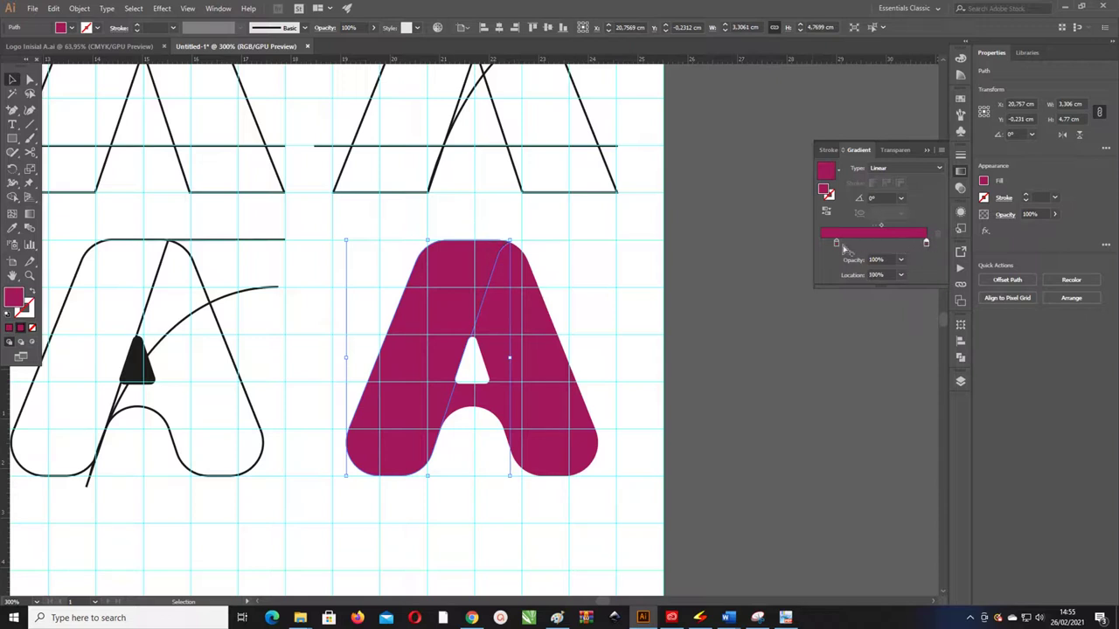
pyautogui.moveTo(836, 245); pyautogui.dragTo(819, 247)
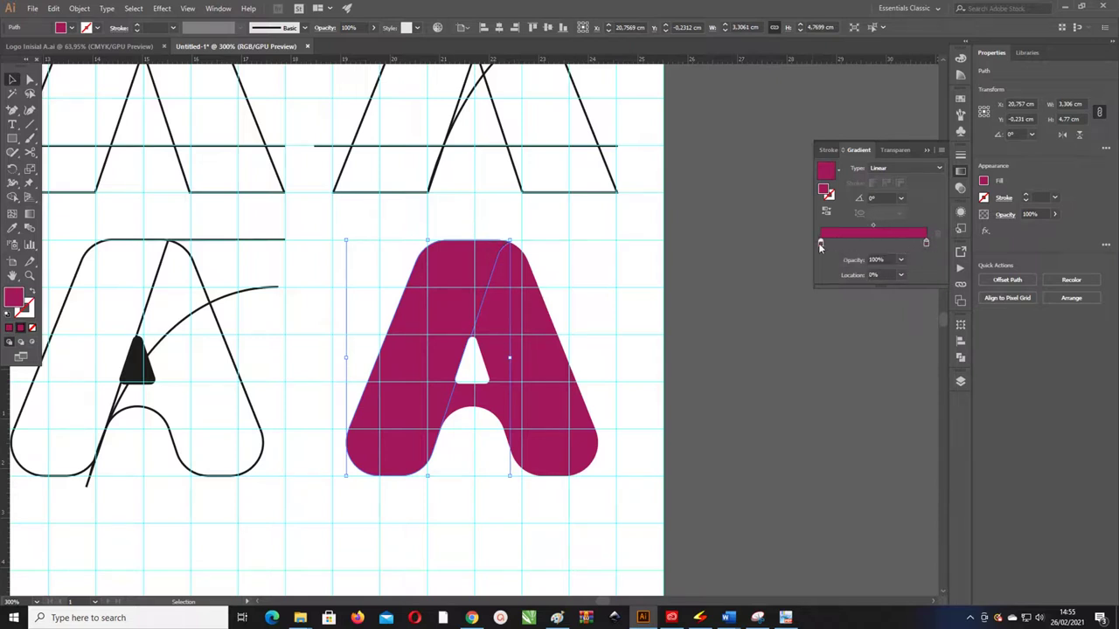
pyautogui.doubleClick(926, 242)
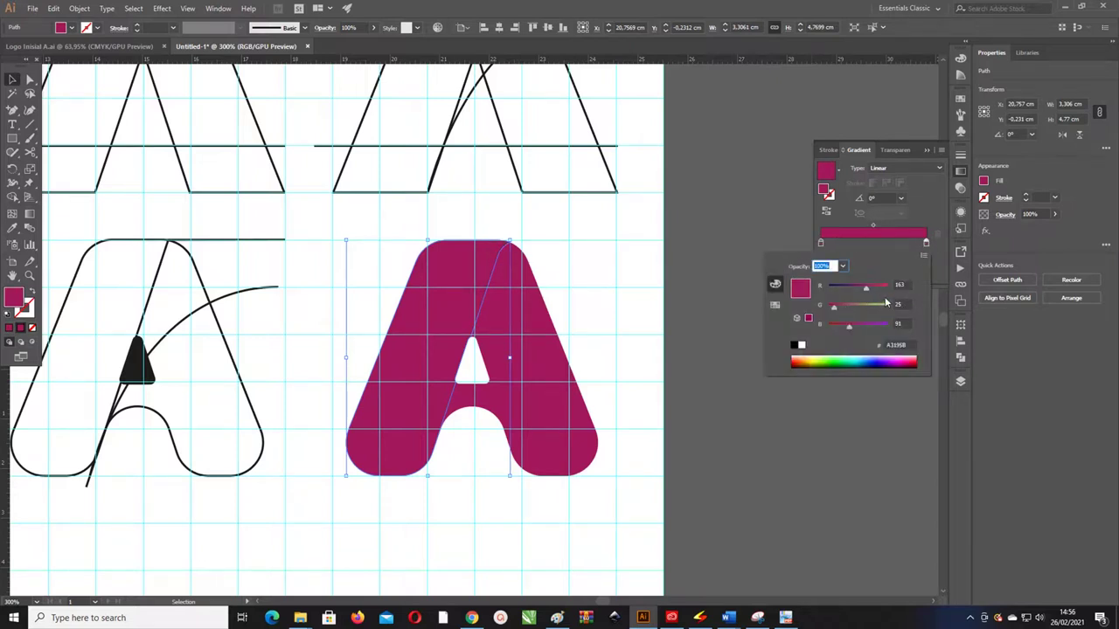
pyautogui.click(922, 259)
pyautogui.click(959, 296)
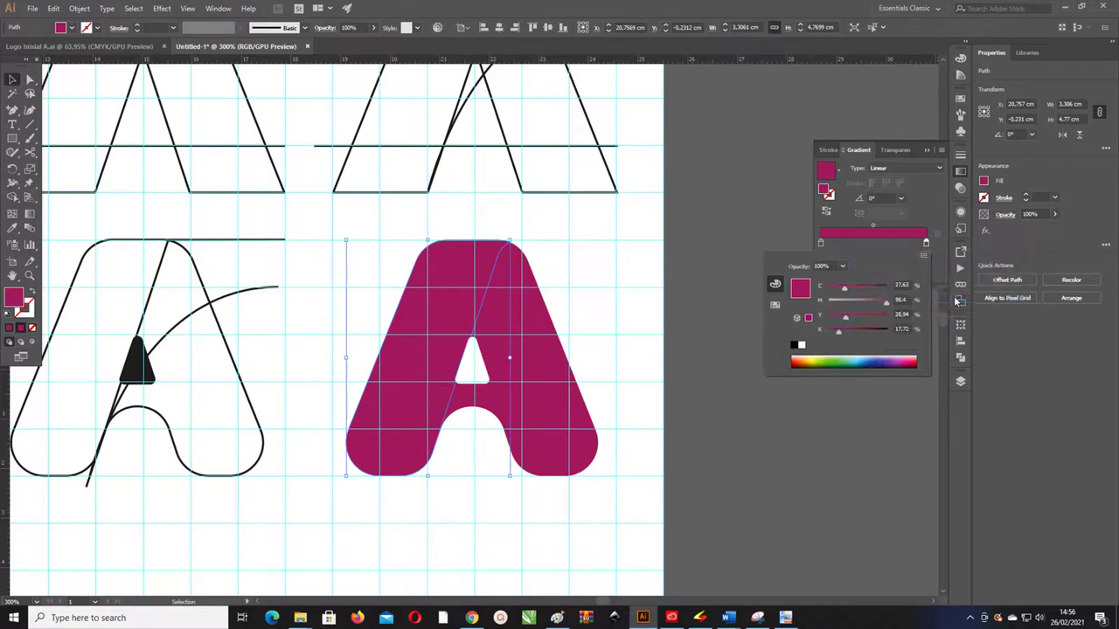
pyautogui.moveTo(839, 334); pyautogui.dragTo(852, 334)
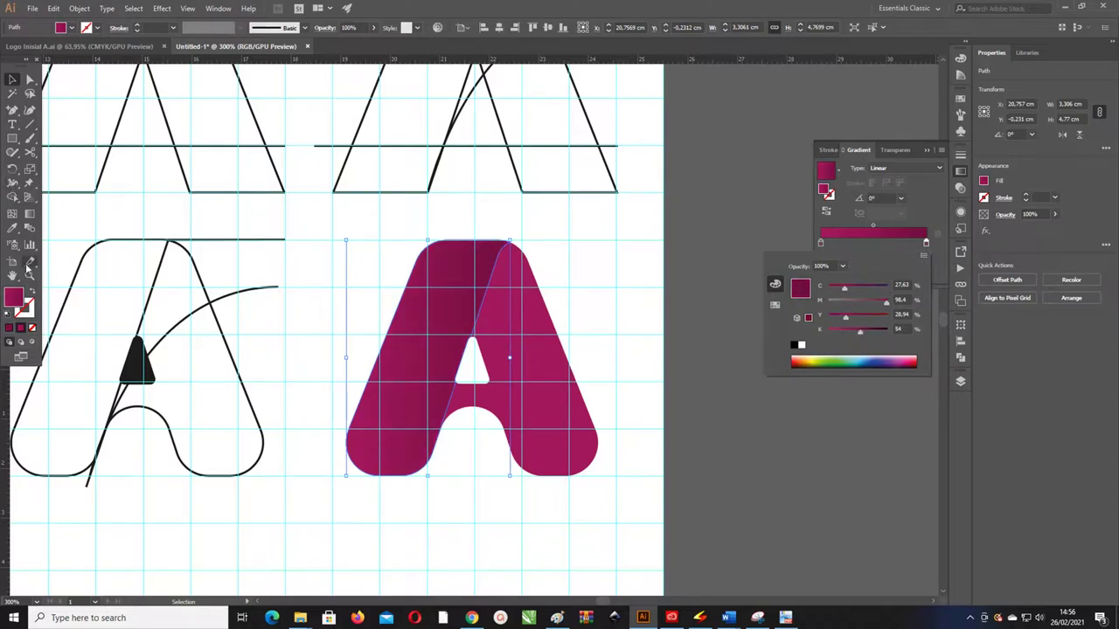
pyautogui.click(27, 220)
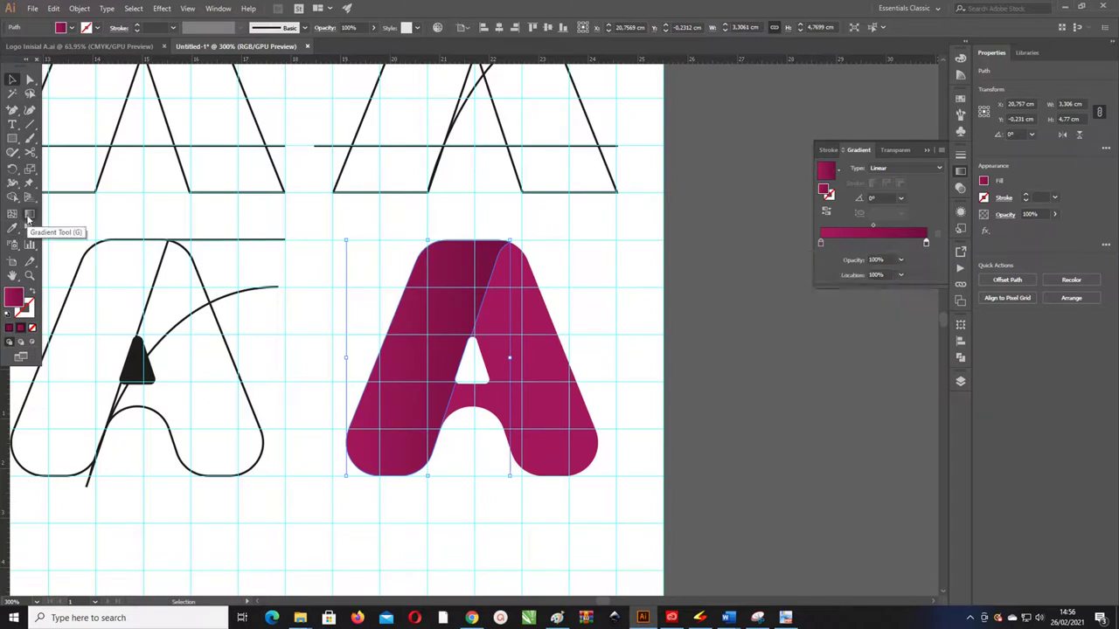
# Drag the gradient diagonally from bottom-left up to the A's top, at 68.8°.
pyautogui.click(27, 220)
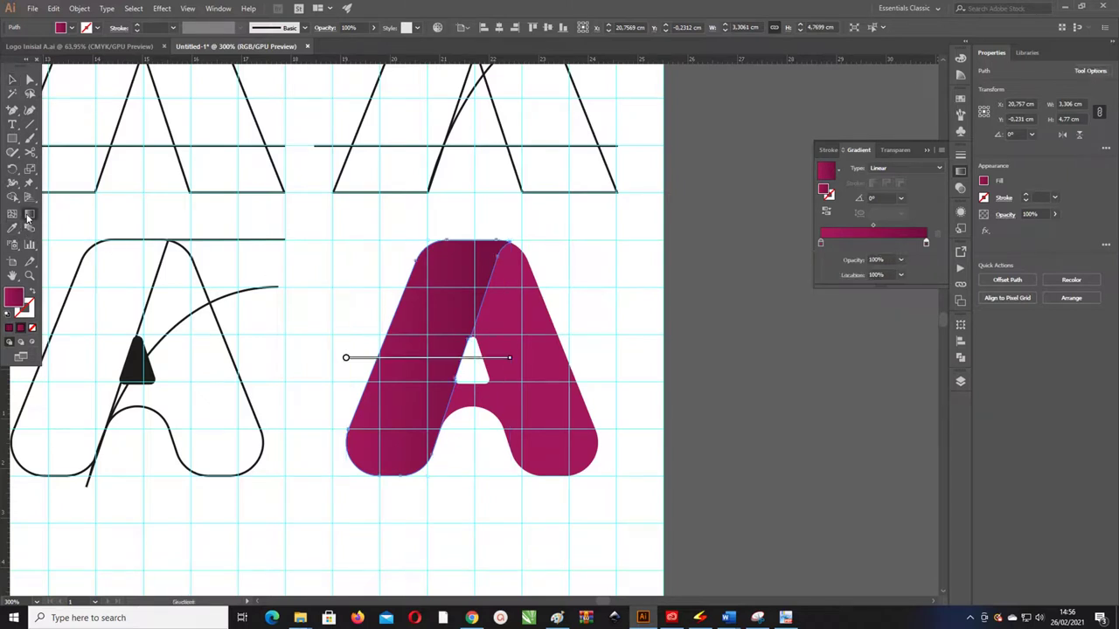
pyautogui.moveTo(474, 234); pyautogui.dragTo(376, 481)
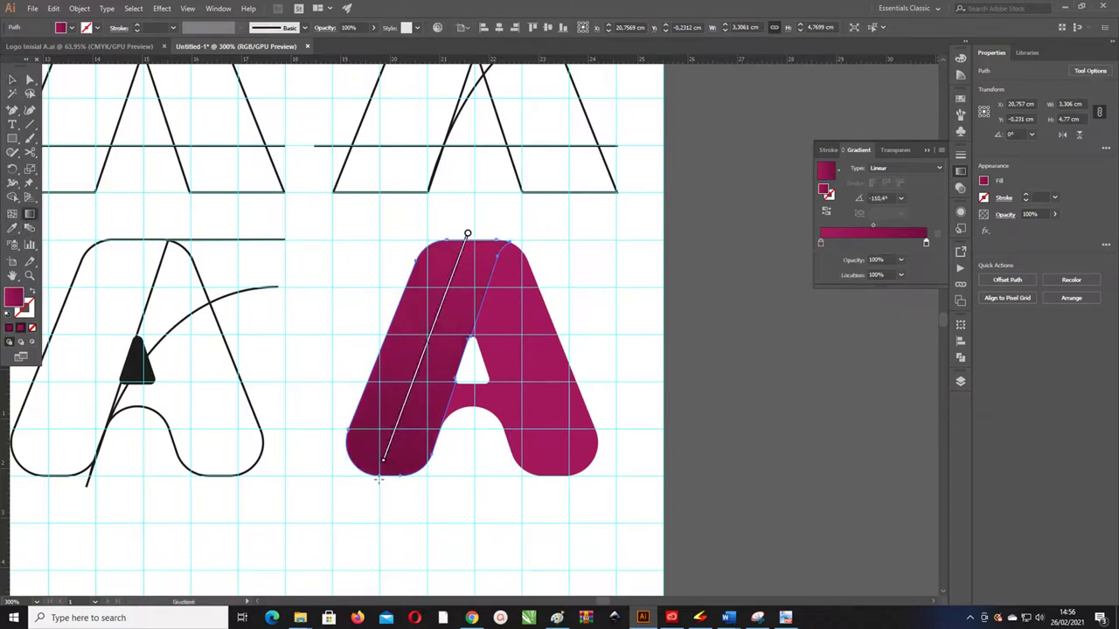
pyautogui.moveTo(418, 354); pyautogui.dragTo(473, 227)
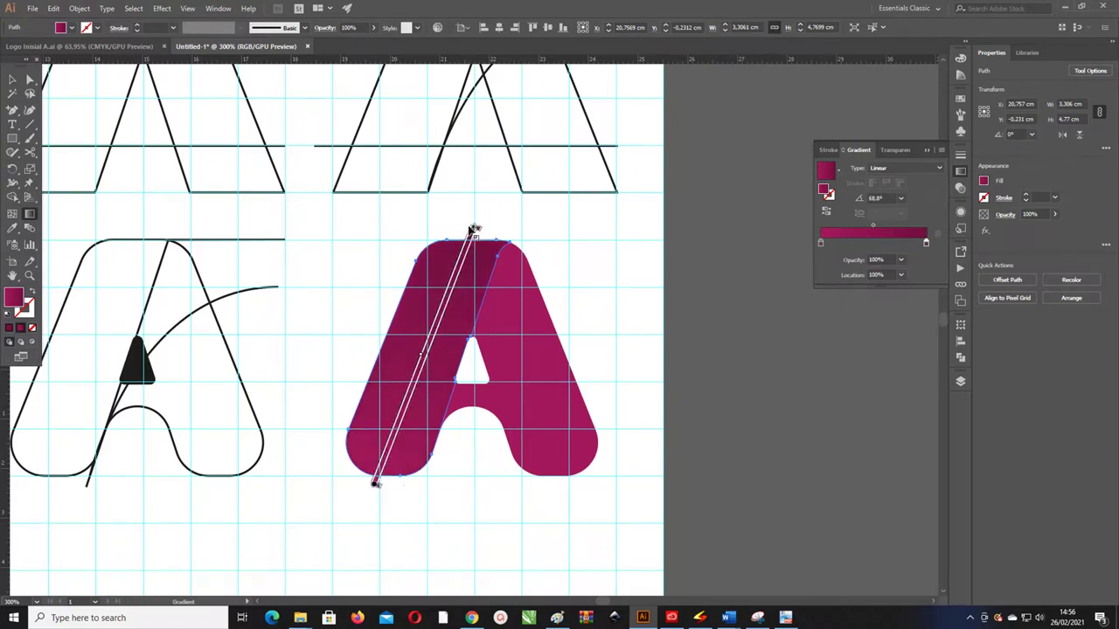
pyautogui.press('v')
pyautogui.click(690, 280)
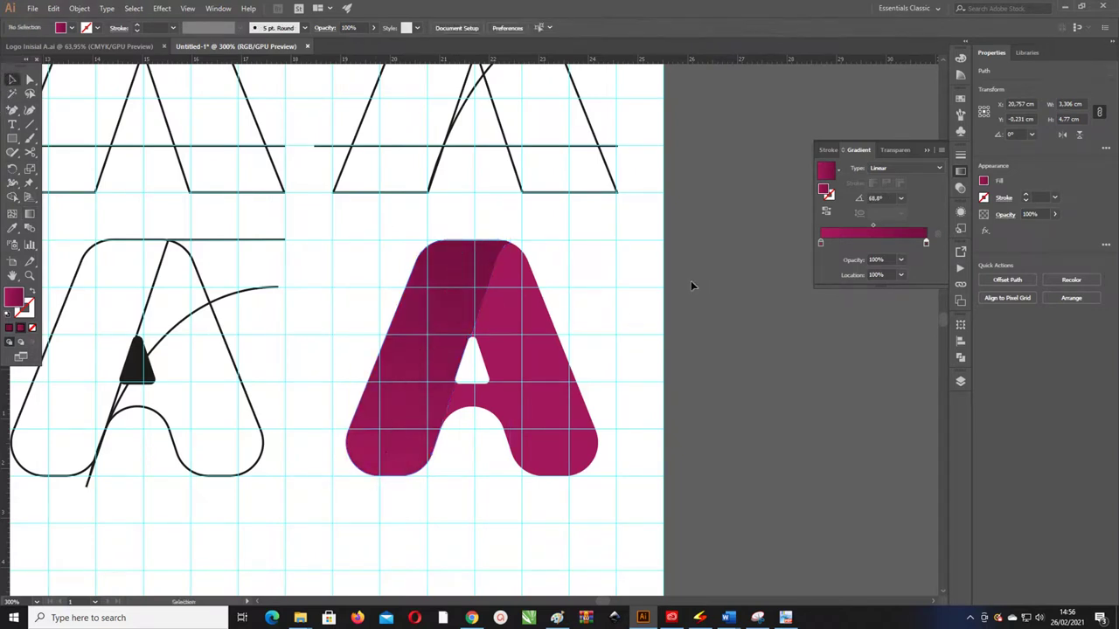
pyautogui.click(512, 273)
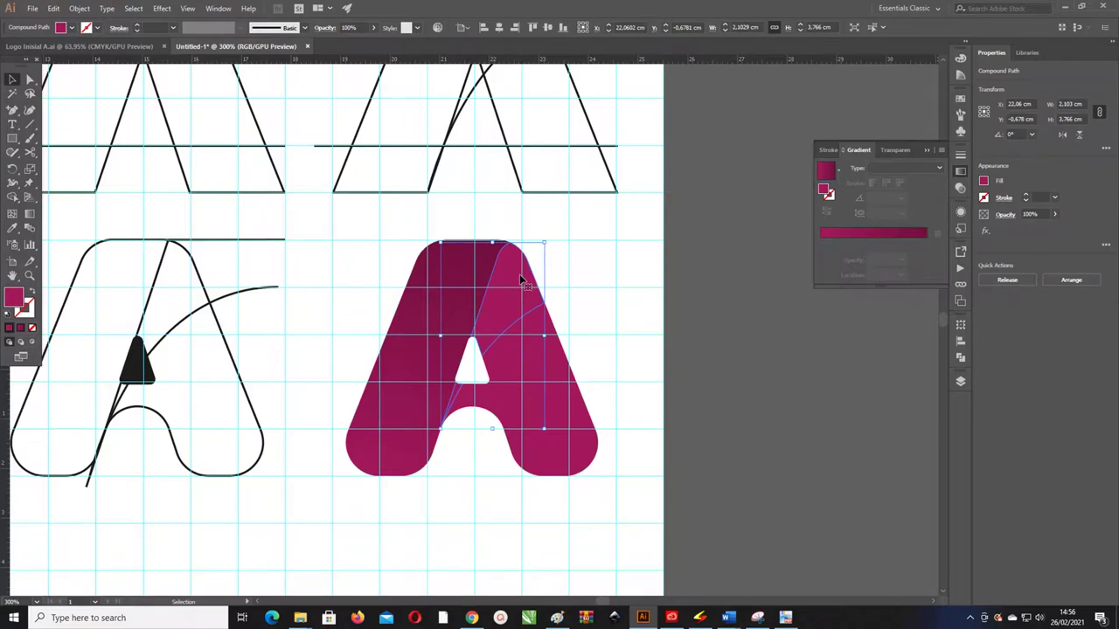
# Eyedrop the left part's gradient onto the middle piece and angle it to -44.1°.
pyautogui.click(12, 229)
pyautogui.click(455, 269)
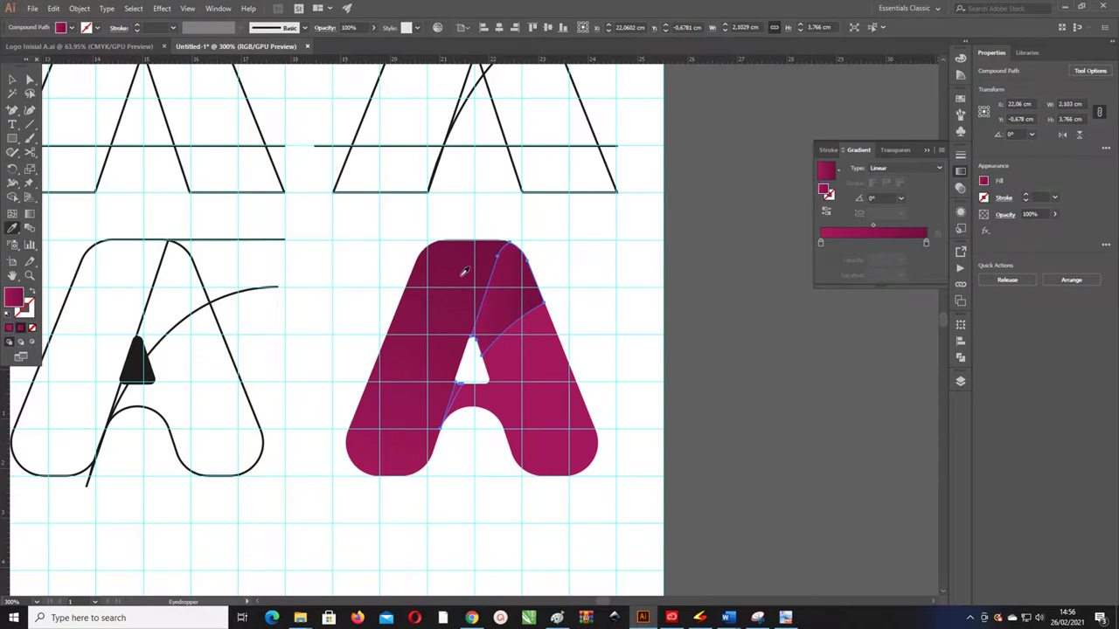
pyautogui.press('g')
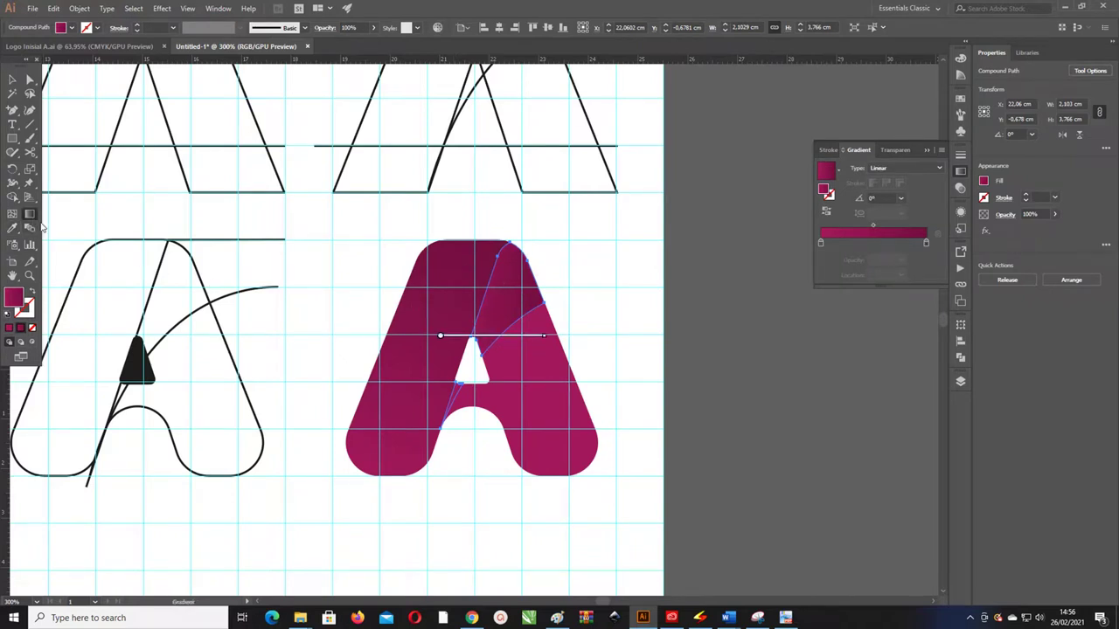
pyautogui.moveTo(439, 300); pyautogui.dragTo(518, 376)
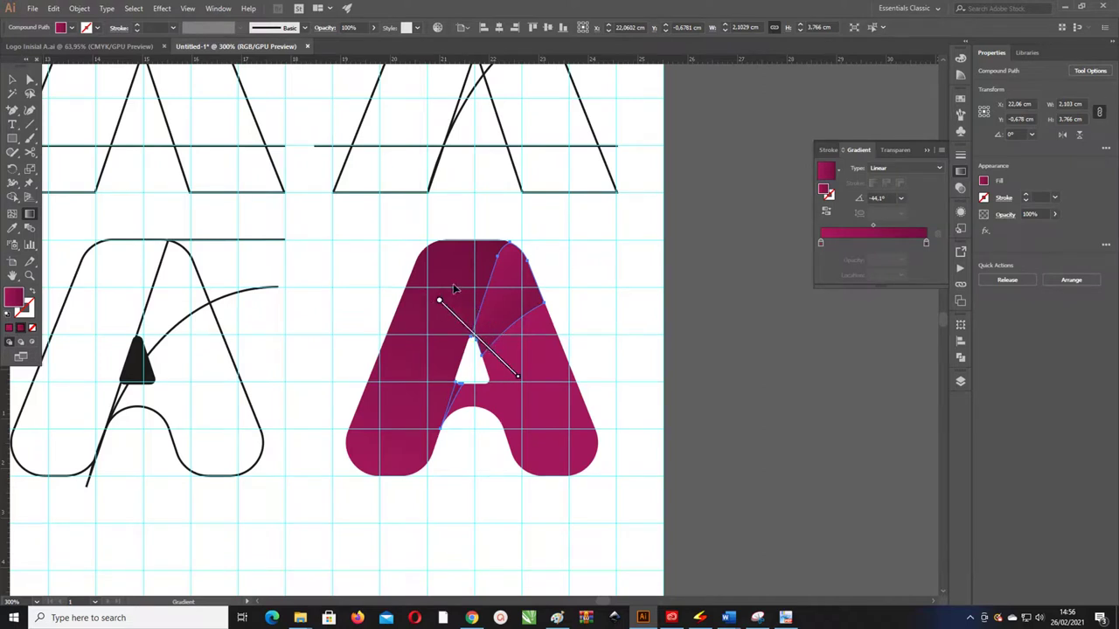
pyautogui.click(12, 79)
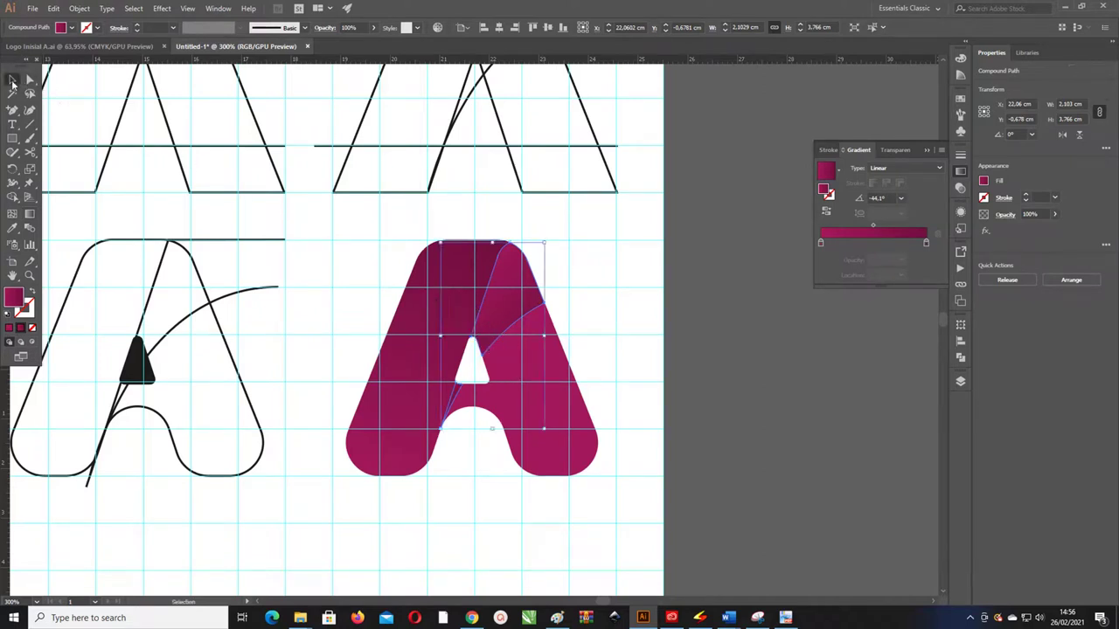
pyautogui.click(672, 335)
# Copy the same gradient onto the lower right leg and angle it downward to -63.1°.
pyautogui.click(531, 367)
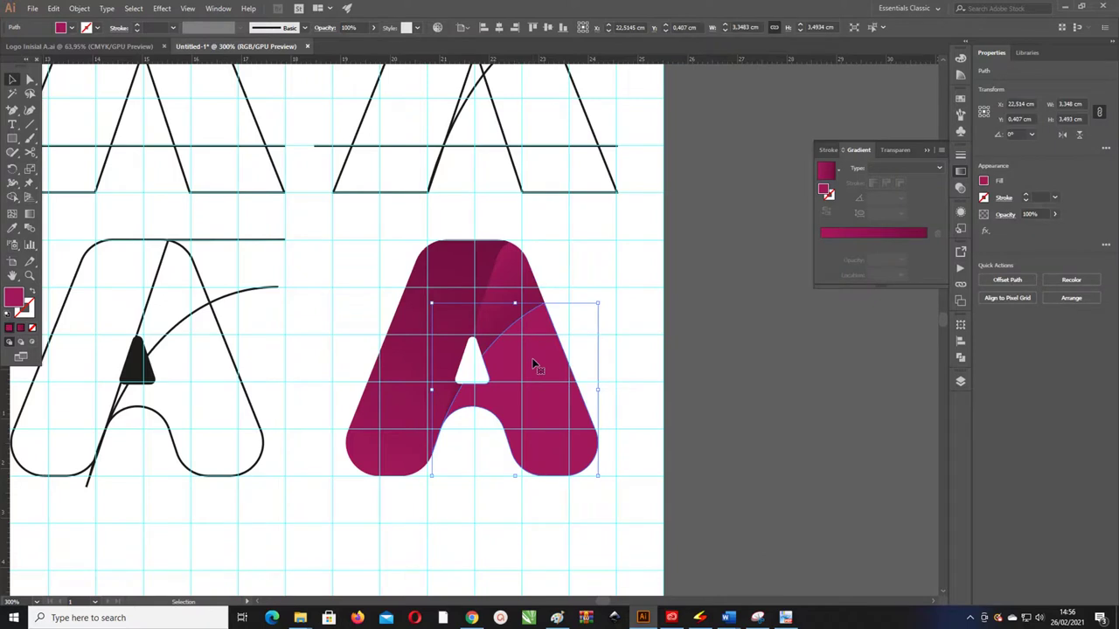
pyautogui.press('i')
pyautogui.click(501, 310)
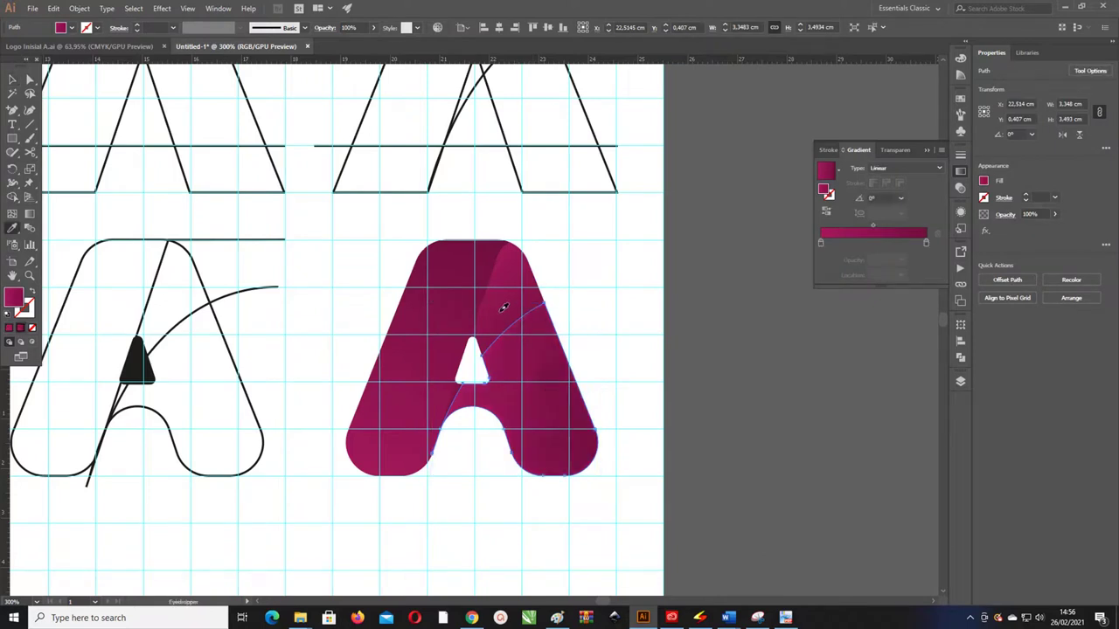
pyautogui.press('g')
pyautogui.moveTo(457, 318); pyautogui.dragTo(540, 480)
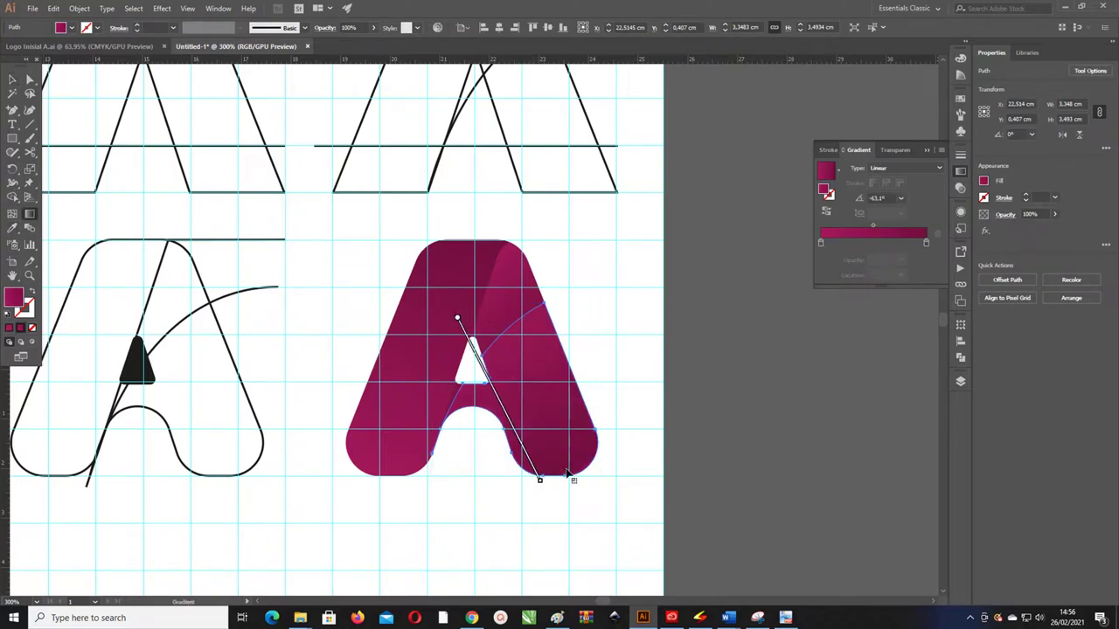
pyautogui.click(12, 80)
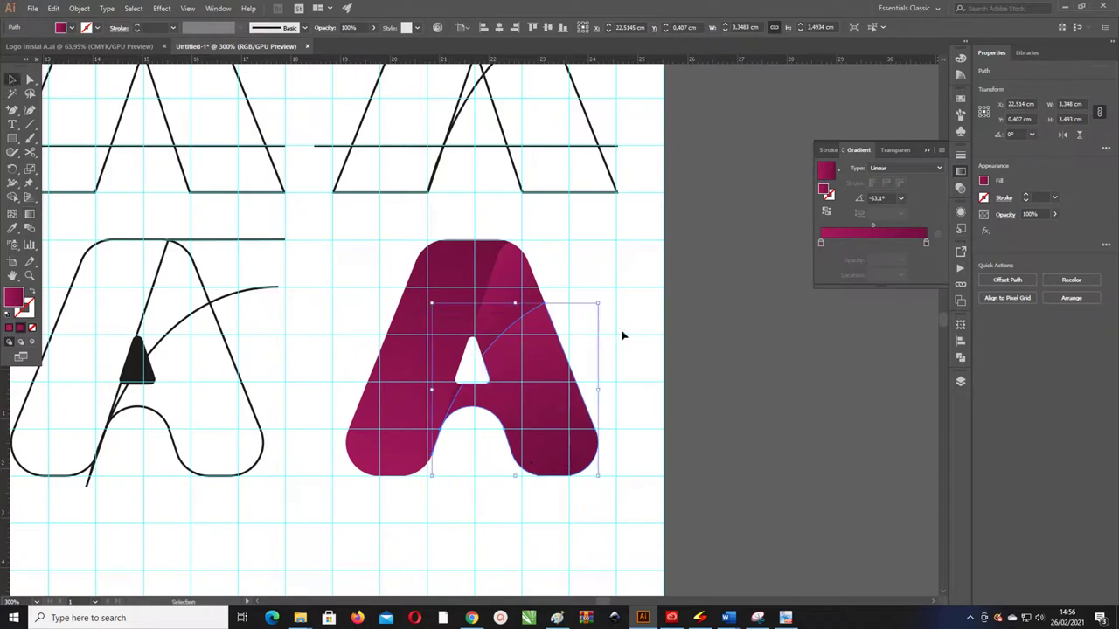
pyautogui.click(646, 310)
pyautogui.click(445, 322)
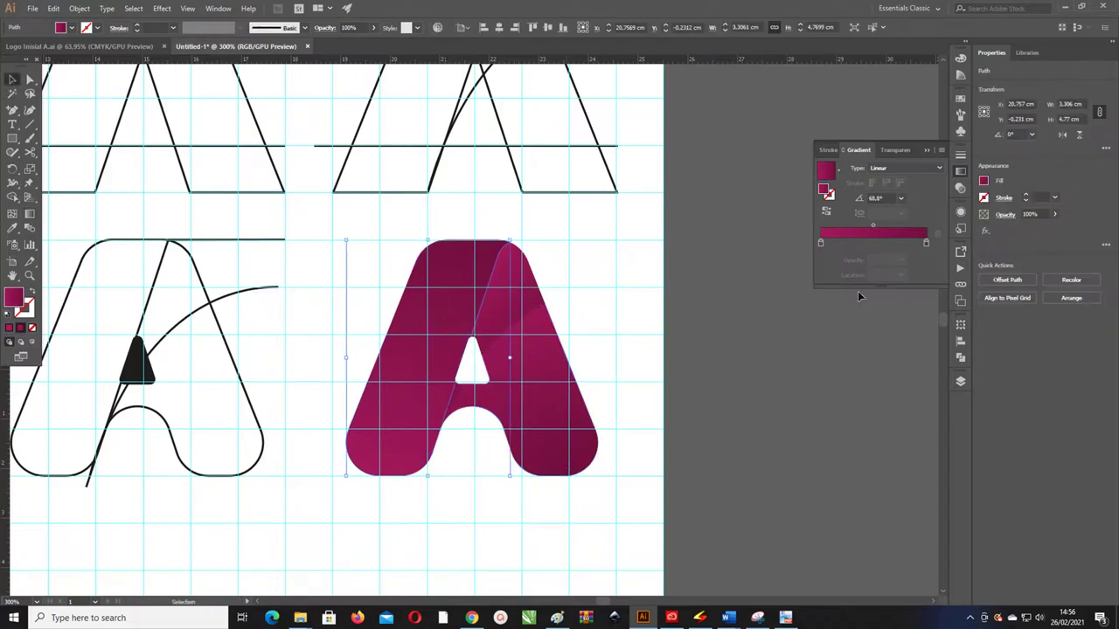
# Lighten the left part's gradient by moving its left stop to the start and removing black.
pyautogui.doubleClick(822, 244)
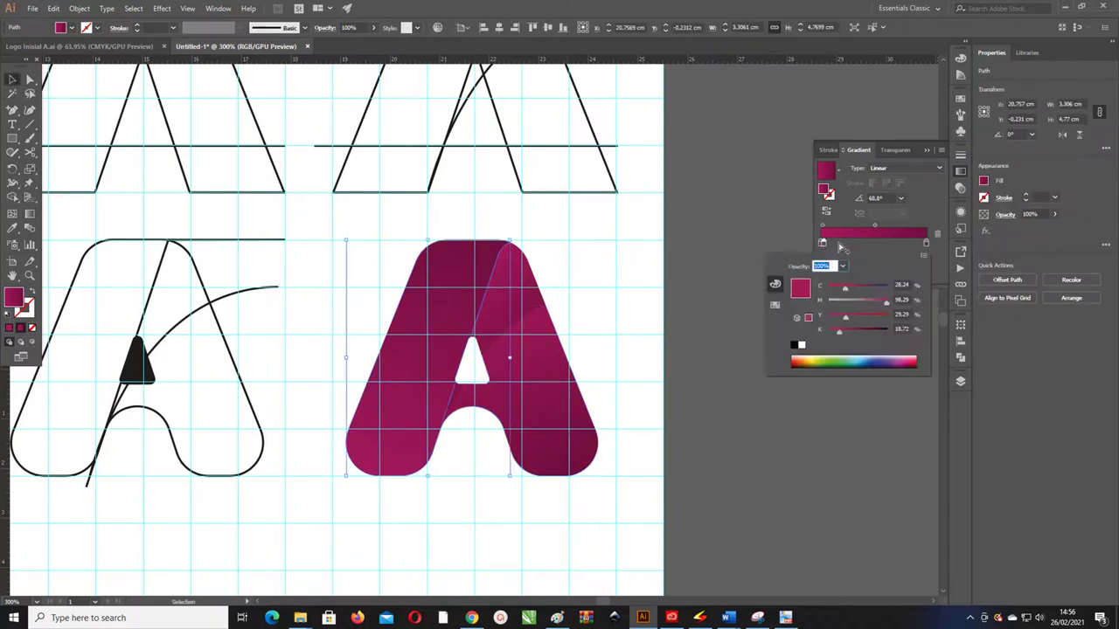
pyautogui.click(938, 236)
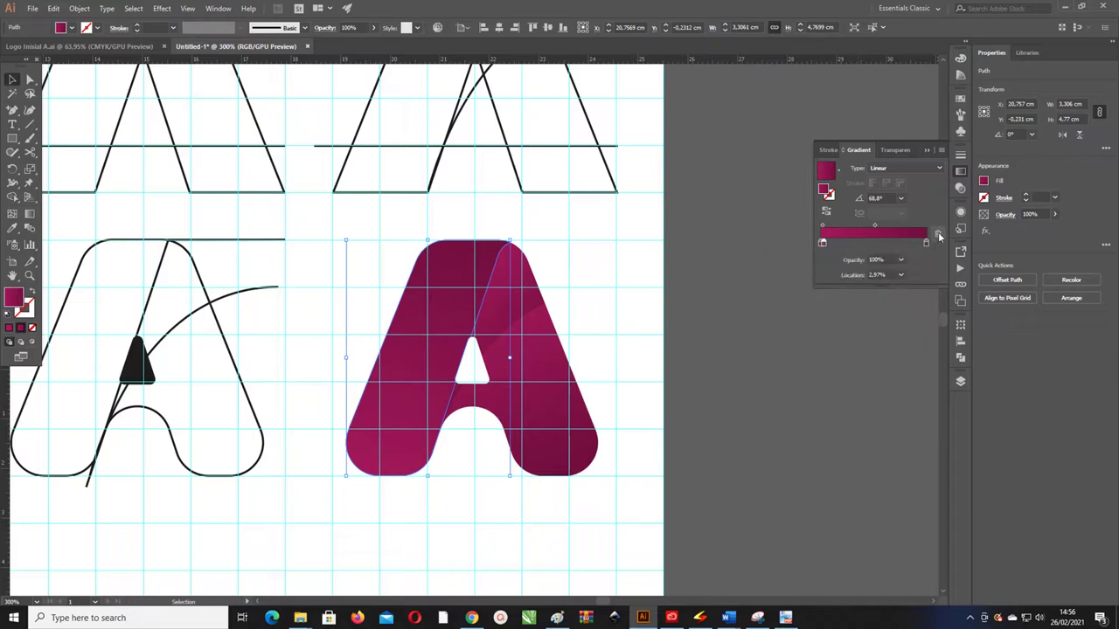
pyautogui.moveTo(824, 245); pyautogui.dragTo(821, 246)
pyautogui.doubleClick(821, 246)
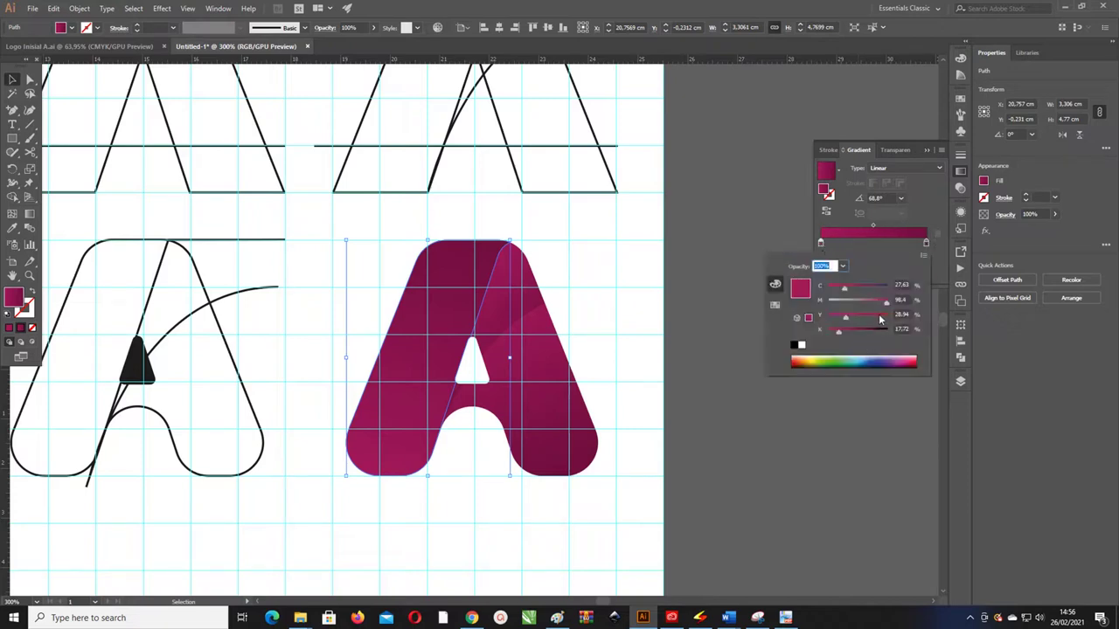
pyautogui.moveTo(843, 331)
pyautogui.mouseDown()
pyautogui.moveTo(797, 341)
pyautogui.moveTo(881, 309)
pyautogui.mouseUp()
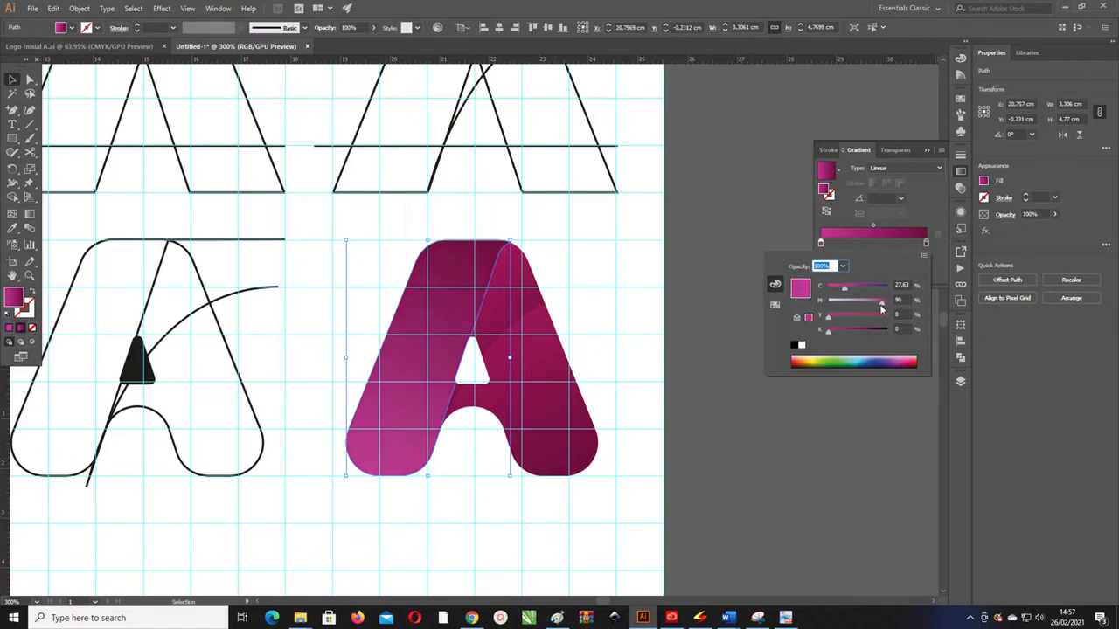
pyautogui.click(12, 79)
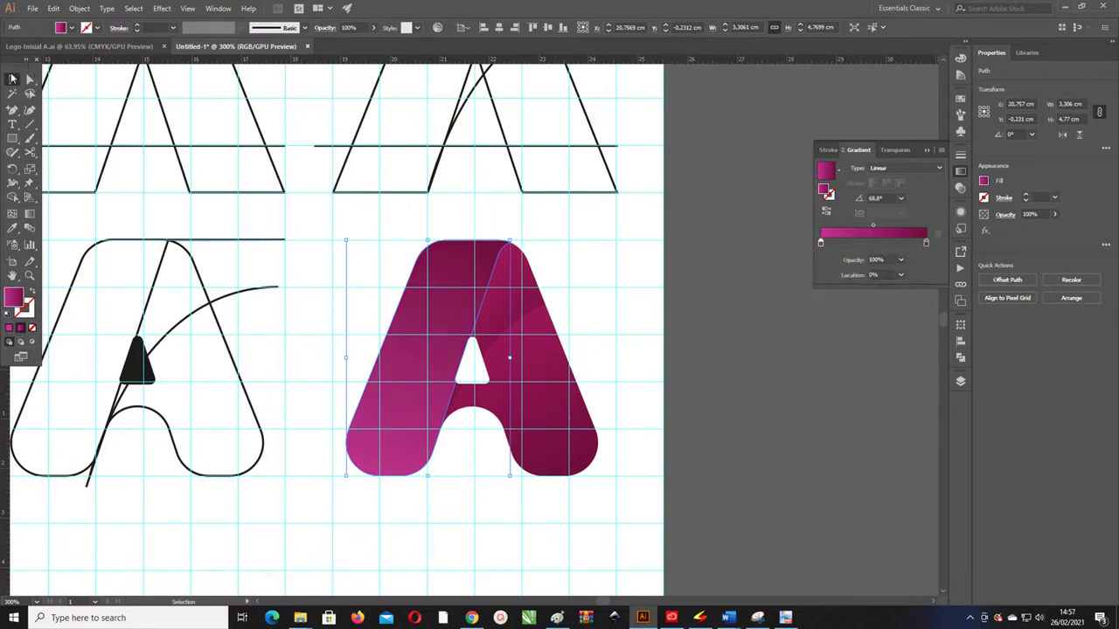
# Select the three right-hand facets and eyedrop the left piece's lighter gradient onto them.
pyautogui.click(730, 256)
pyautogui.click(532, 324)
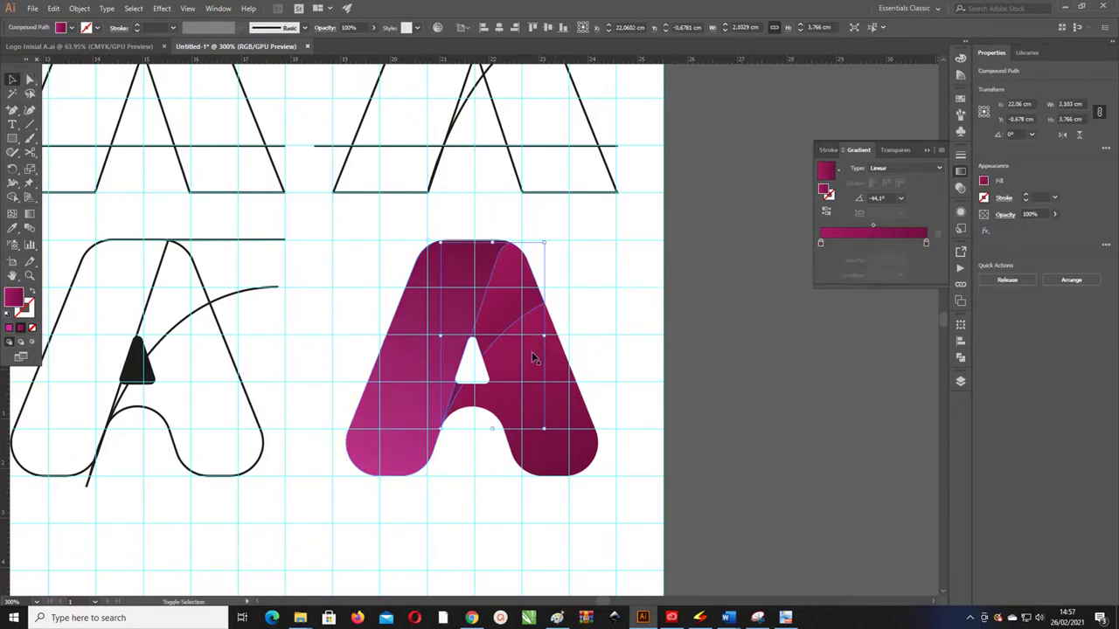
pyautogui.keyDown('shift'); pyautogui.click(531, 359); pyautogui.keyUp('shift')
pyautogui.press('i')
pyautogui.click(465, 310)
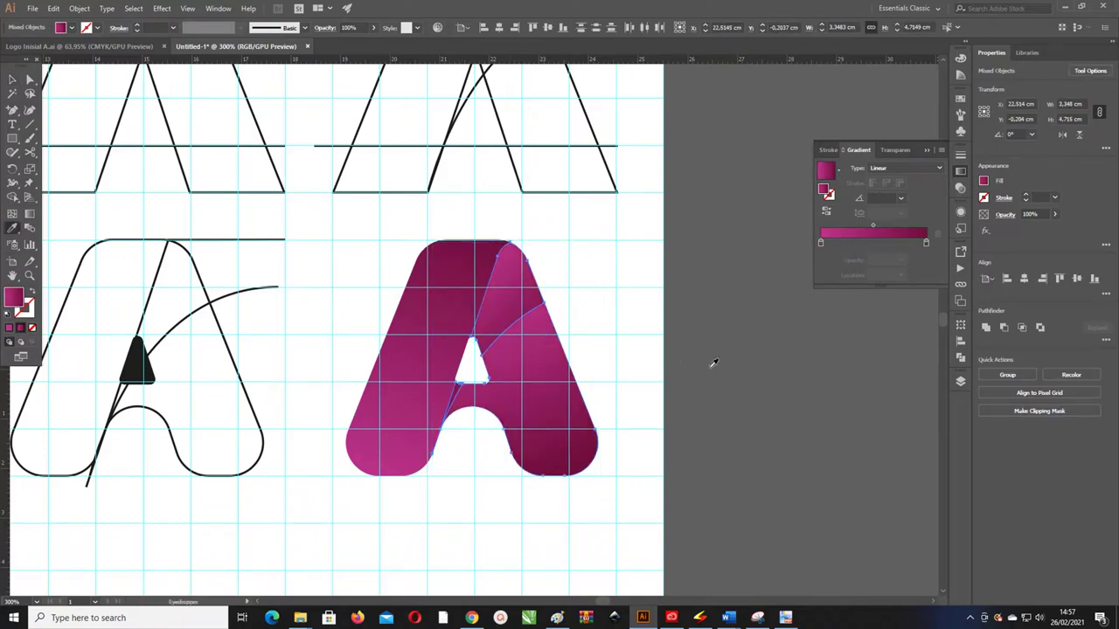
pyautogui.press('g')
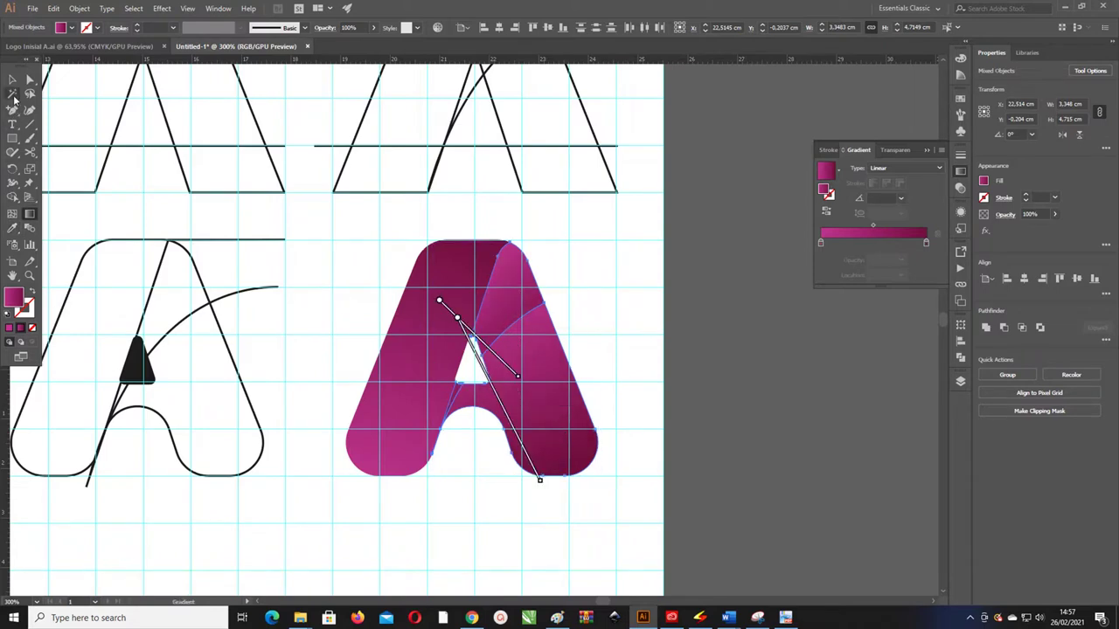
pyautogui.click(12, 80)
pyautogui.click(758, 351)
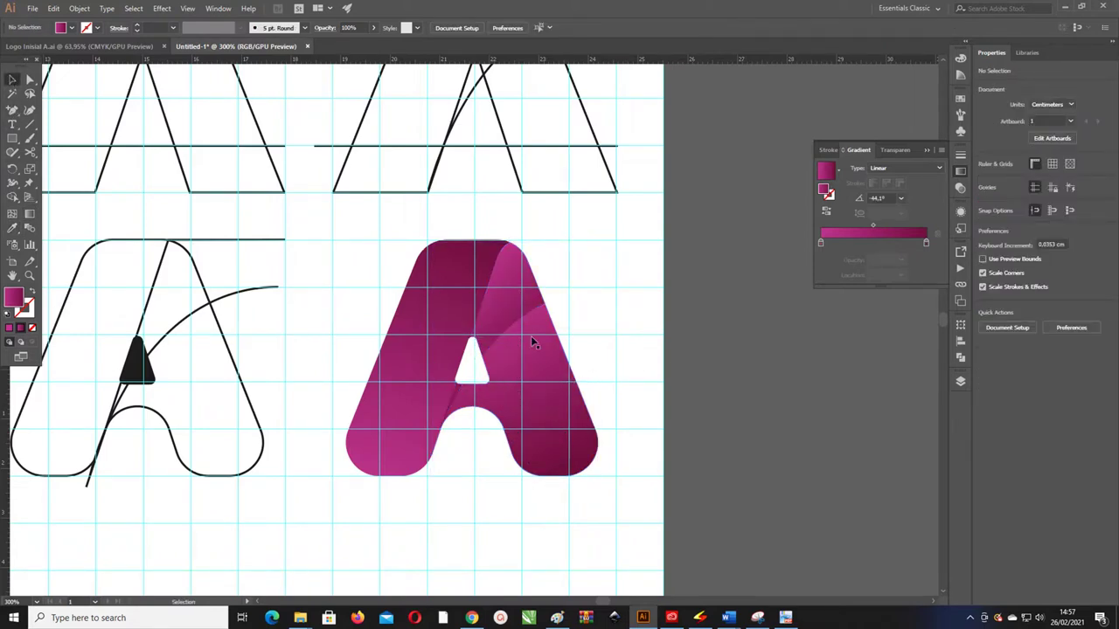
# Zoom out and hide the cyan guides through the View menu.
pyautogui.press('z')
pyautogui.scroll(-2, 580, 289)
pyautogui.scroll(-2, 516, 292)
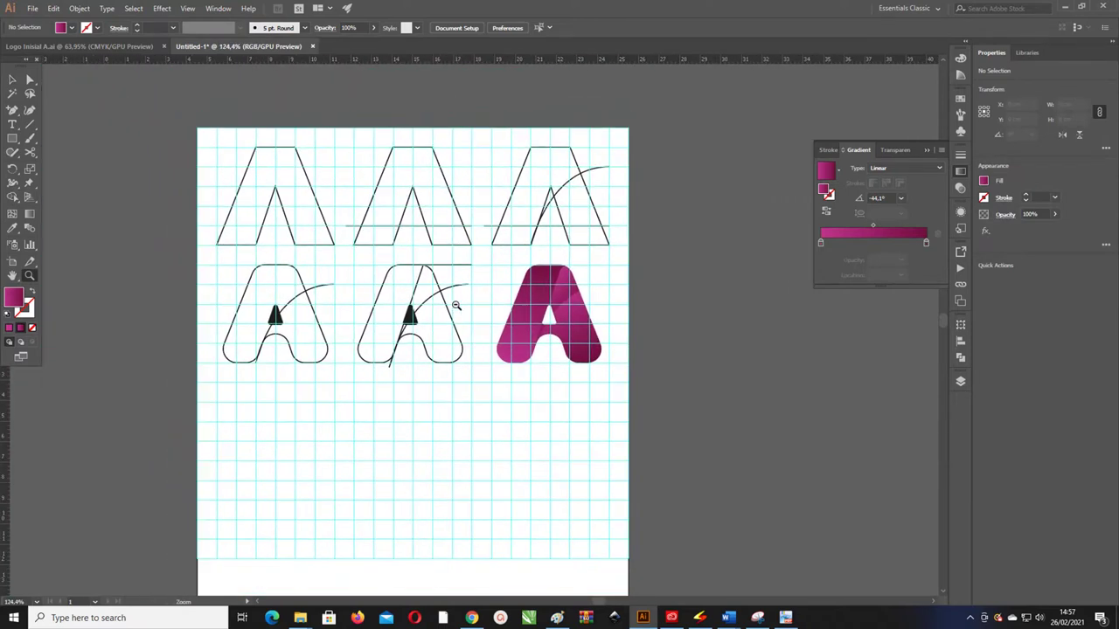
pyautogui.scroll(-1, 459, 310)
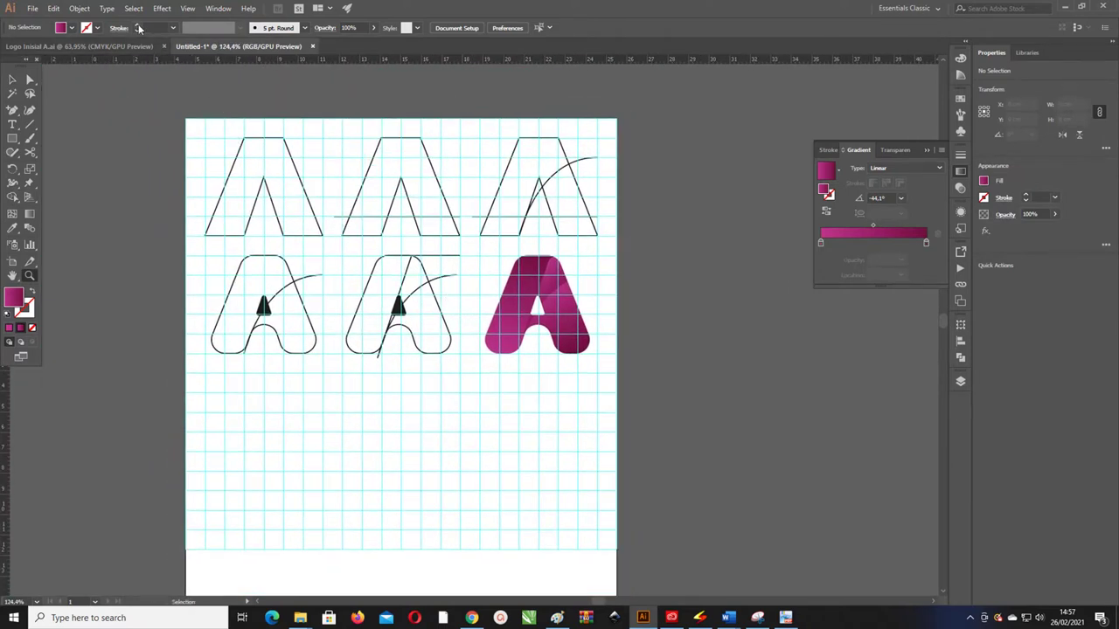
pyautogui.click(187, 8)
pyautogui.moveTo(263, 366)
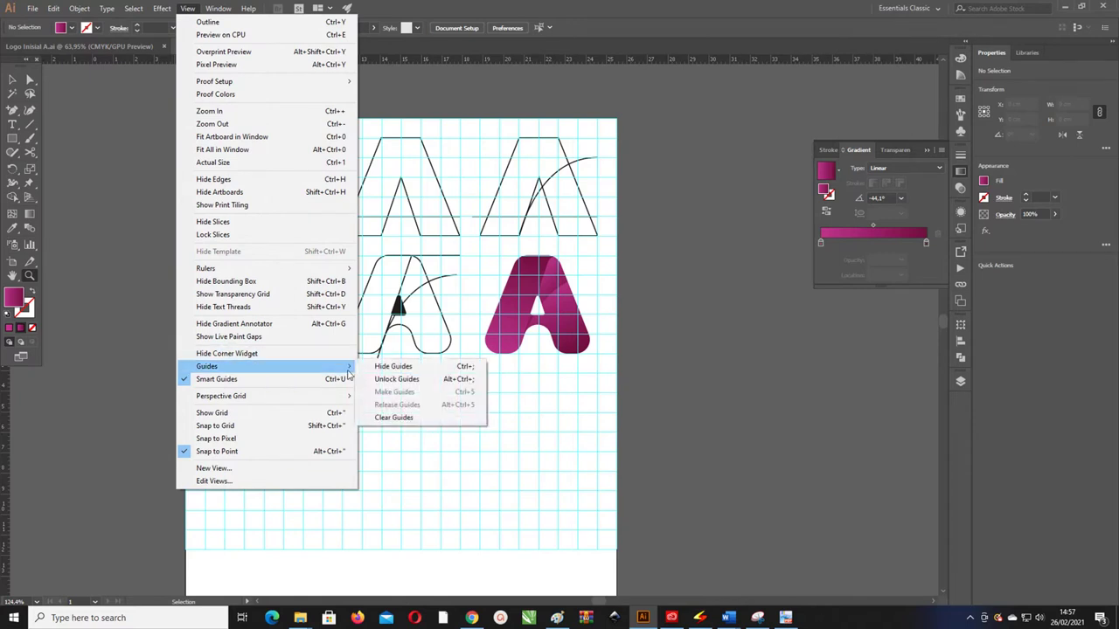
pyautogui.click(406, 366)
# Alt-drag a copy of the gradient A down below the construction sketches.
pyautogui.moveTo(577, 394); pyautogui.dragTo(586, 361)
pyautogui.press('v')
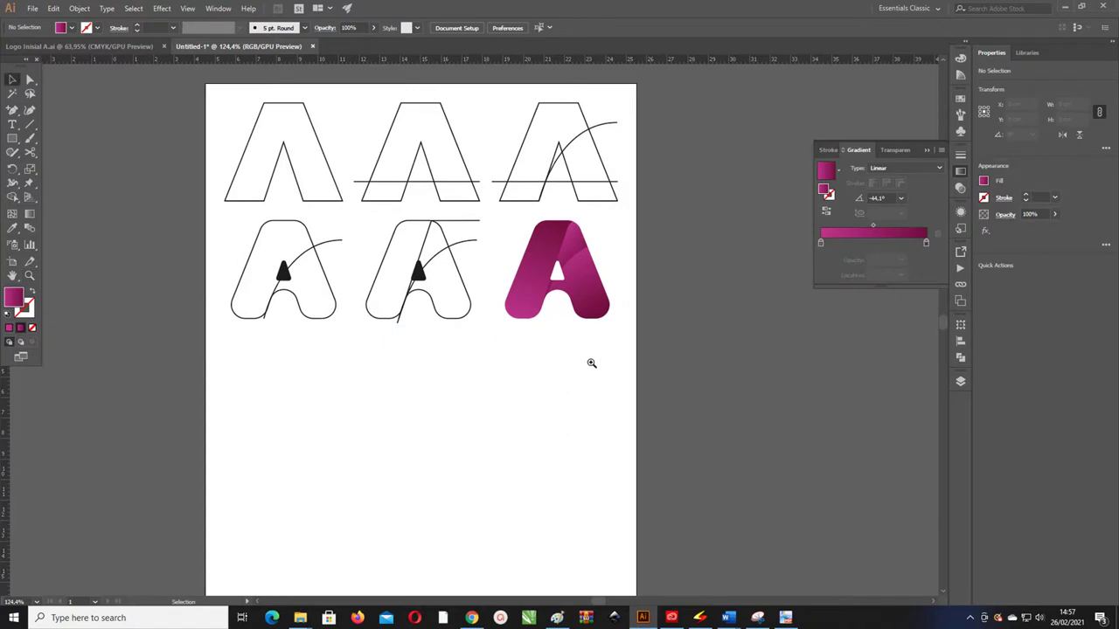
pyautogui.moveTo(562, 276)
pyautogui.mouseDown()
pyautogui.moveTo(470, 408)
pyautogui.moveTo(542, 350)
pyautogui.moveTo(549, 235)
pyautogui.mouseUp()
# Scale up the copied gradient A and zoom in around it.
pyautogui.moveTo(451, 251); pyautogui.dragTo(451, 275)
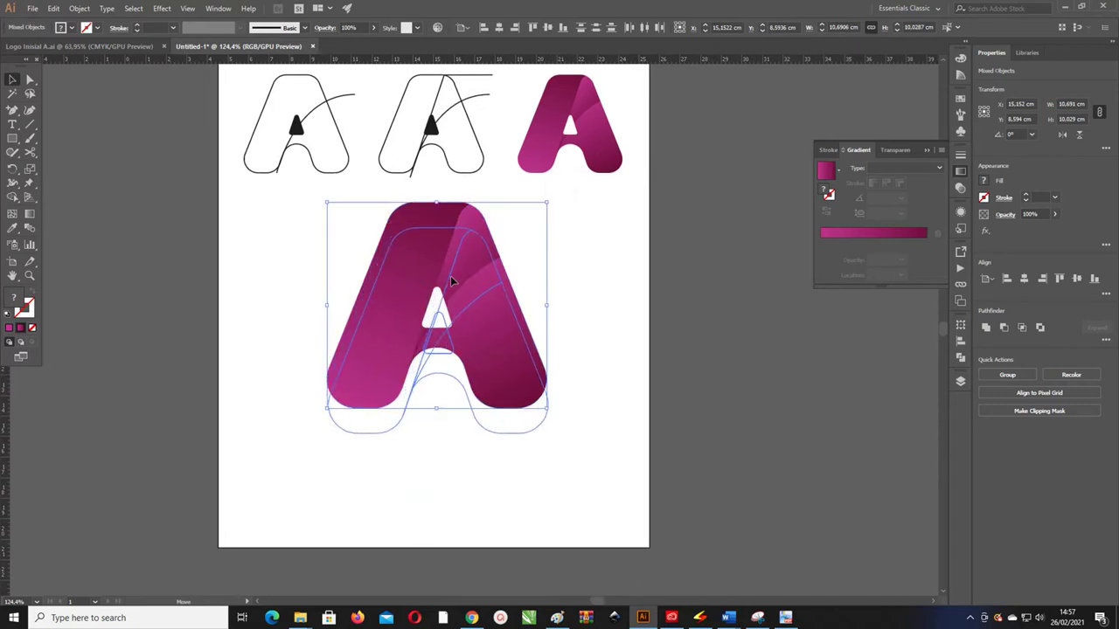
pyautogui.click(624, 305)
pyautogui.press('z')
pyautogui.moveTo(434, 449); pyautogui.dragTo(429, 450)
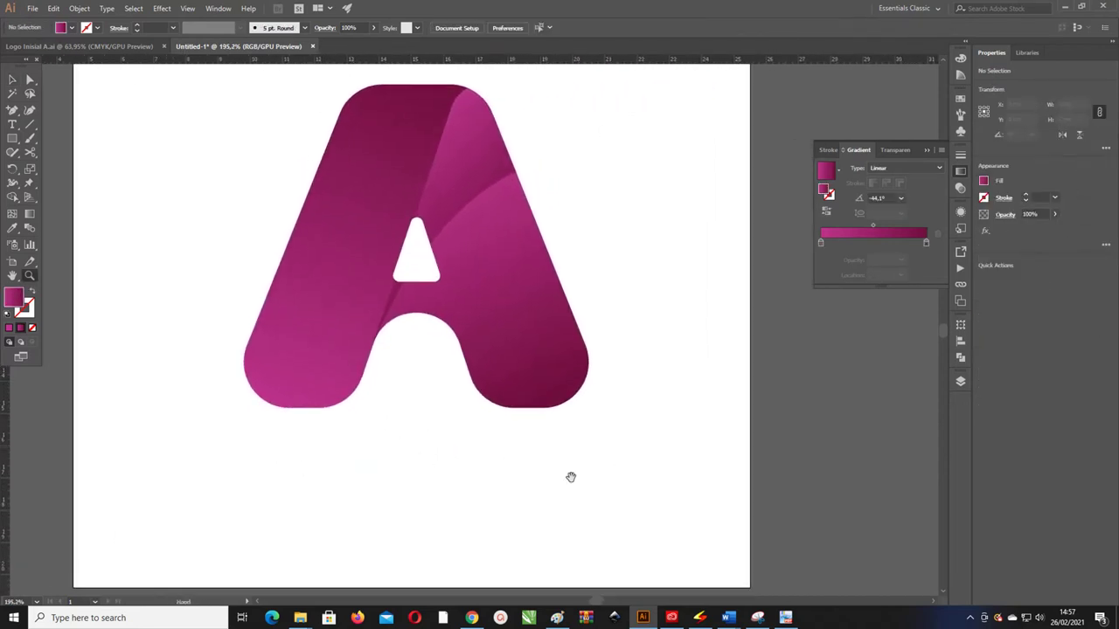
pyautogui.scroll(-2, 572, 475)
pyautogui.moveTo(402, 237); pyautogui.dragTo(402, 262)
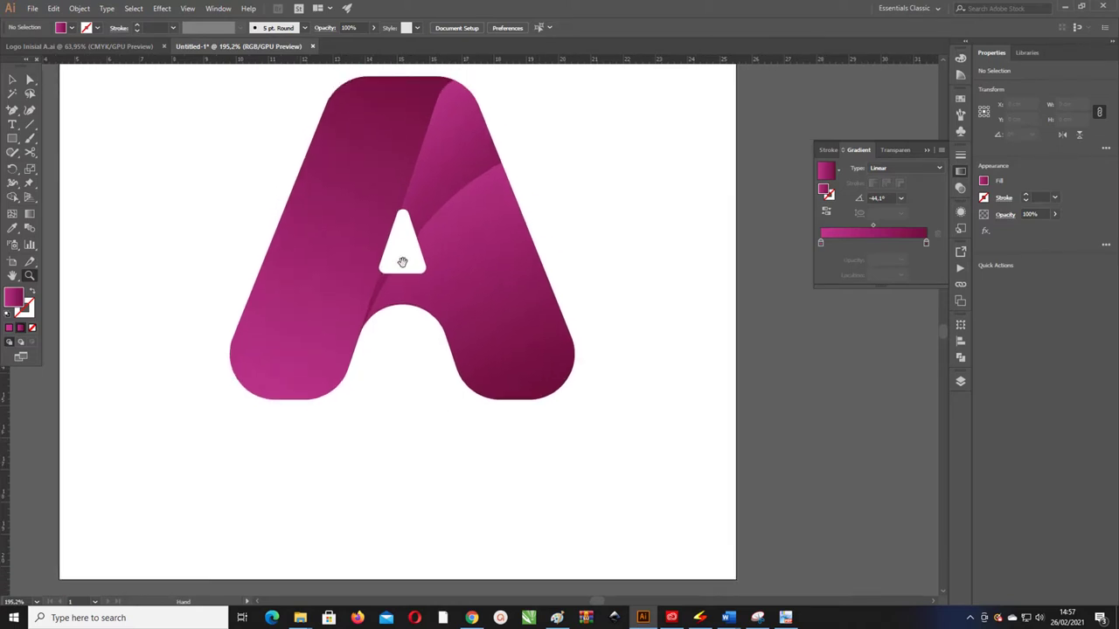
pyautogui.press('v')
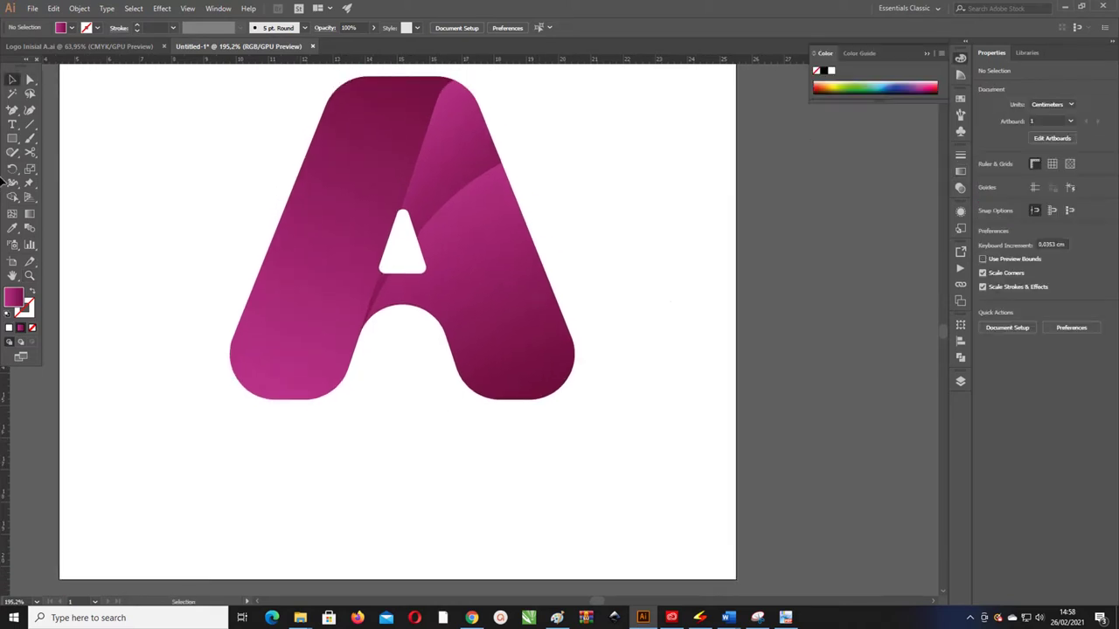
pyautogui.press('a')
pyautogui.hotkey('ctrl', 'v')
pyautogui.moveTo(605, 306); pyautogui.dragTo(543, 424)
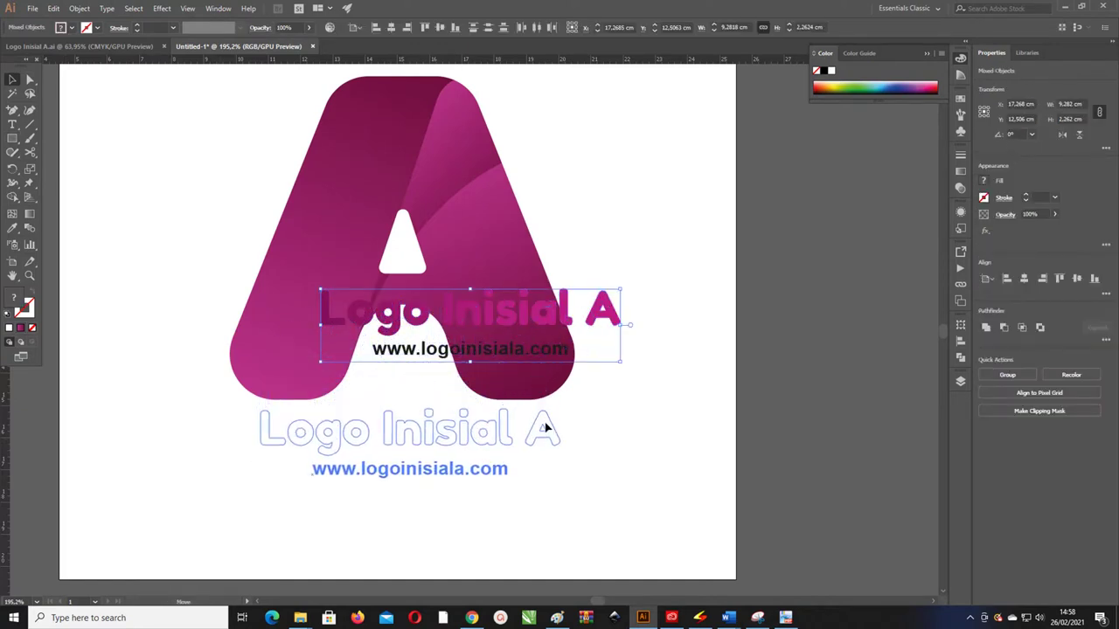
pyautogui.click(634, 449)
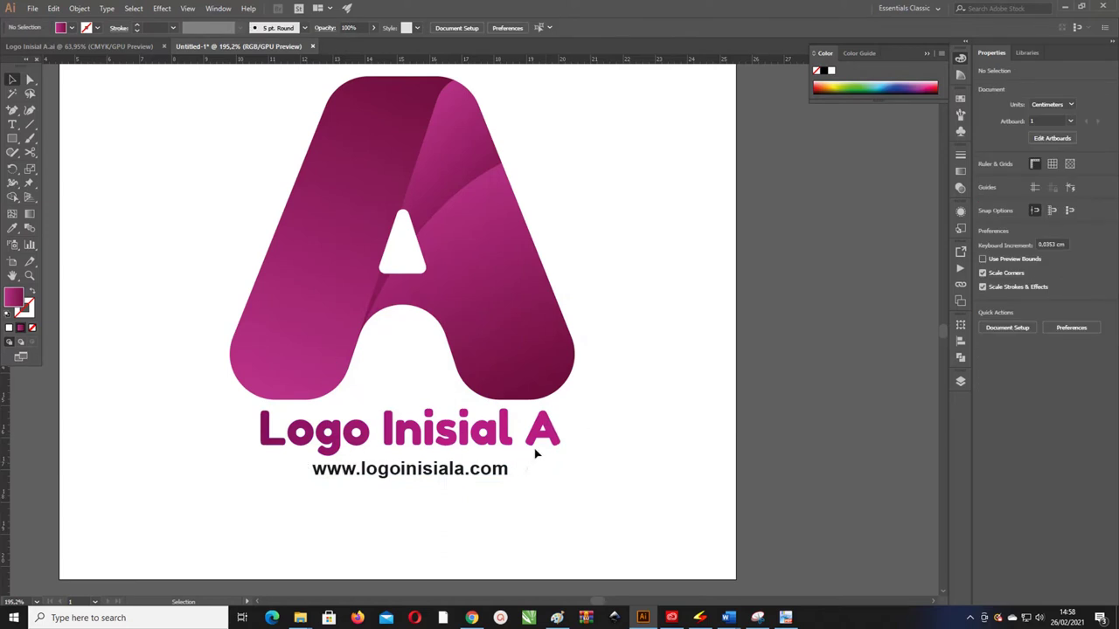
# Nudge the title and URL group slightly left and down, then zoom around the A to check placement.
pyautogui.moveTo(349, 436); pyautogui.dragTo(328, 447)
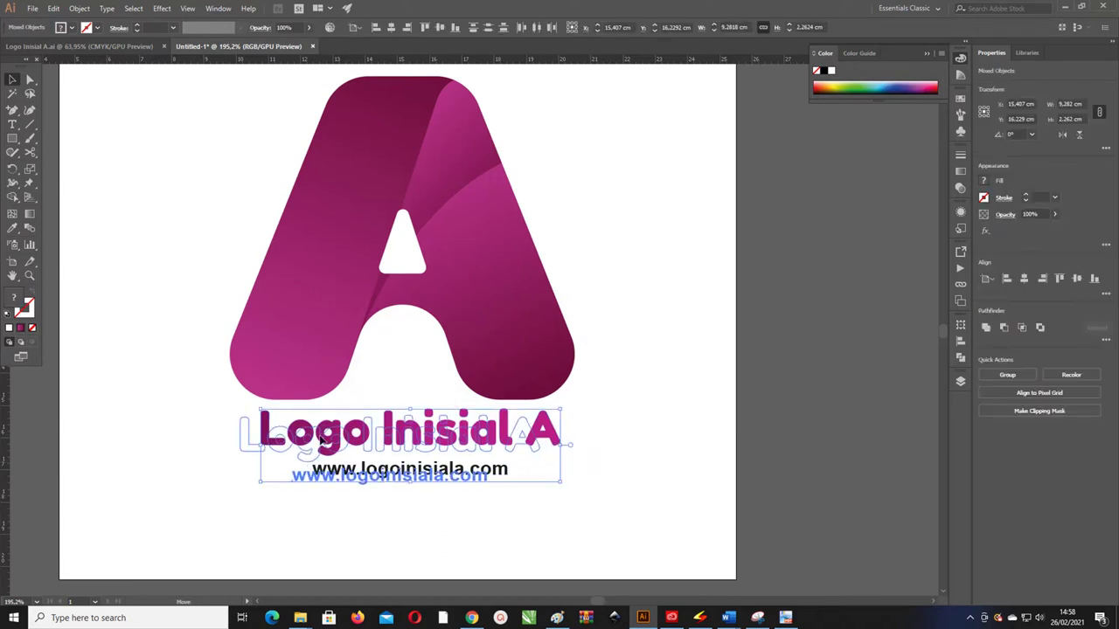
pyautogui.click(617, 425)
pyautogui.press('z')
pyautogui.moveTo(350, 332); pyautogui.dragTo(370, 349)
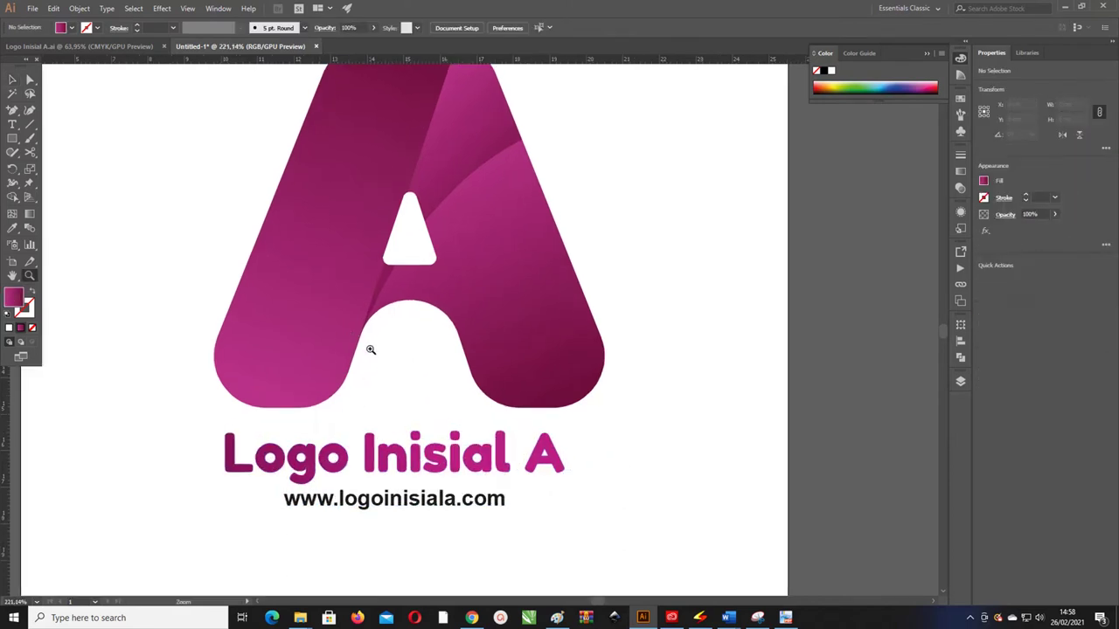
pyautogui.keyDown('alt'); pyautogui.click(538, 384); pyautogui.keyUp('alt')
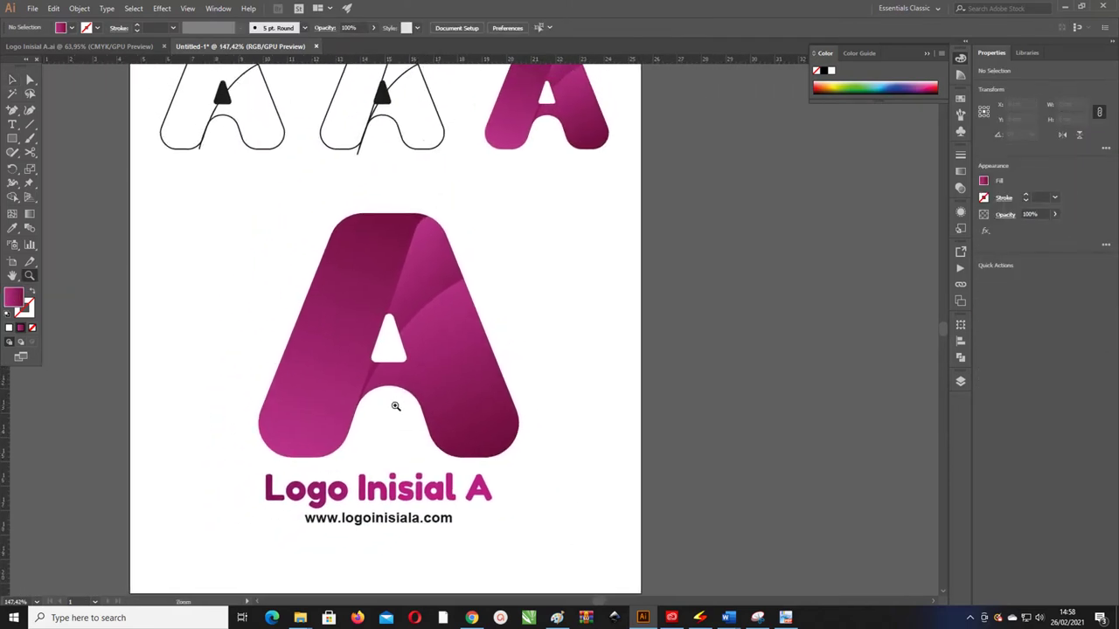
# Inspect the A's triangular counter up close, then return to the reference sheet in PDF-XChange Viewer.
pyautogui.moveTo(327, 302)
pyautogui.mouseDown()
pyautogui.moveTo(490, 372)
pyautogui.moveTo(425, 350)
pyautogui.mouseUp()
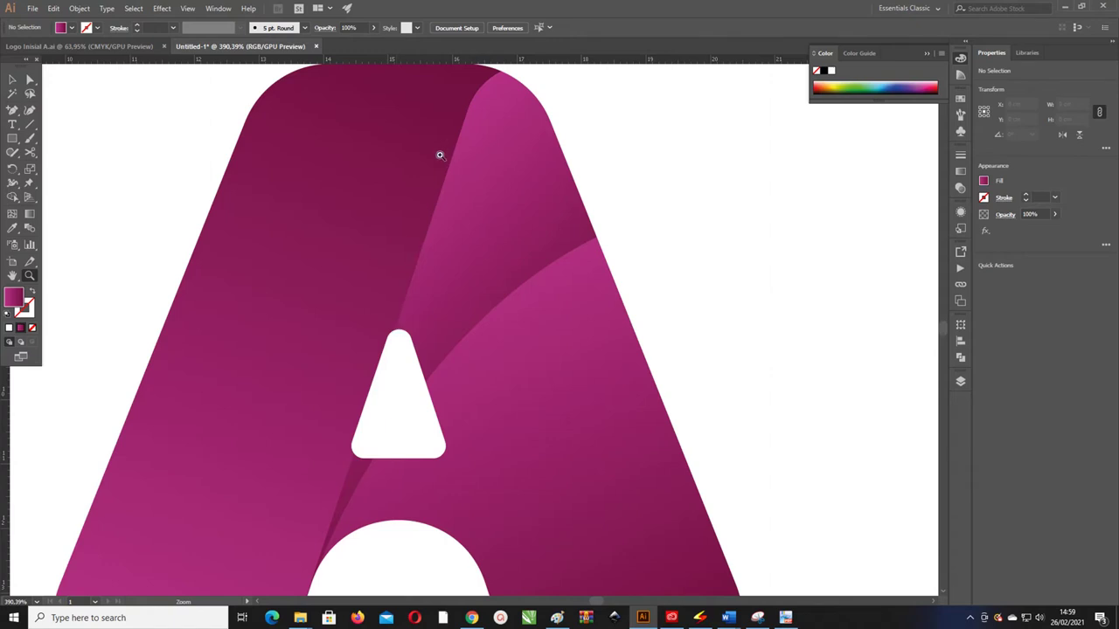
pyautogui.click(336, 329)
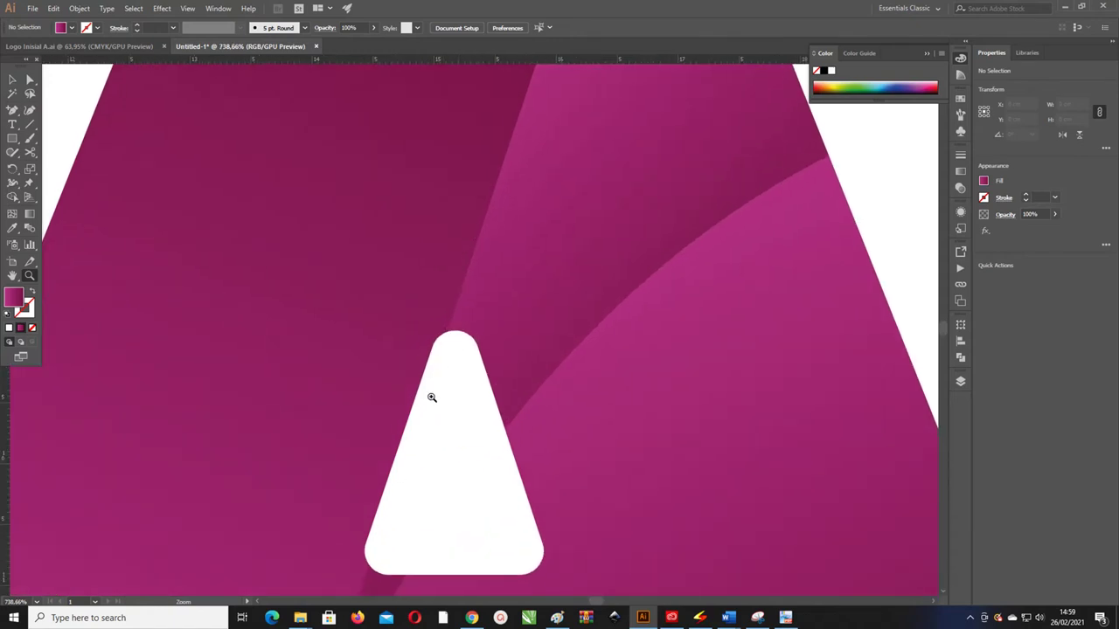
pyautogui.moveTo(379, 499); pyautogui.dragTo(357, 388)
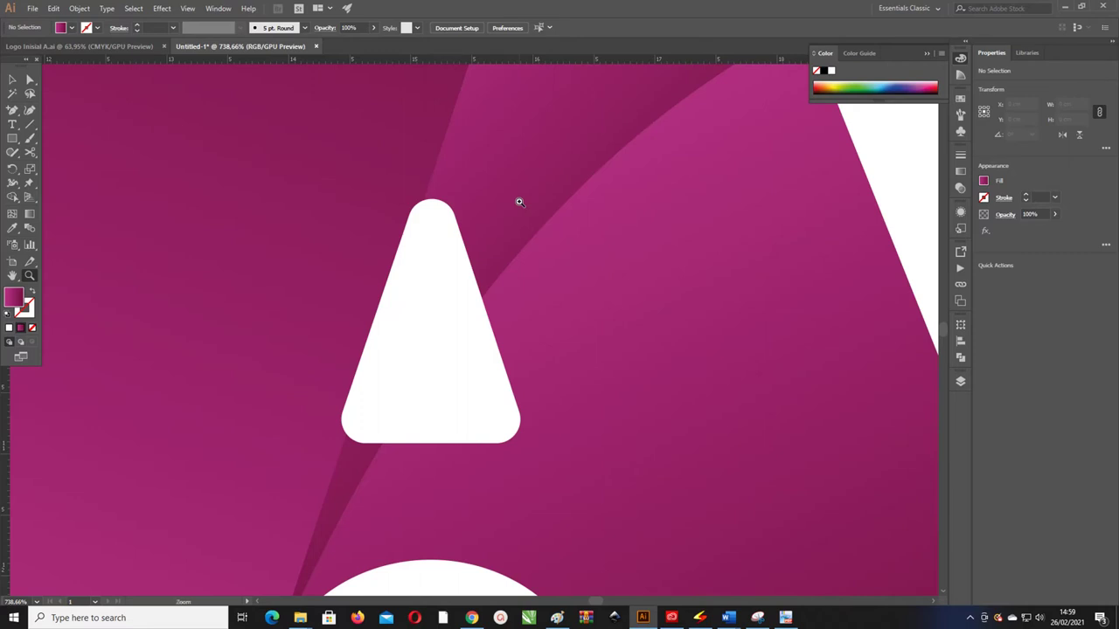
pyautogui.click(785, 617)
pyautogui.scroll(1, 533, 276)
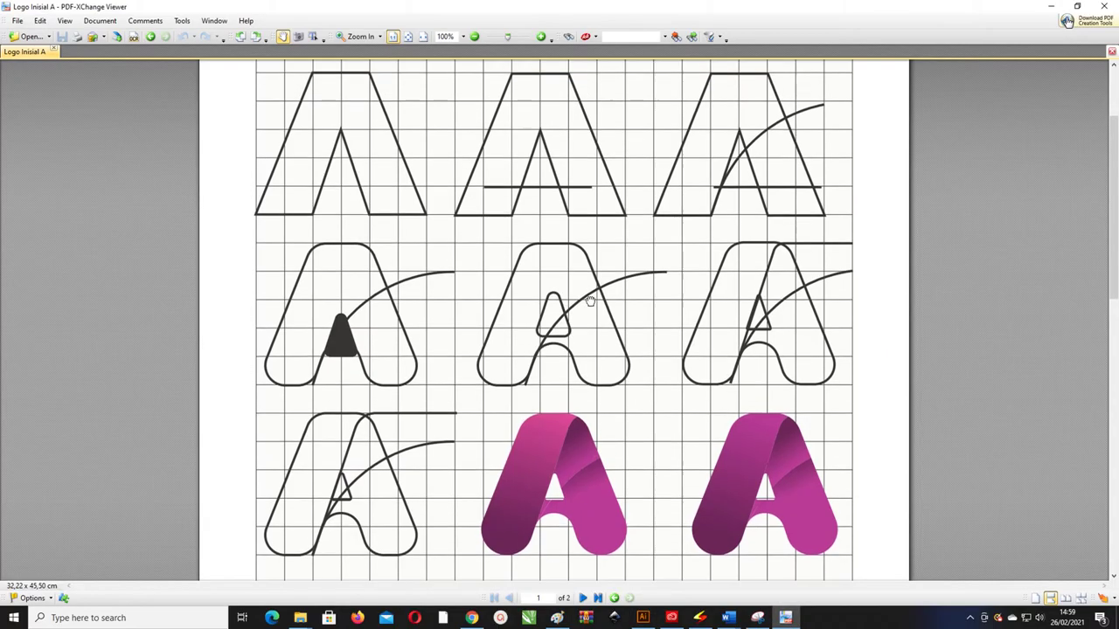
pyautogui.scroll(-3, 682, 399)
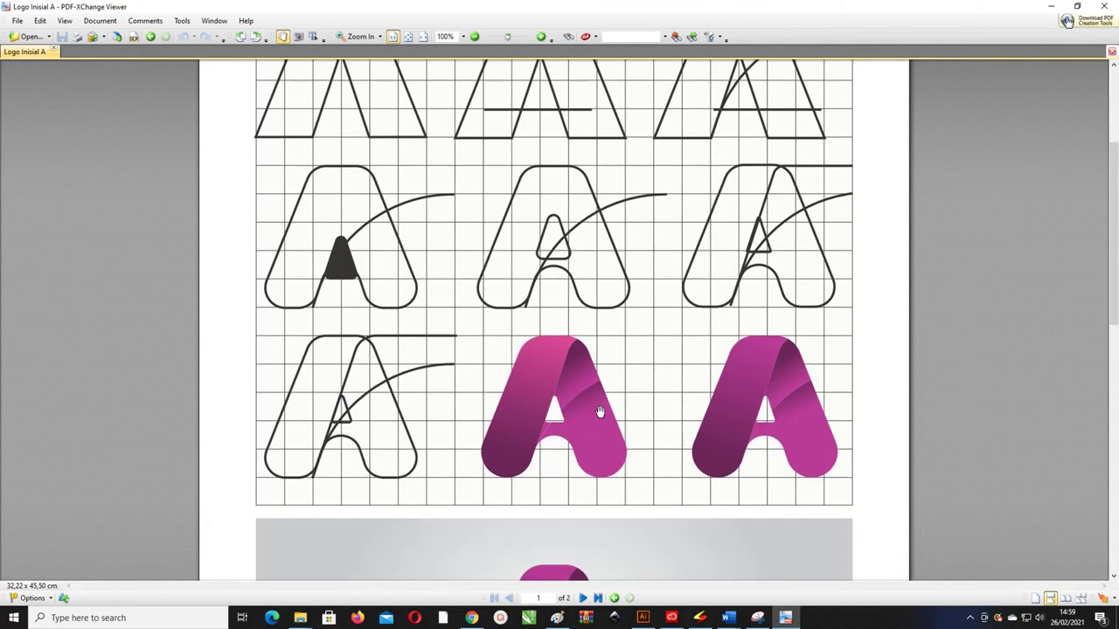
pyautogui.scroll(-2, 590, 426)
pyautogui.scroll(-6, 757, 345)
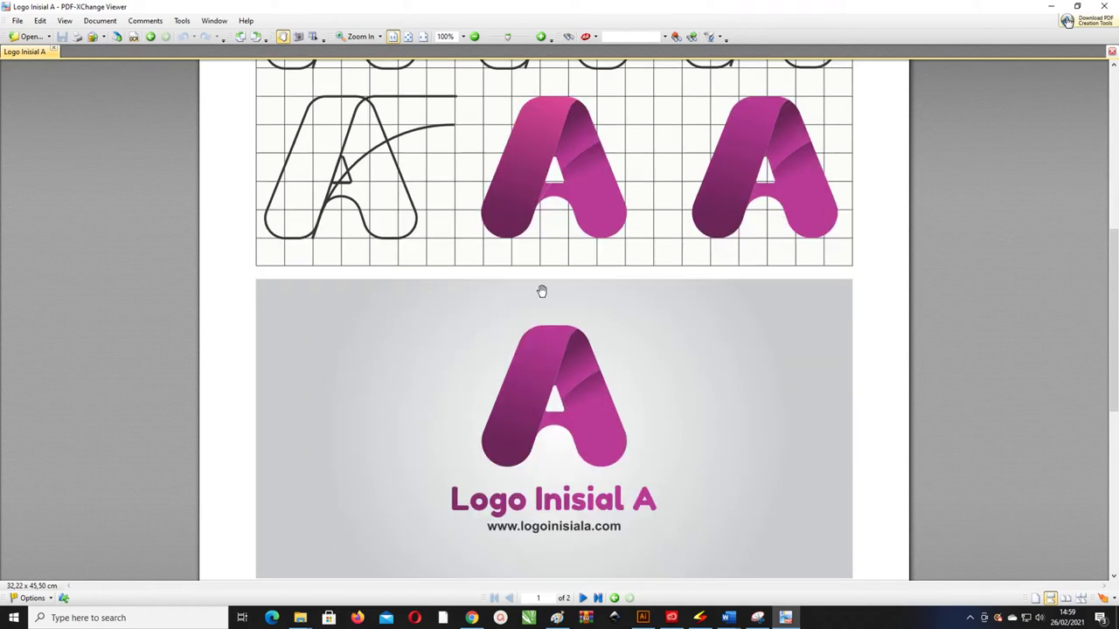
pyautogui.scroll(10, 541, 292)
pyautogui.scroll(-2, 560, 294)
pyautogui.hotkey('alt', 'Tab')
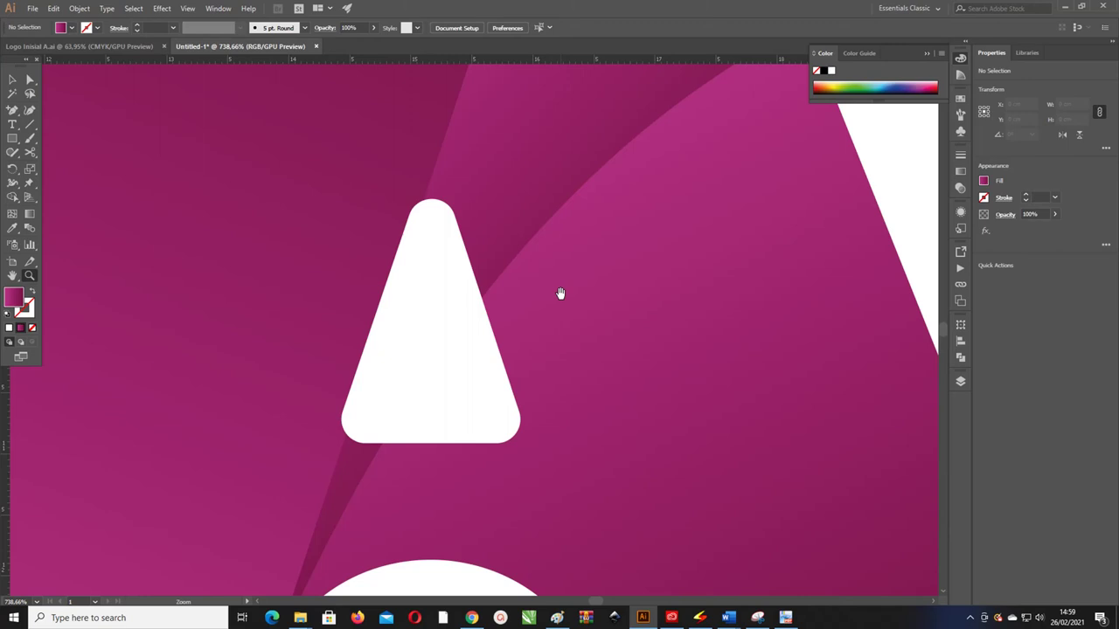
pyautogui.hotkey('ctrl', '0')
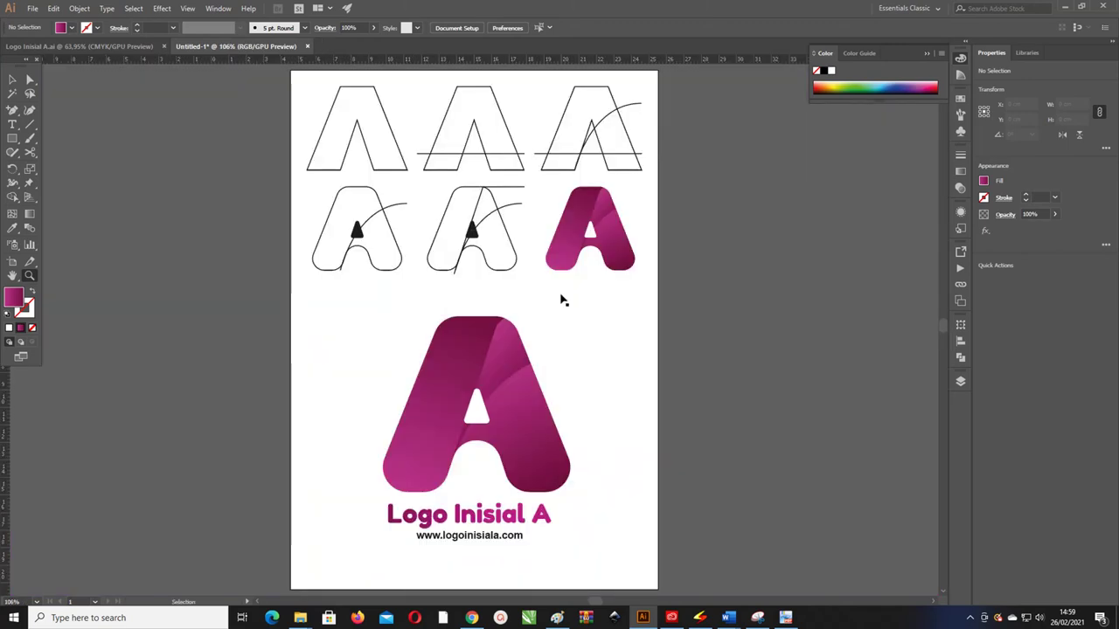